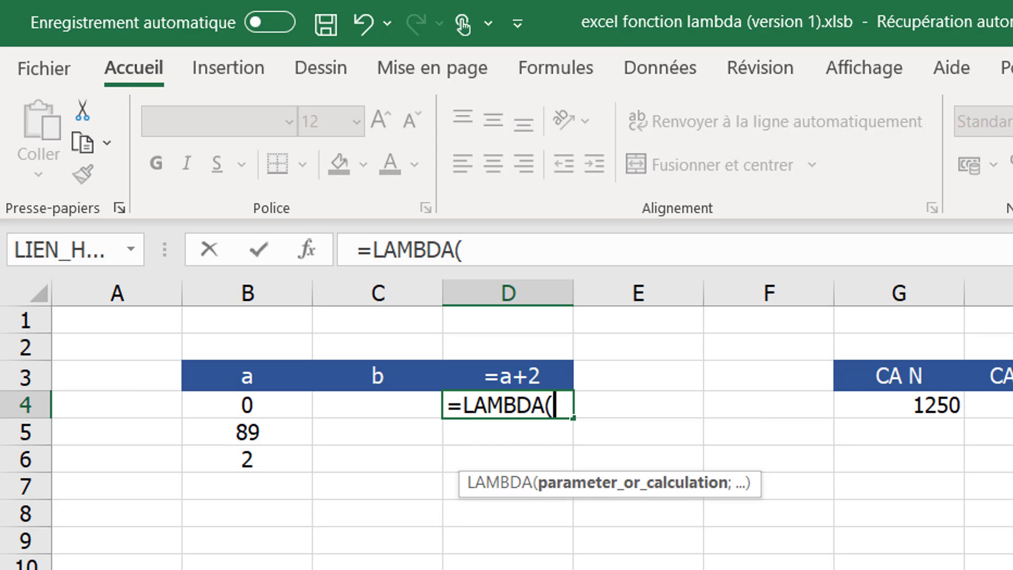
- Complete the formula in D4 as =LAMBDA(mona;mona+2)
{"action": "type", "text": "mona"}
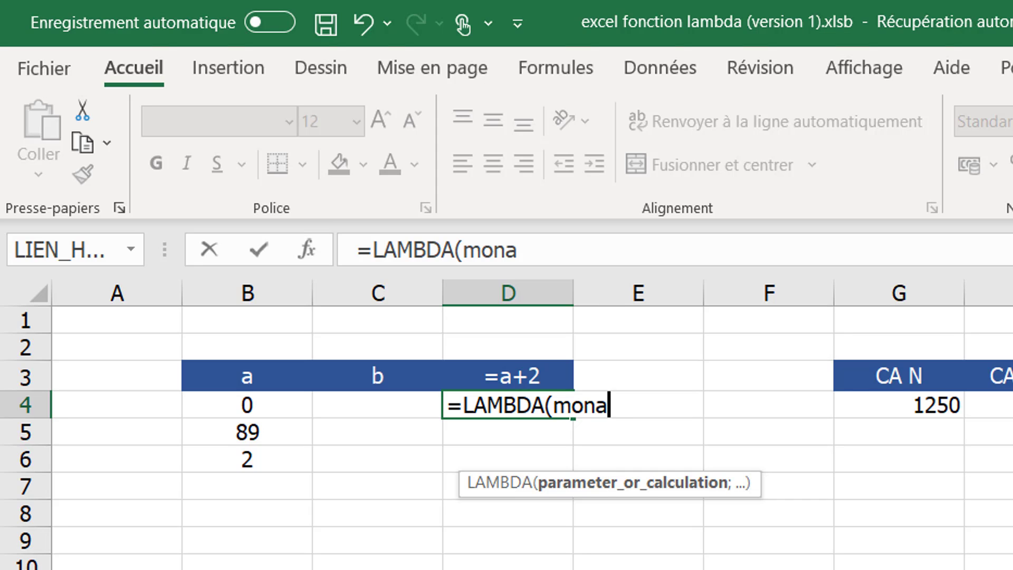
{"action": "type", "text": ";"}
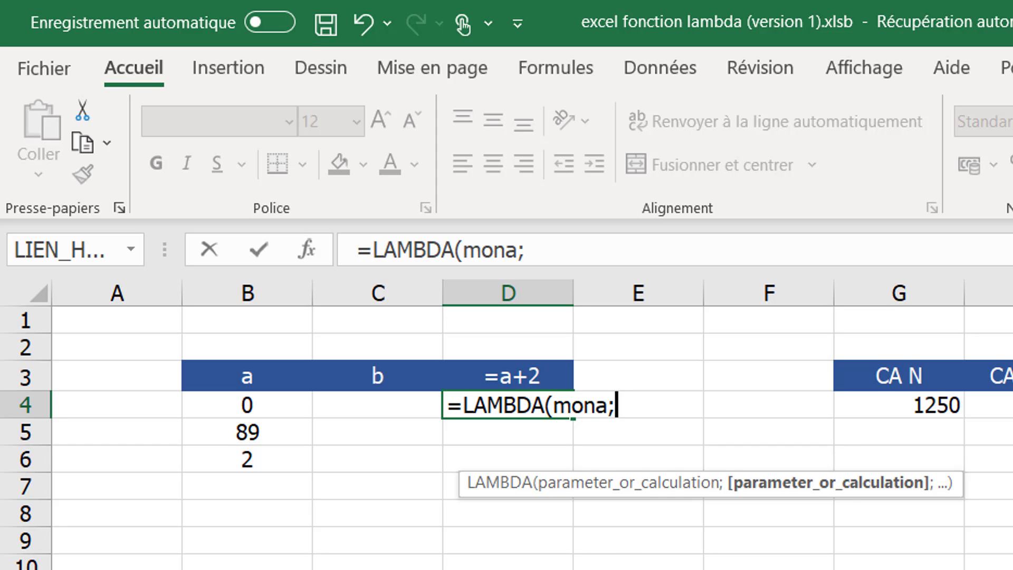
{"action": "type", "text": "mon"}
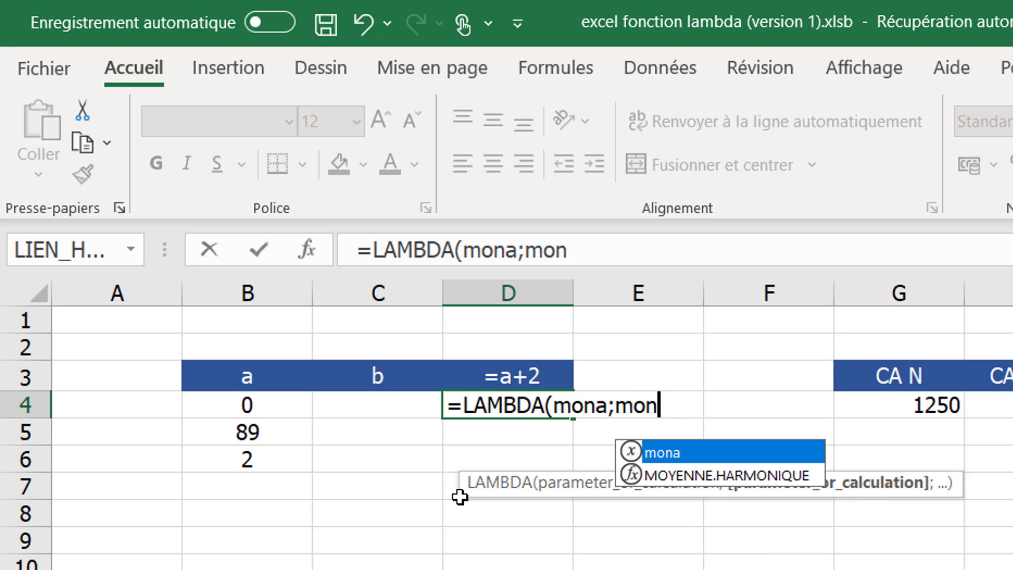
{"action": "left_click_drag", "start_coordinate": [460, 498], "coordinate": [439, 538]}
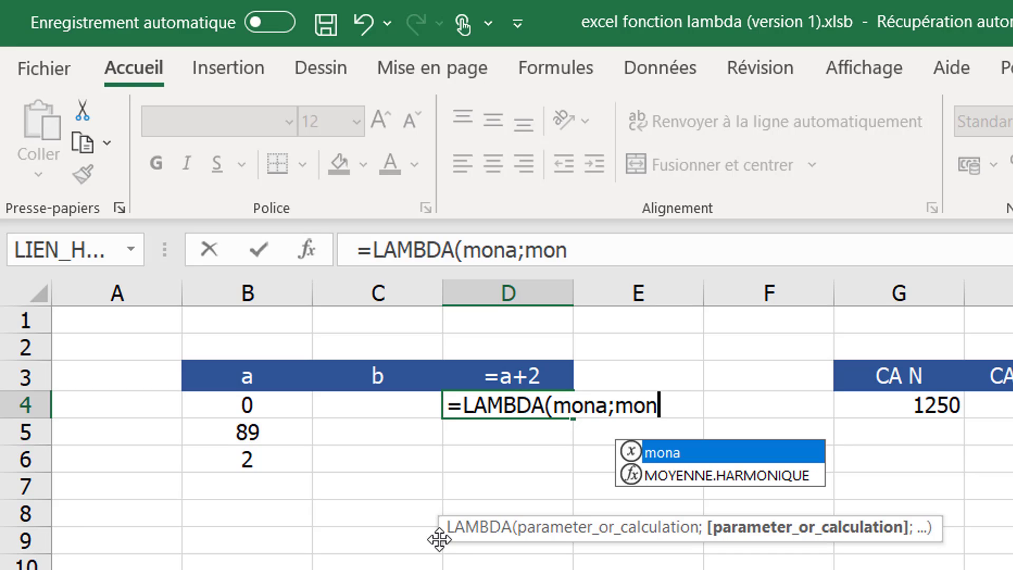
{"action": "key", "text": "Tab"}
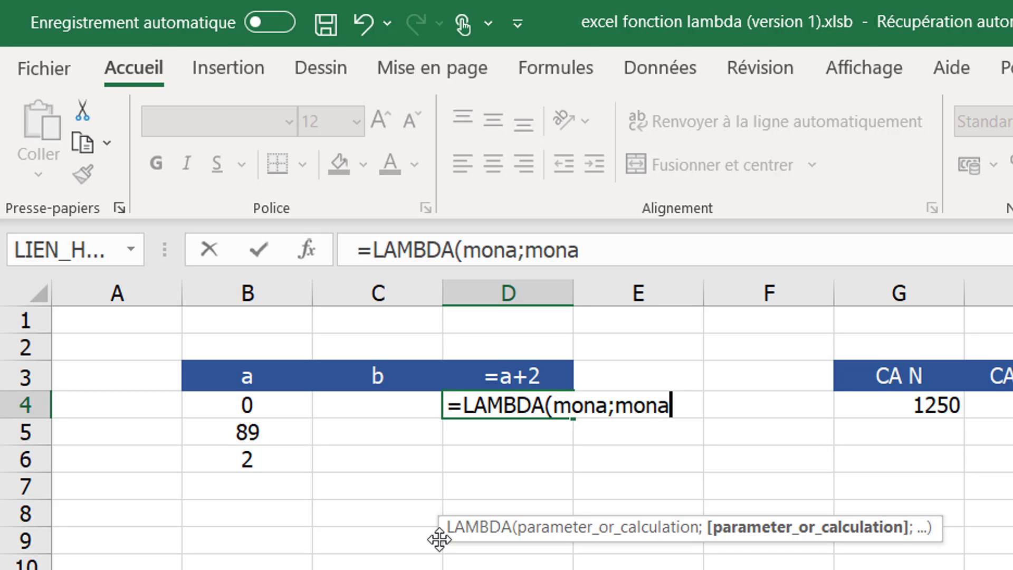
{"action": "type", "text": "+2)"}
{"action": "key", "text": "Return"}
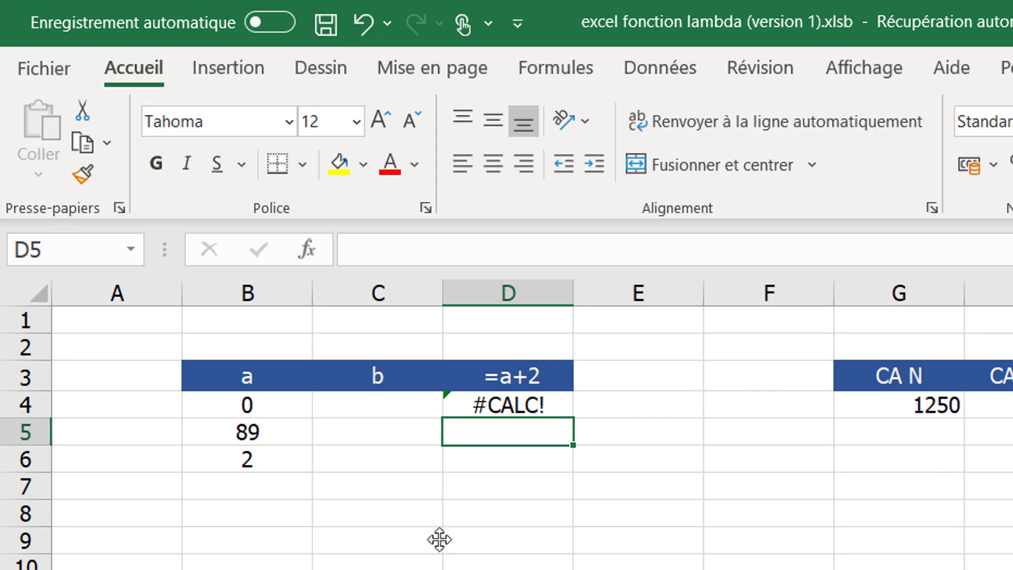
- Append the argument (5) to the LAMBDA formula in D4 so it is called with the value 5
{"action": "key", "text": "Up"}
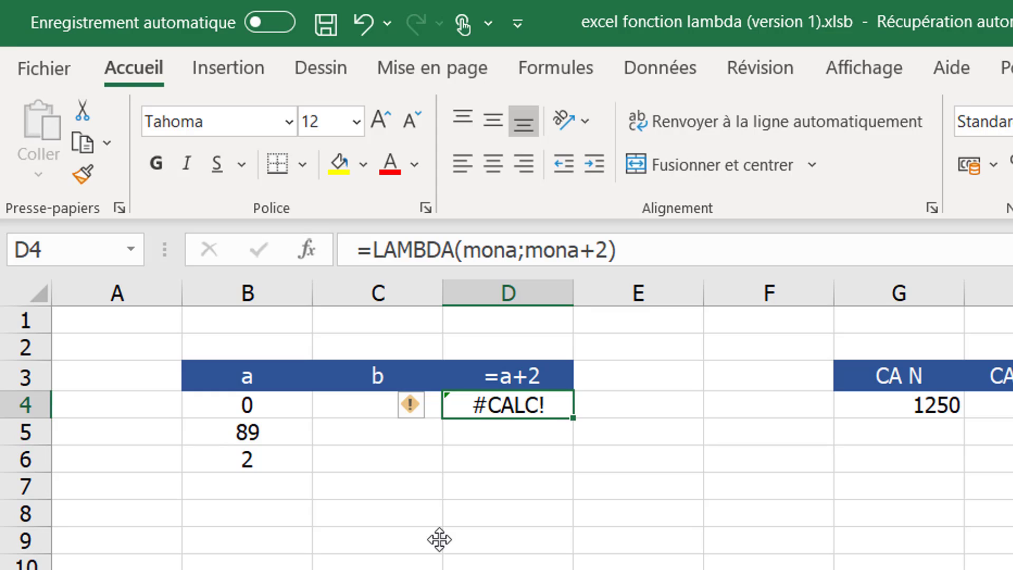
{"action": "key", "text": "F2"}
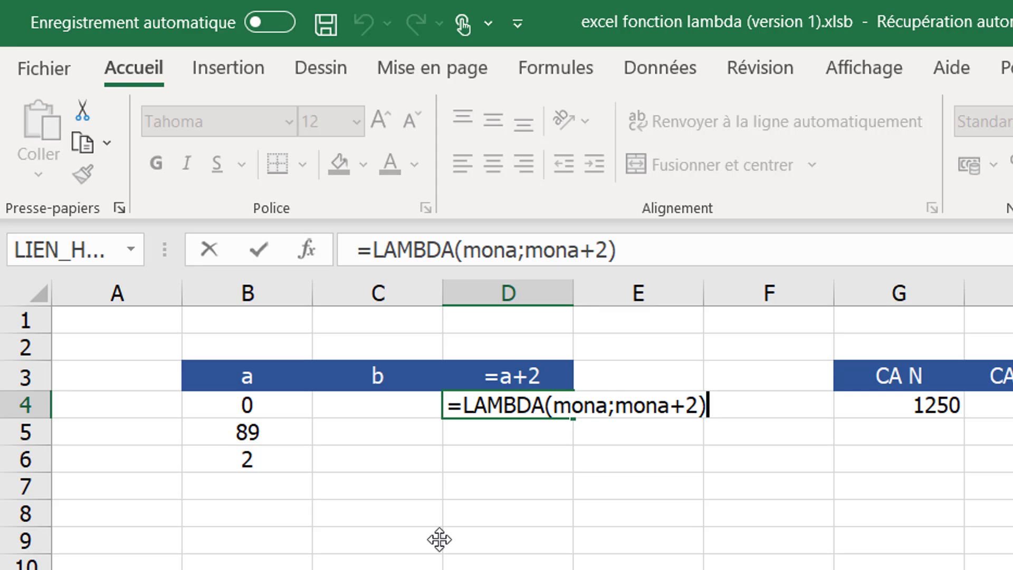
{"action": "type", "text": "("}
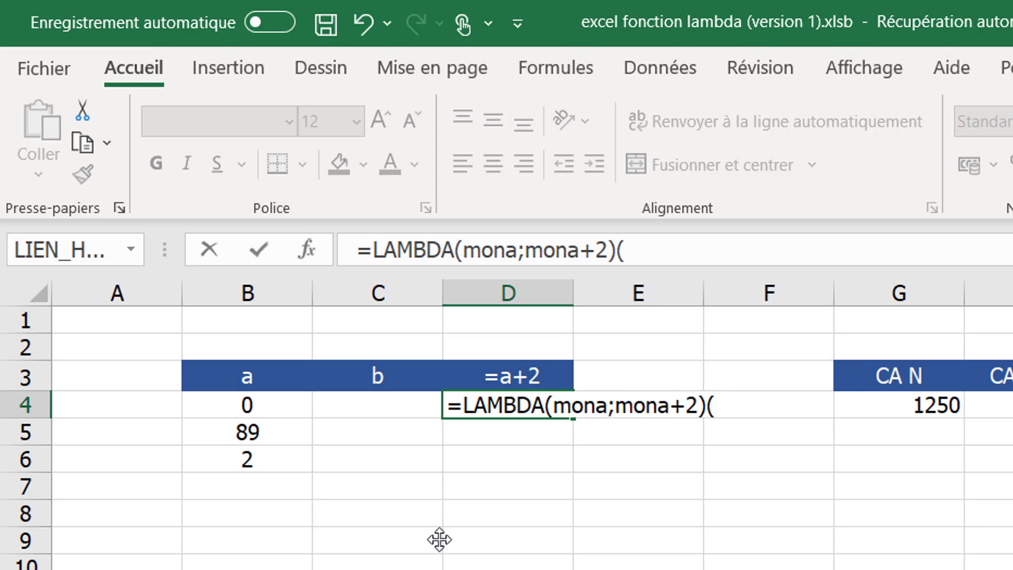
{"action": "type", "text": "5)"}
{"action": "key", "text": "Return"}
- Replace the call argument of the LAMBDA formula in D4 with a reference to cell B4
{"action": "key", "text": "Up"}
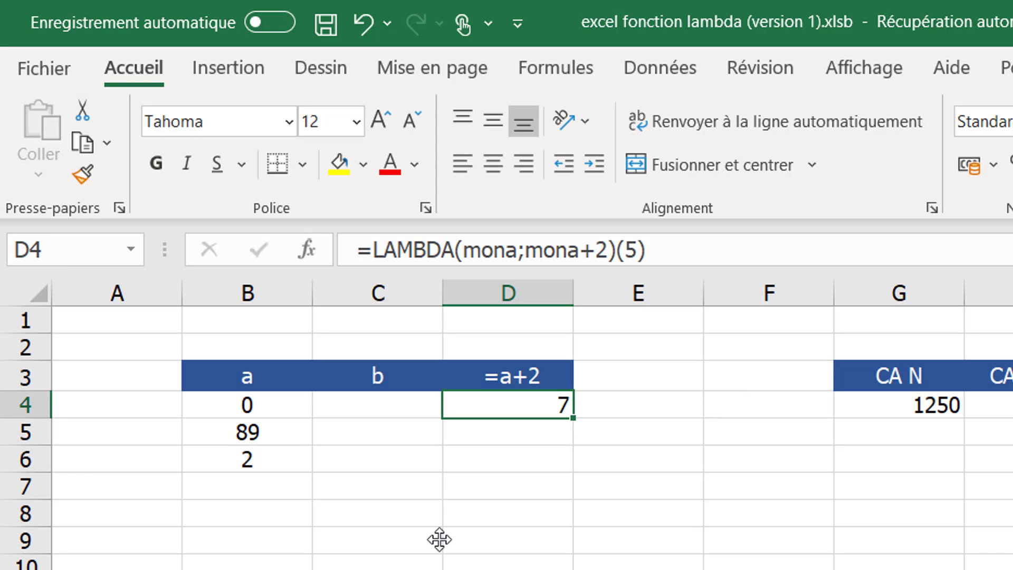
{"action": "key", "text": "F2"}
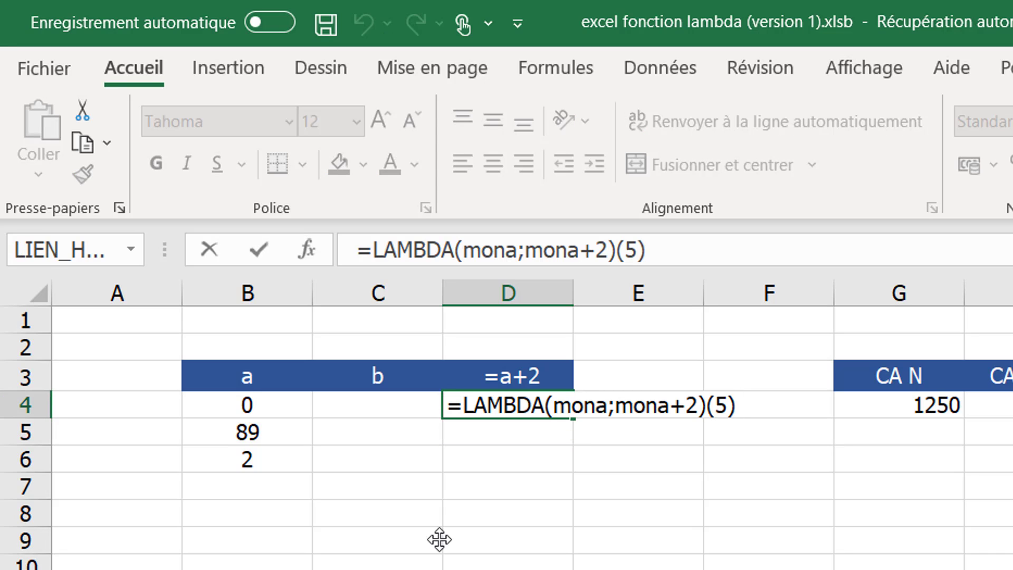
{"action": "key", "text": "BackSpace"}
{"action": "key", "text": "BackSpace"}
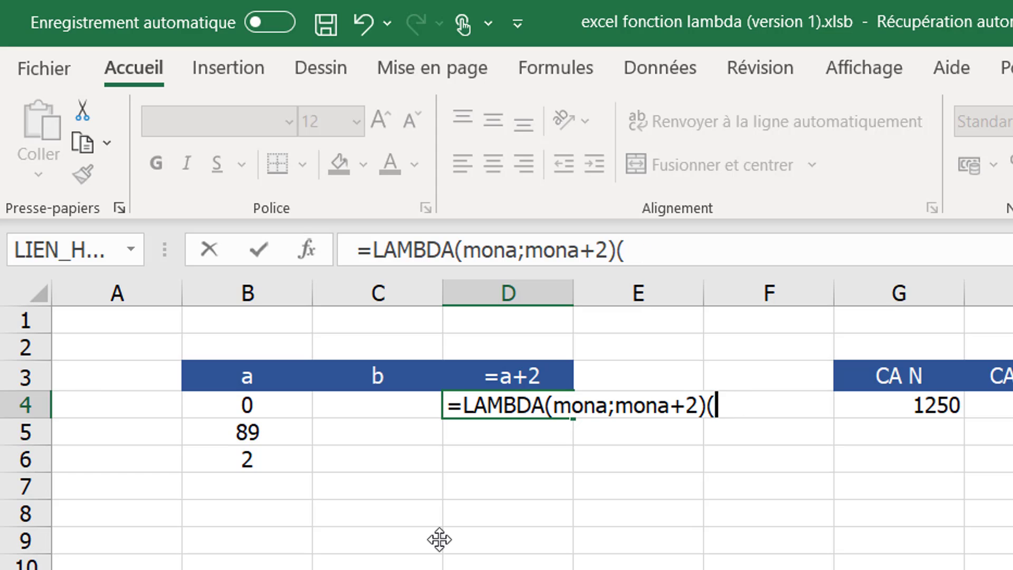
{"action": "left_click", "coordinate": [275, 403]}
{"action": "type", "text": ")"}
{"action": "key", "text": "Return"}
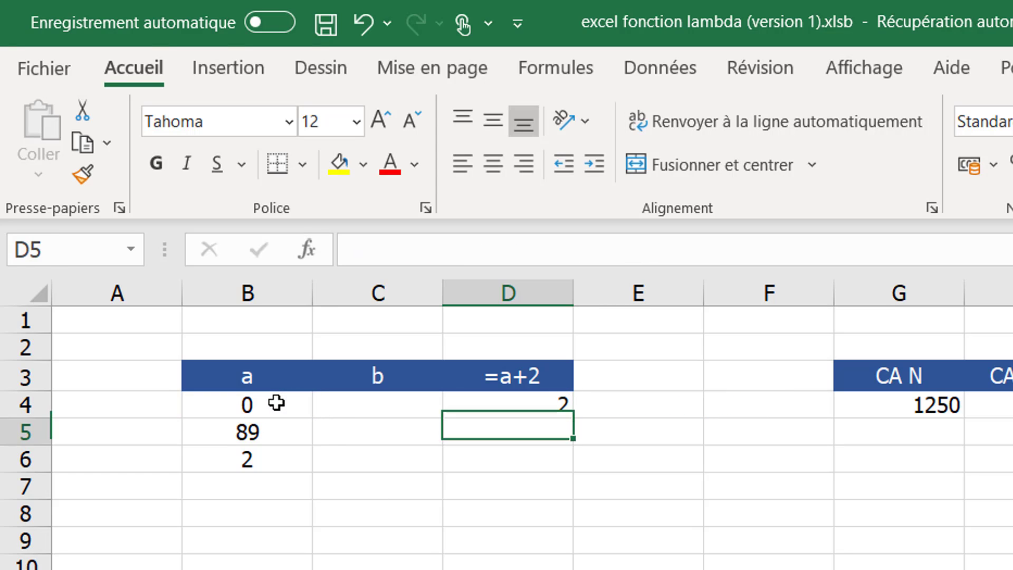
- Change the call argument of the LAMBDA formula in D4 to the range B4:B6
{"action": "key", "text": "Up"}
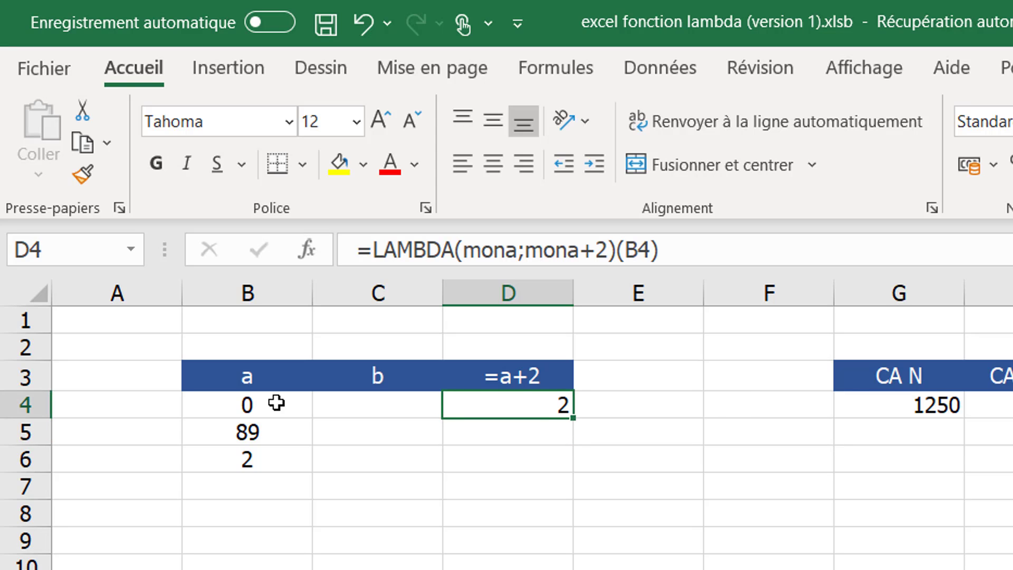
{"action": "key", "text": "F2"}
{"action": "key", "text": "BackSpace"}
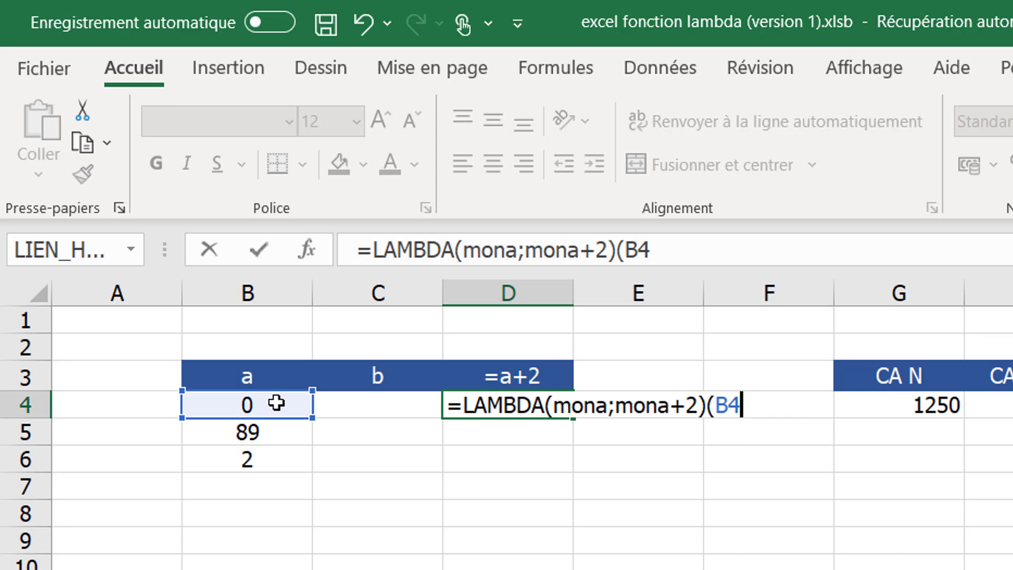
{"action": "key", "text": "BackSpace"}
{"action": "key", "text": "BackSpace"}
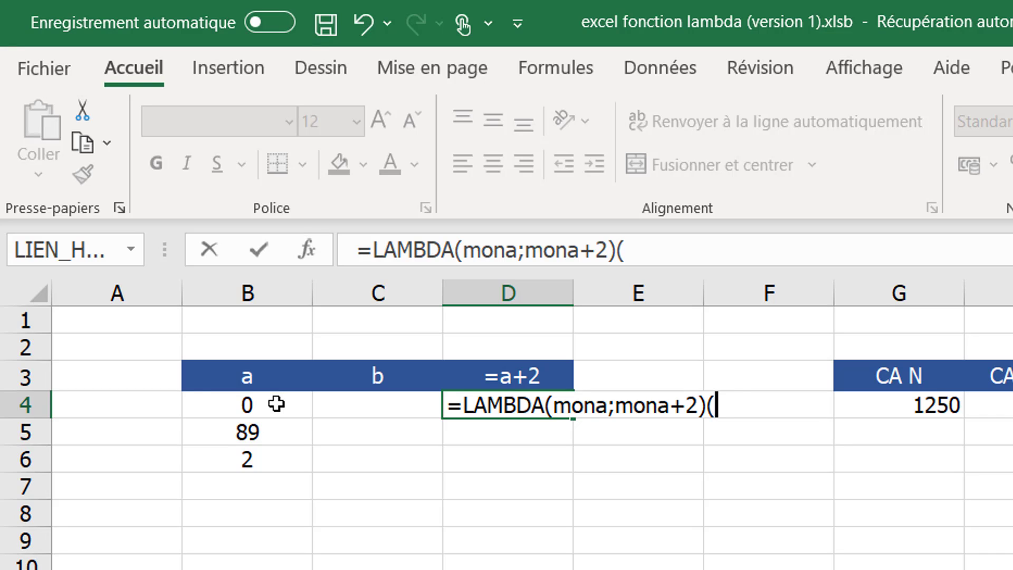
{"action": "left_click_drag", "start_coordinate": [276, 404], "coordinate": [261, 456]}
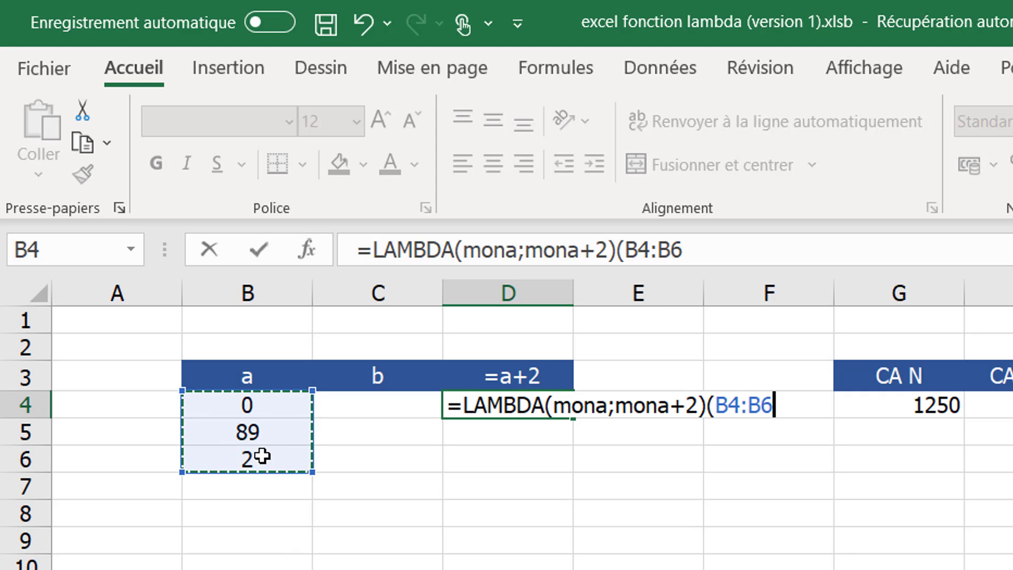
{"action": "type", "text": ")"}
{"action": "key", "text": "Return"}
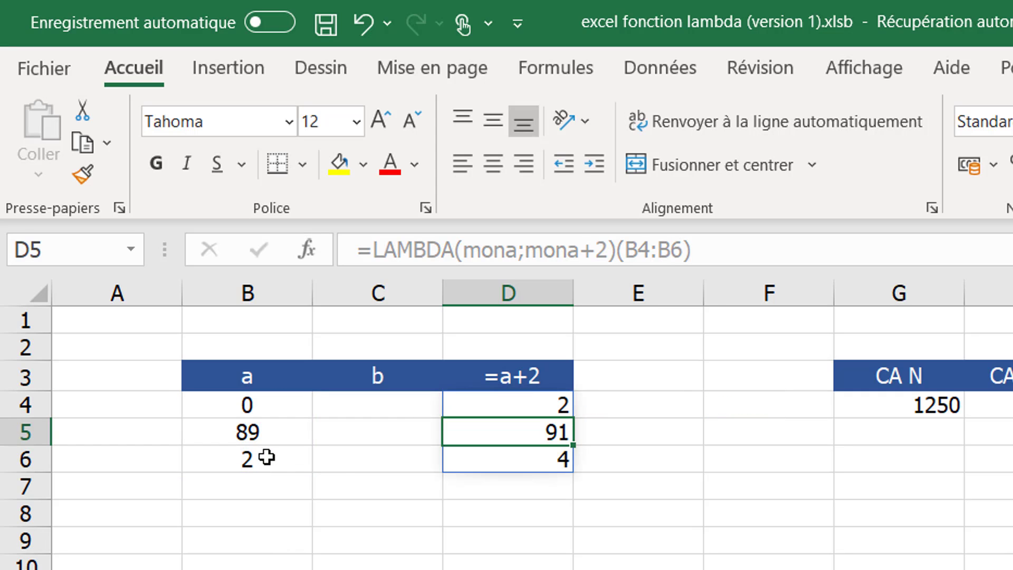
{"action": "left_click", "coordinate": [752, 449]}
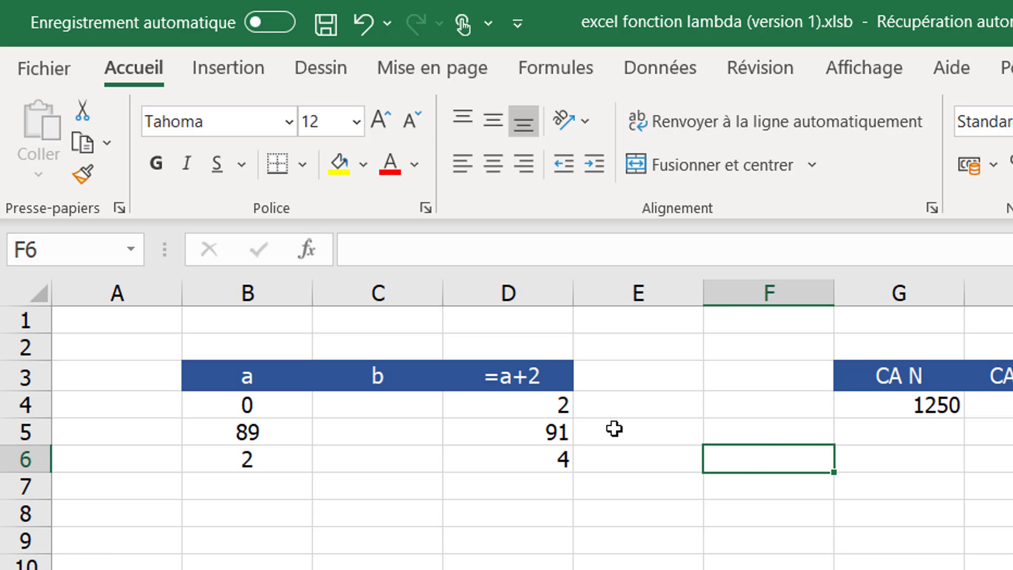
- Copy only the LAMBDA(mona;mona+2) part of the formula in D4, leaving the cell unedited
{"action": "left_click", "coordinate": [537, 406]}
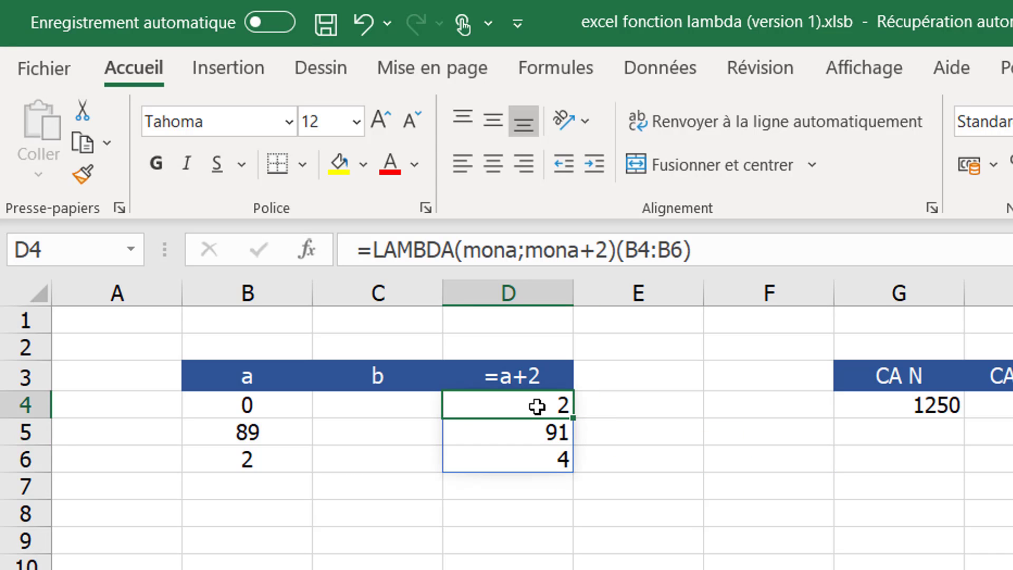
{"action": "double_click", "coordinate": [537, 406]}
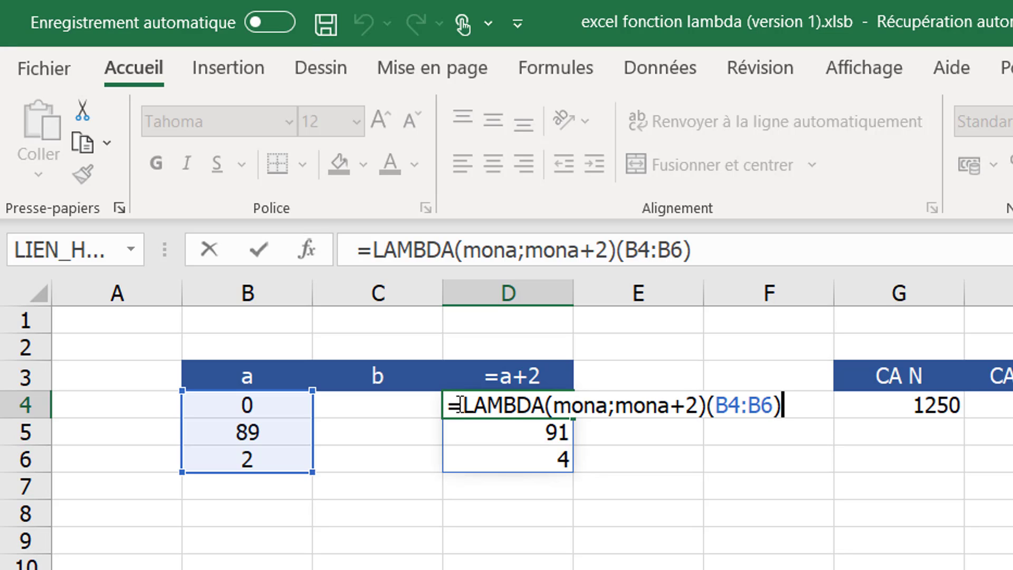
{"action": "left_click_drag", "start_coordinate": [460, 405], "coordinate": [705, 406]}
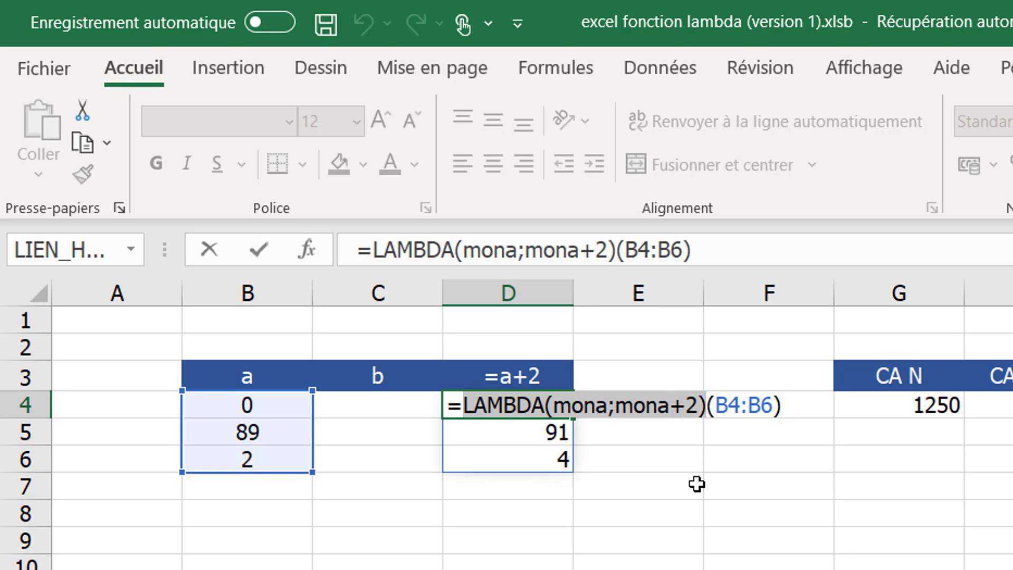
{"action": "key", "text": "ctrl+c"}
{"action": "key", "text": "Escape"}
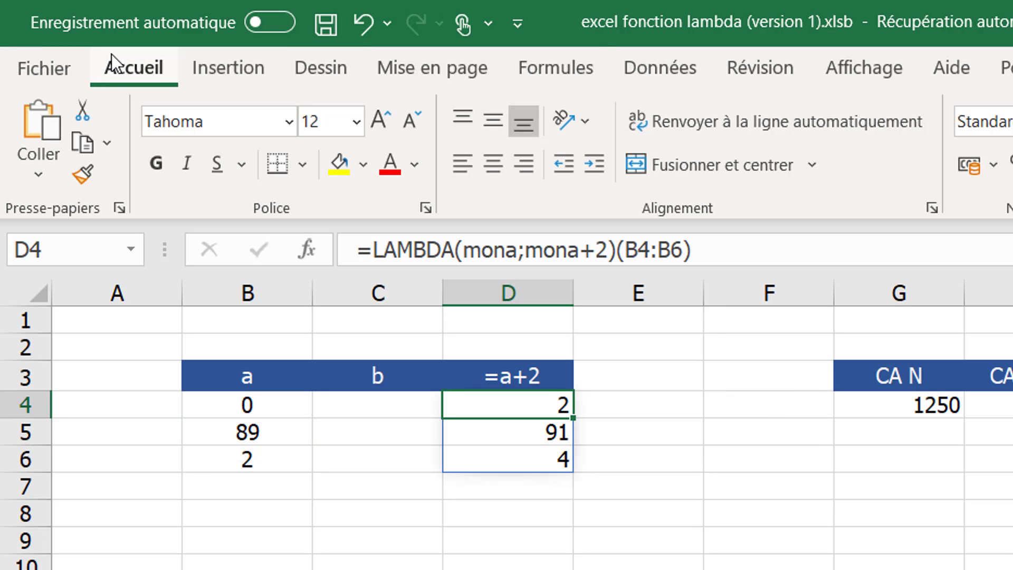
- Create a new defined name in the name manager and call it moncalcul, with the workbook as its scope
{"action": "left_click", "coordinate": [571, 65]}
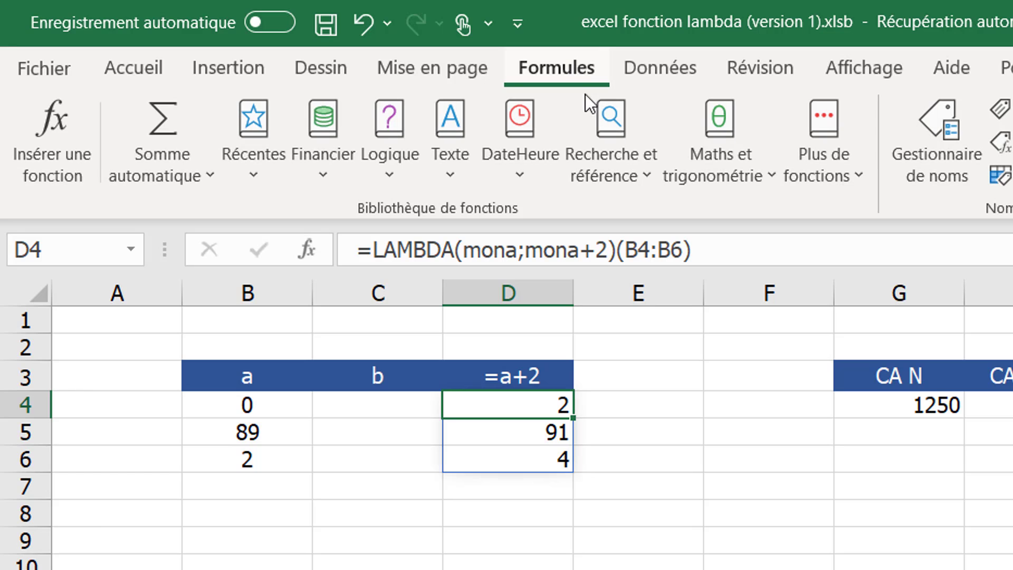
{"action": "left_click", "coordinate": [953, 174]}
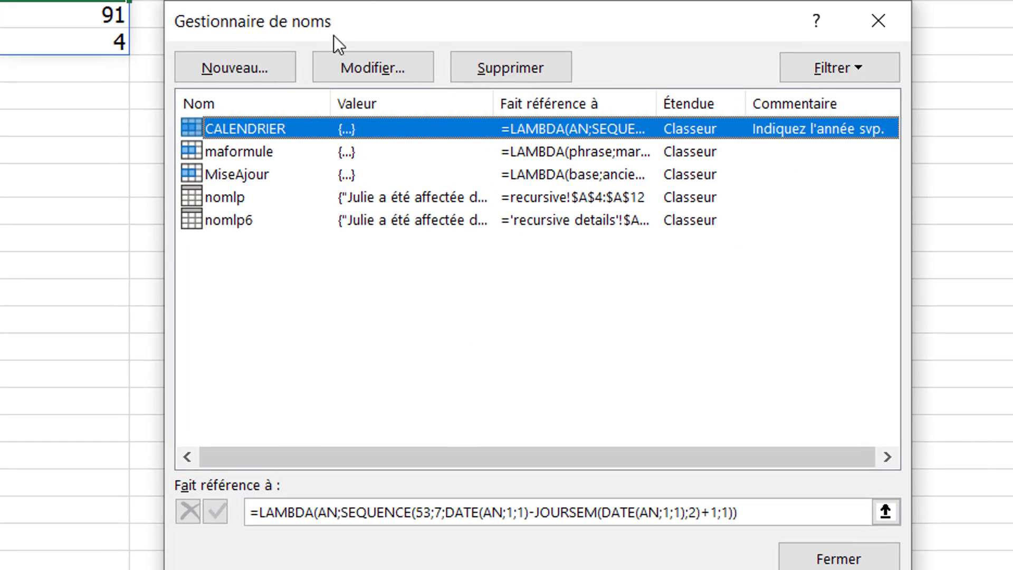
{"action": "left_click", "coordinate": [267, 66]}
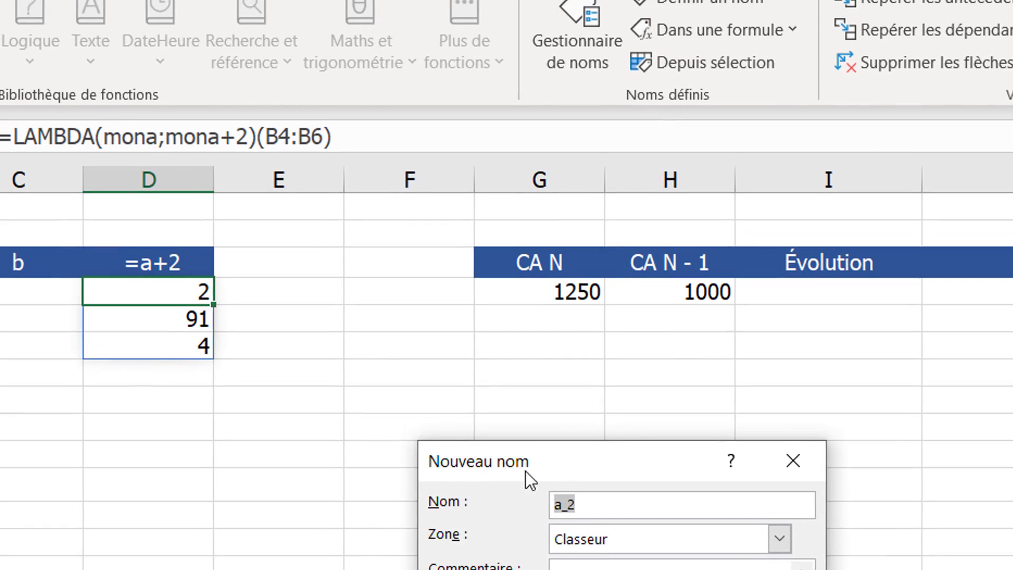
{"action": "left_click_drag", "start_coordinate": [591, 464], "coordinate": [483, 274]}
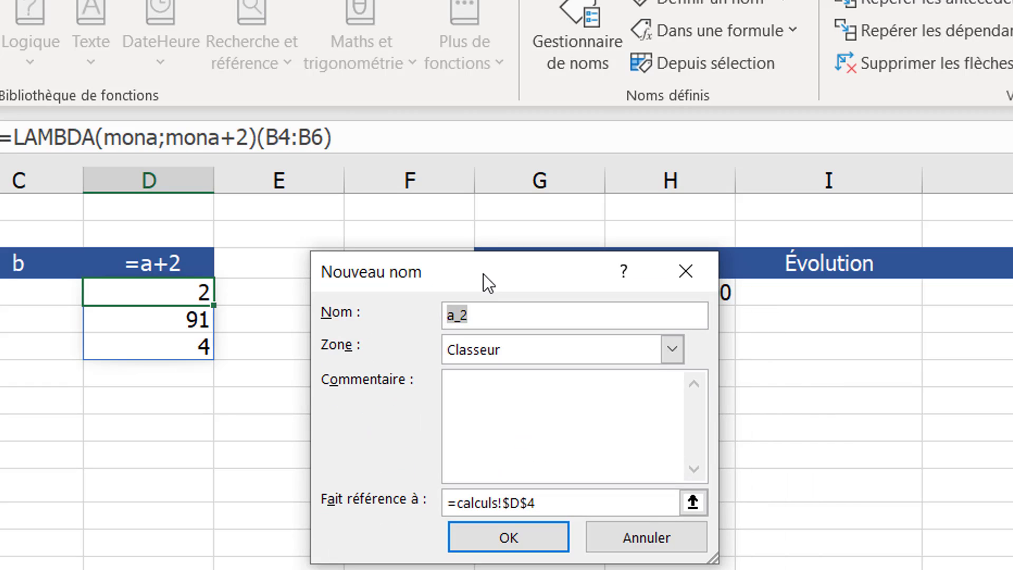
{"action": "left_click", "coordinate": [491, 312]}
{"action": "key", "text": "Home"}
{"action": "key", "text": "End"}
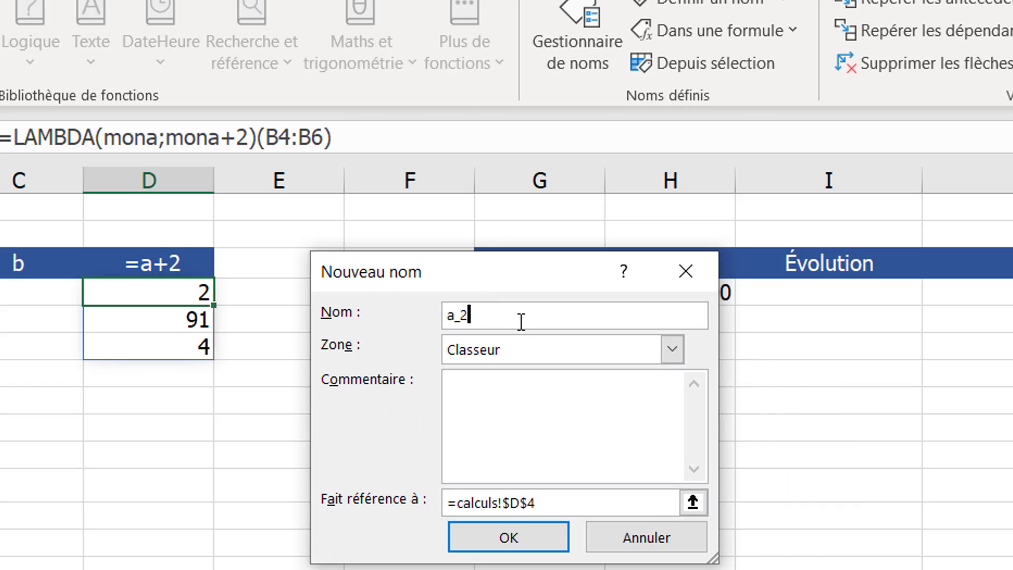
{"action": "key", "text": "BackSpace"}
{"action": "key", "text": "BackSpace"}
{"action": "key", "text": "BackSpace"}
{"action": "type", "text": "mon"}
{"action": "type", "text": "cal"}
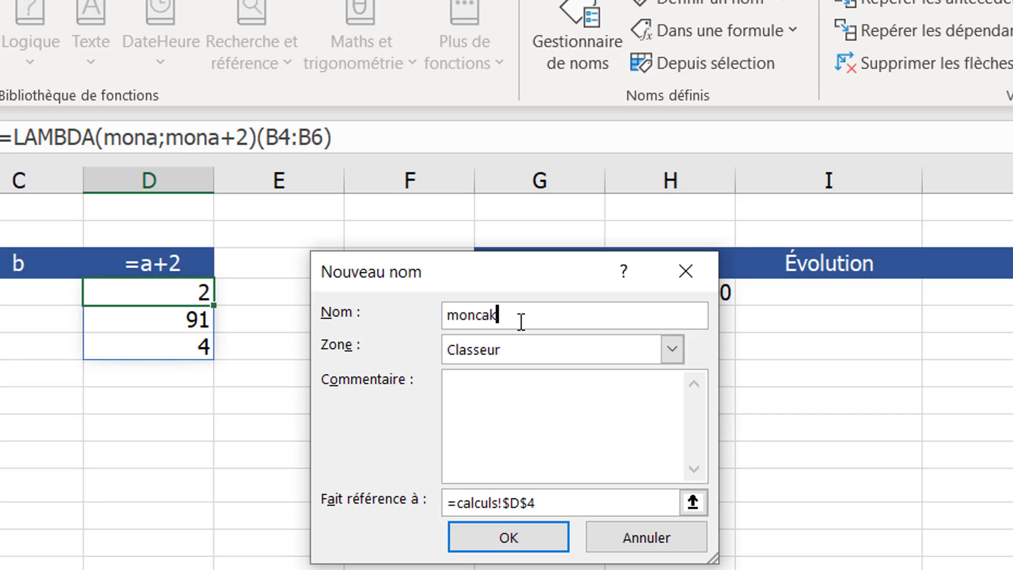
{"action": "key", "text": "BackSpace"}
{"action": "type", "text": "lcul"}
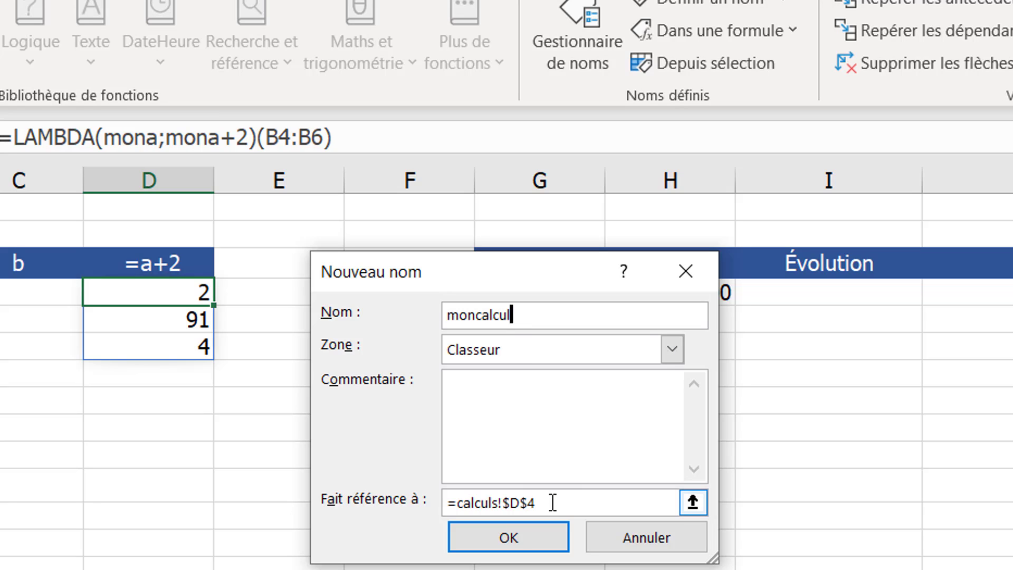
- Make the name moncalcul refer to =LAMBDA(mona;mona+2) using the copied formula, save it, and close the name manager
{"action": "left_click_drag", "start_coordinate": [552, 498], "coordinate": [355, 506]}
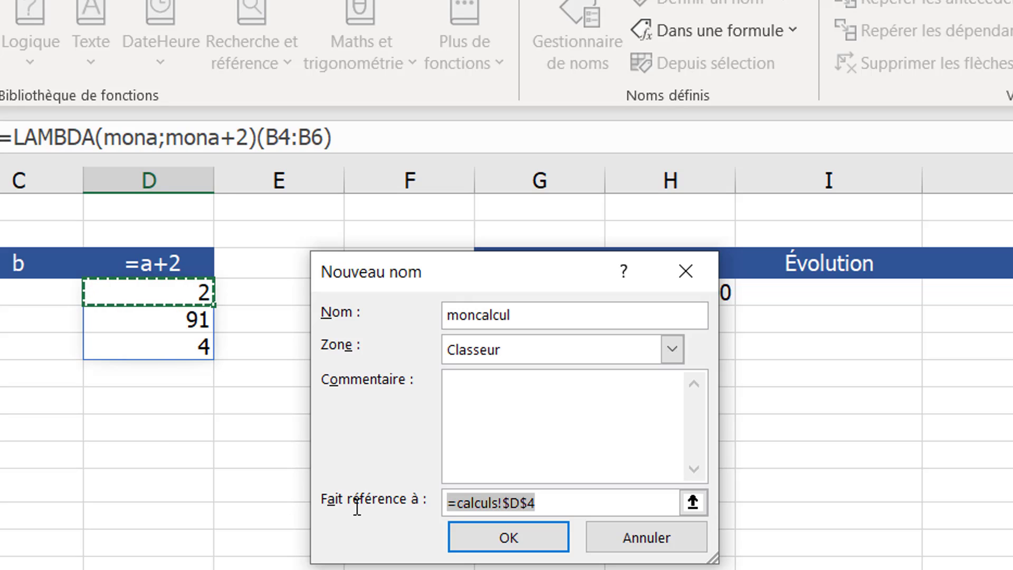
{"action": "type", "text": "="}
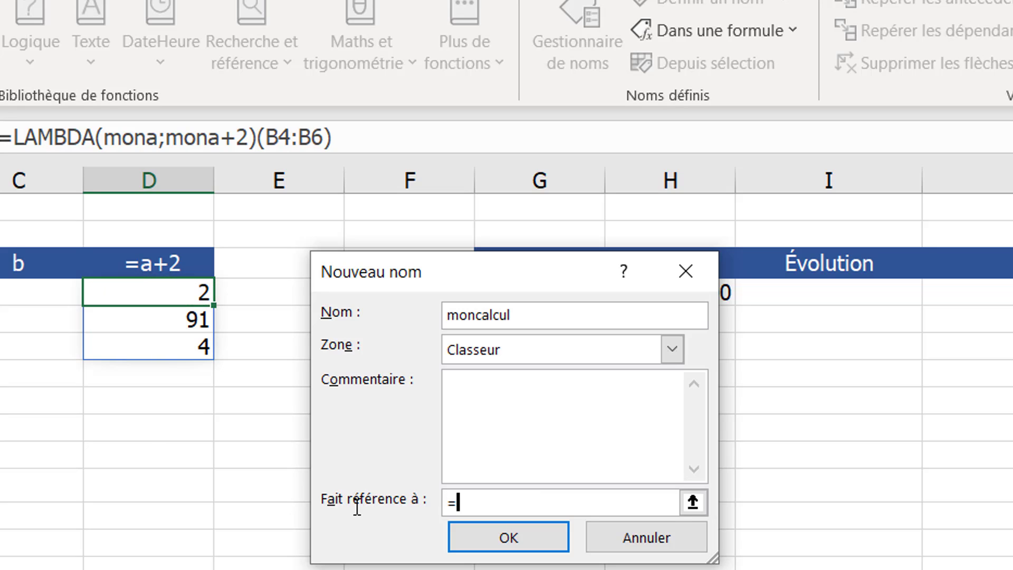
{"action": "key", "text": "ctrl+v"}
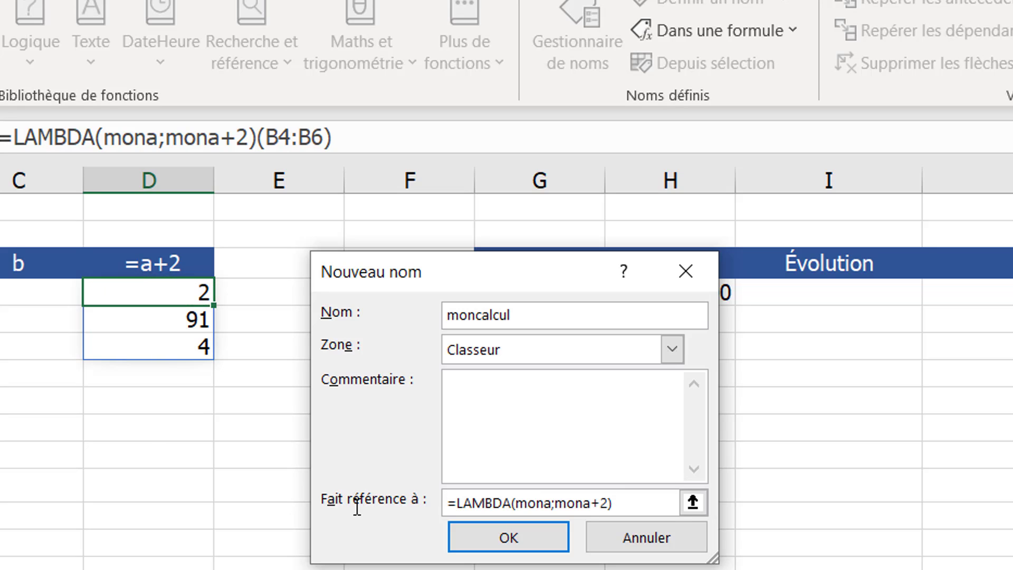
{"action": "left_click", "coordinate": [508, 537]}
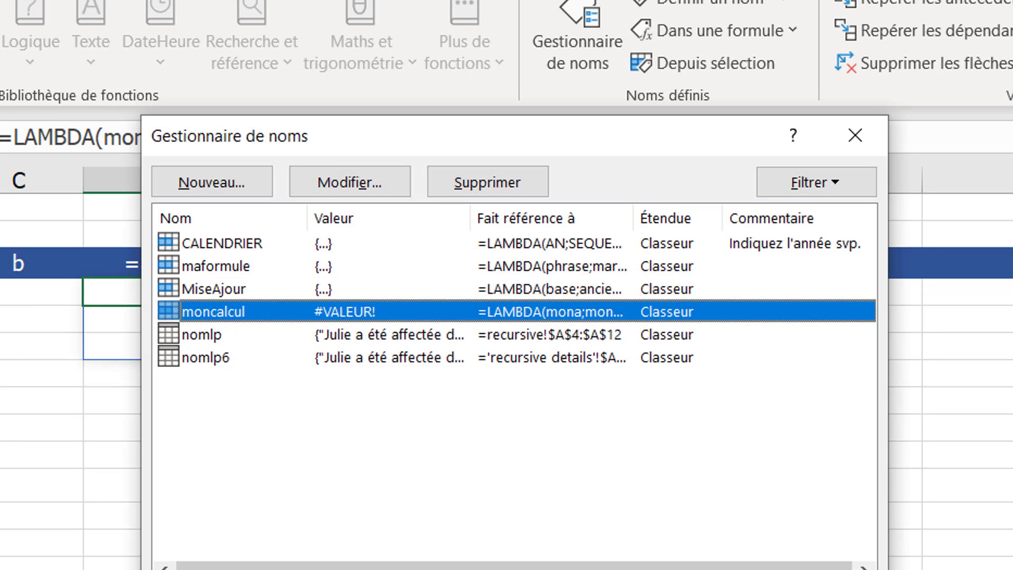
{"action": "key", "text": "Escape"}
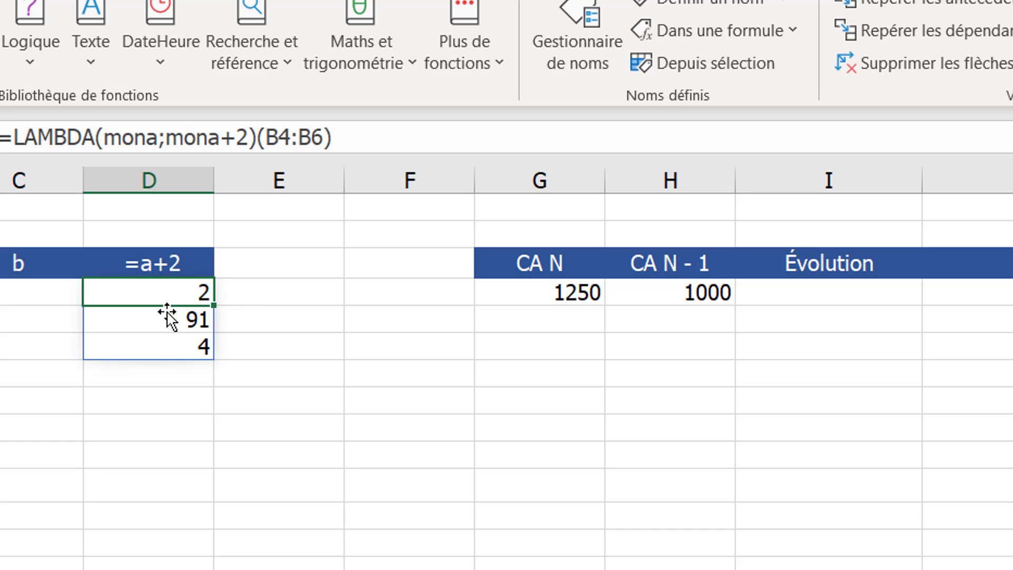
- Clear the LAMBDA results from the =a+2 column, cells D4:D10
{"action": "left_click", "coordinate": [168, 340]}
{"action": "left_click_drag", "start_coordinate": [169, 455], "coordinate": [169, 295]}
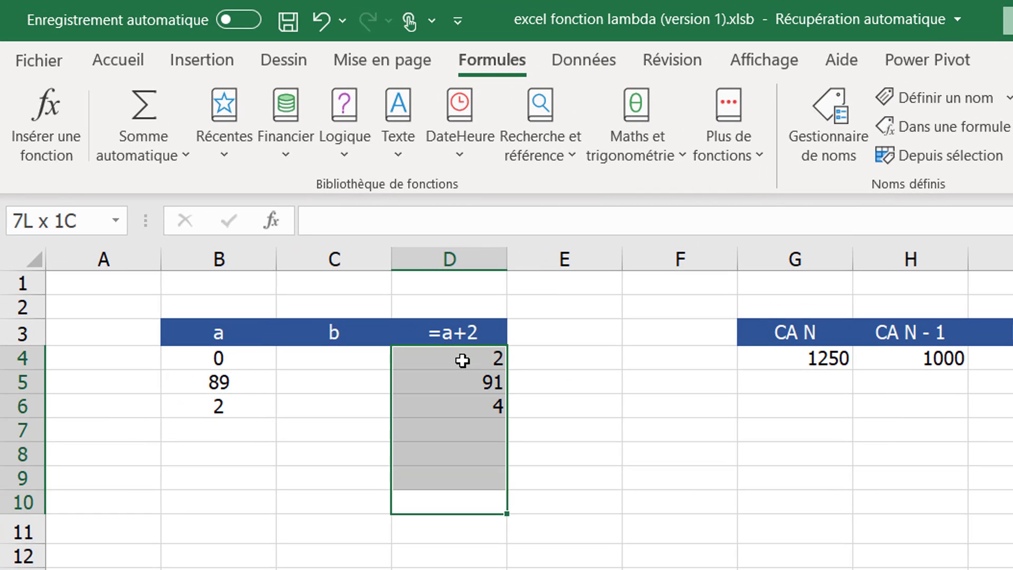
{"action": "key", "text": "Delete"}
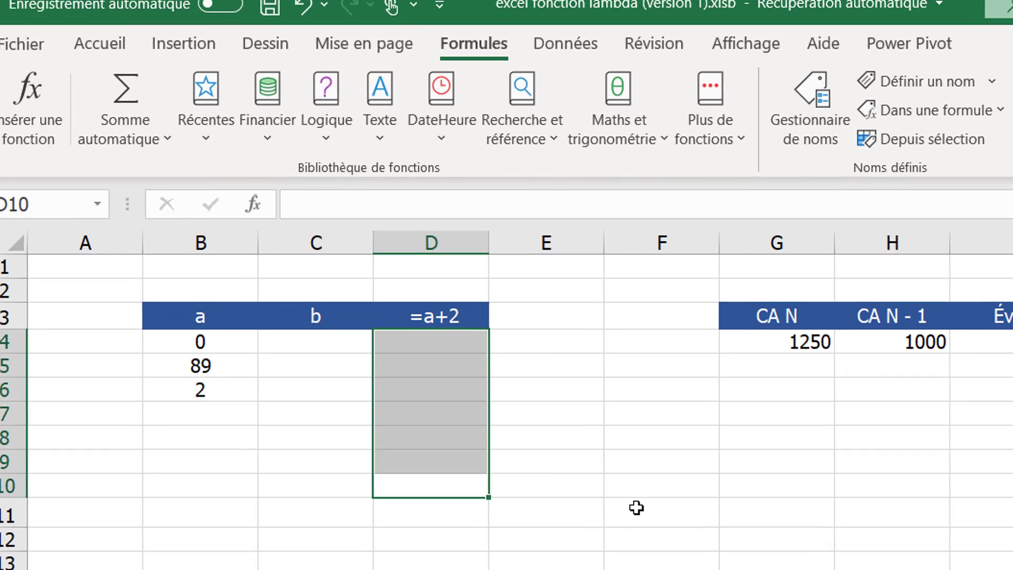
- Test the custom function in F11 by entering =moncalcul(14)
{"action": "left_click", "coordinate": [654, 521]}
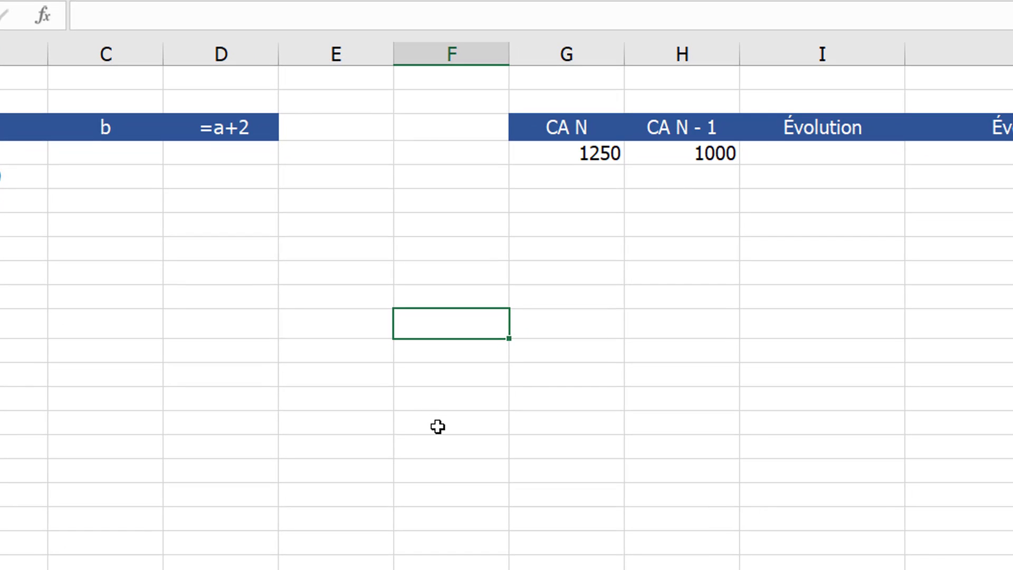
{"action": "type", "text": "=mo"}
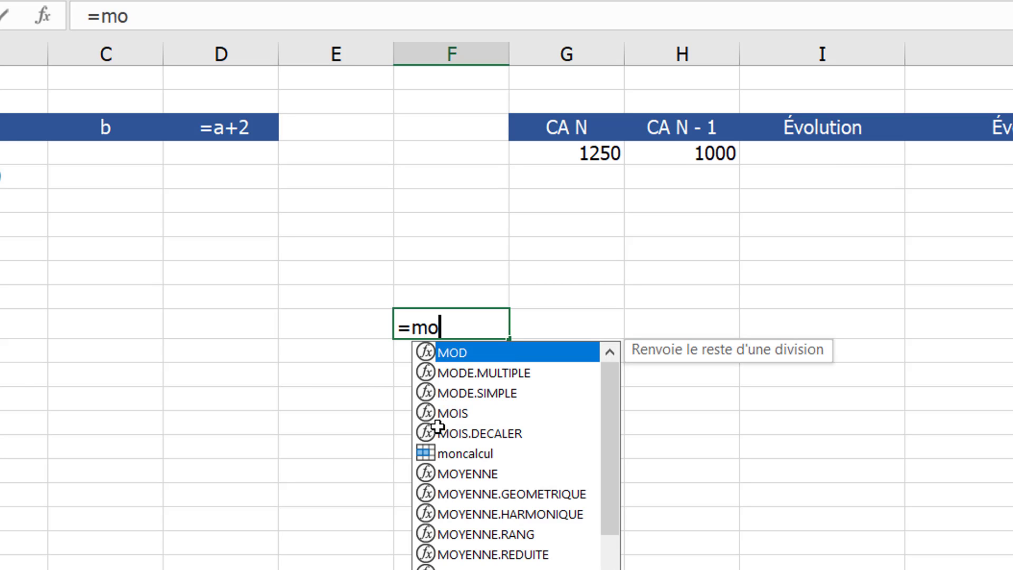
{"action": "type", "text": "nc"}
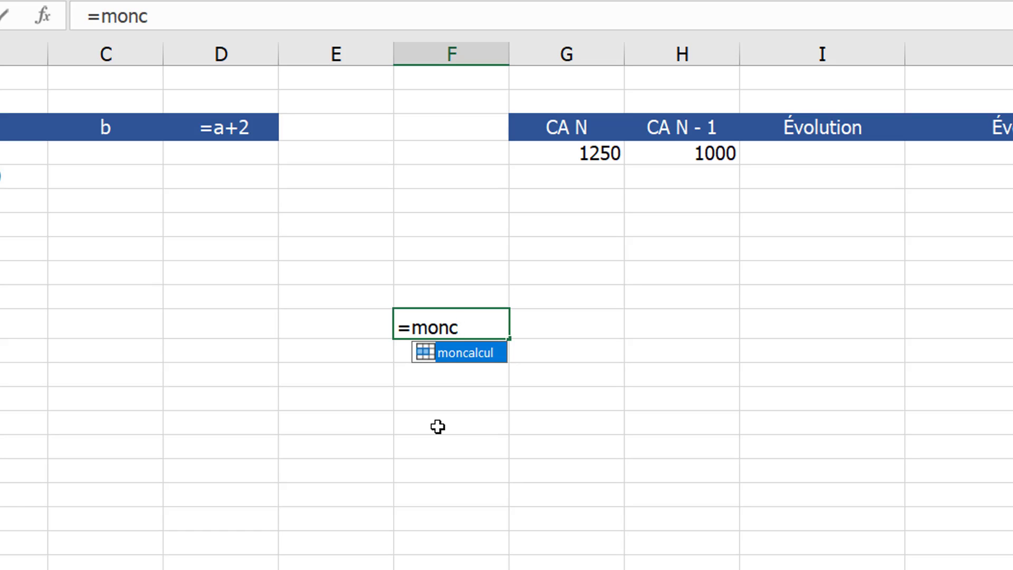
{"action": "key", "text": "Tab"}
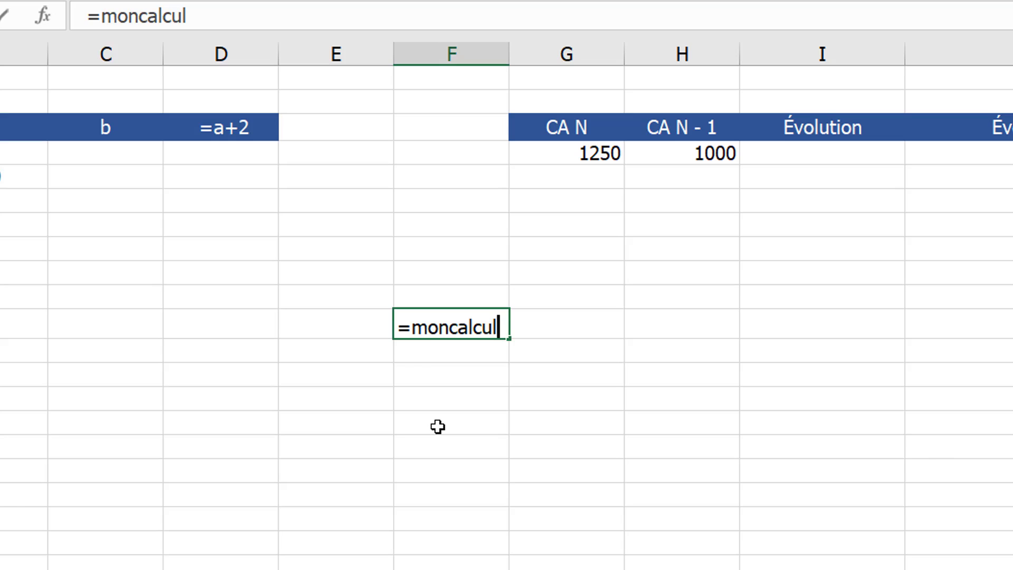
{"action": "type", "text": "(14"}
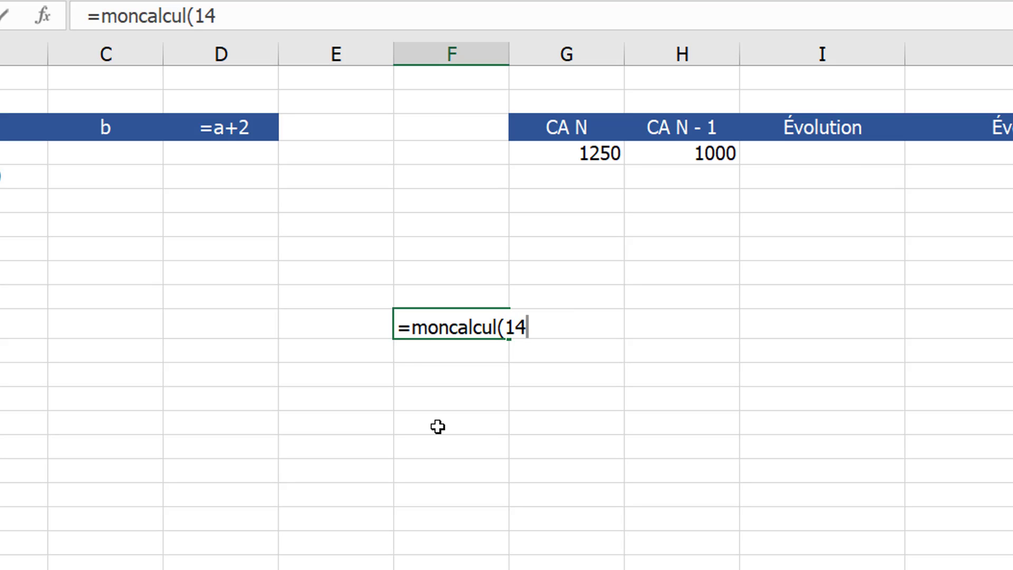
{"action": "type", "text": ")"}
{"action": "key", "text": "Return"}
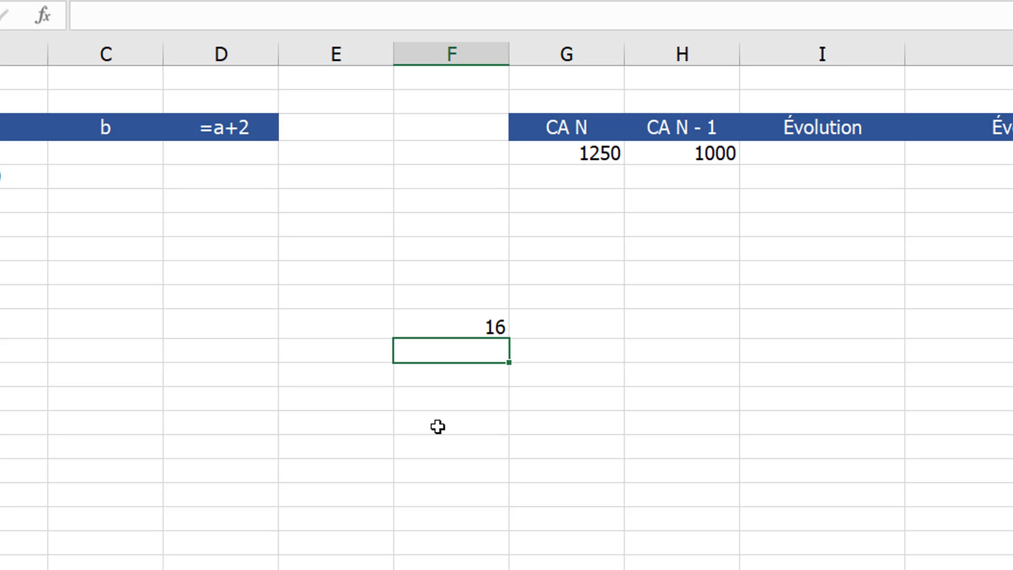
{"action": "key", "text": "Up"}
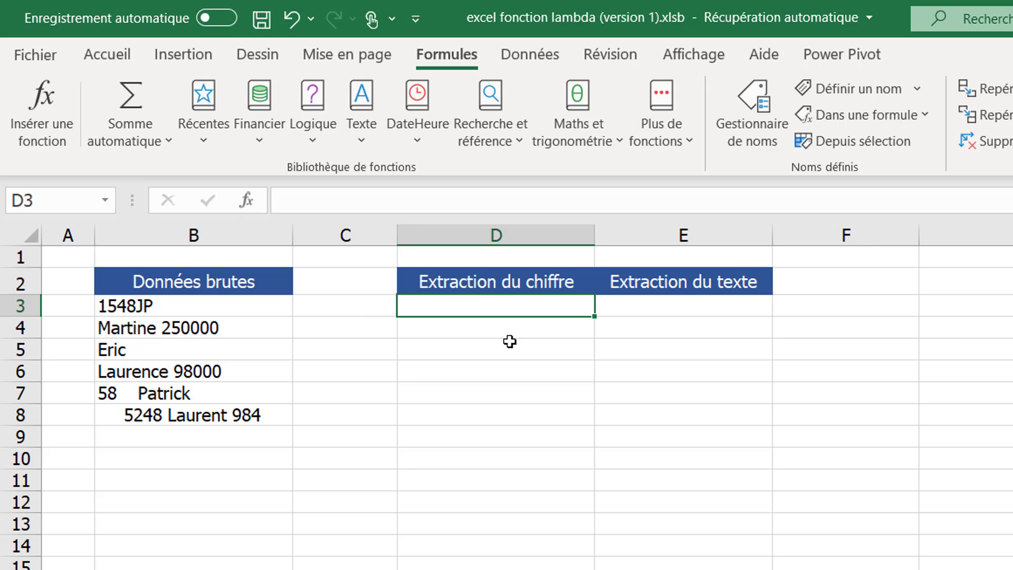
{"action": "left_click", "coordinate": [261, 310]}
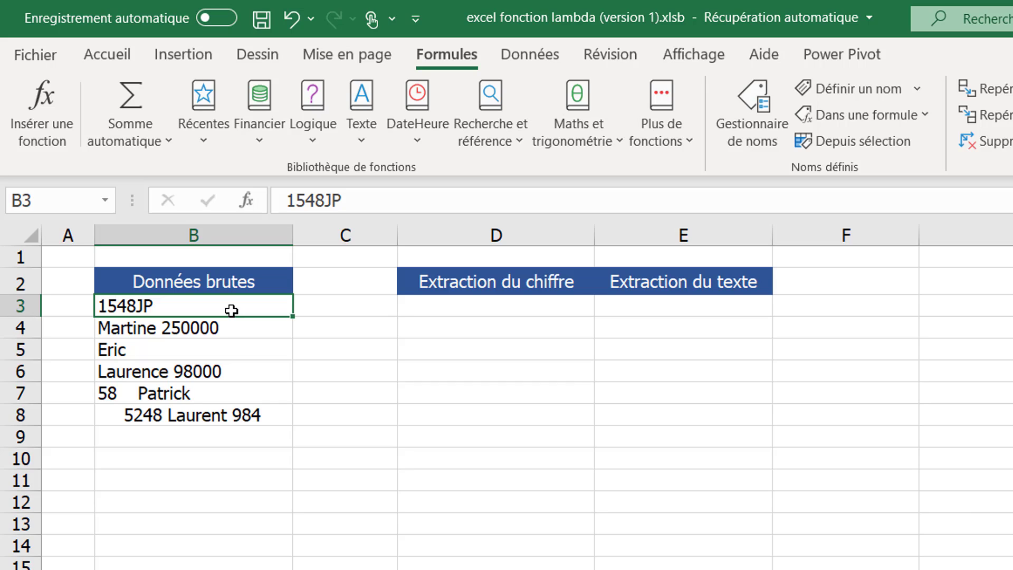
{"action": "left_click", "coordinate": [239, 328]}
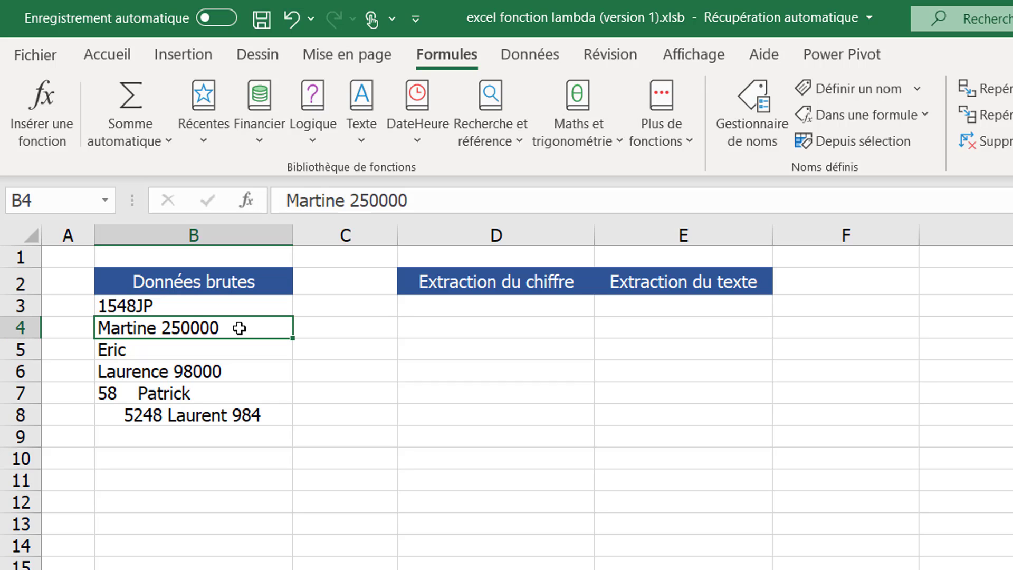
{"action": "left_click", "coordinate": [494, 309]}
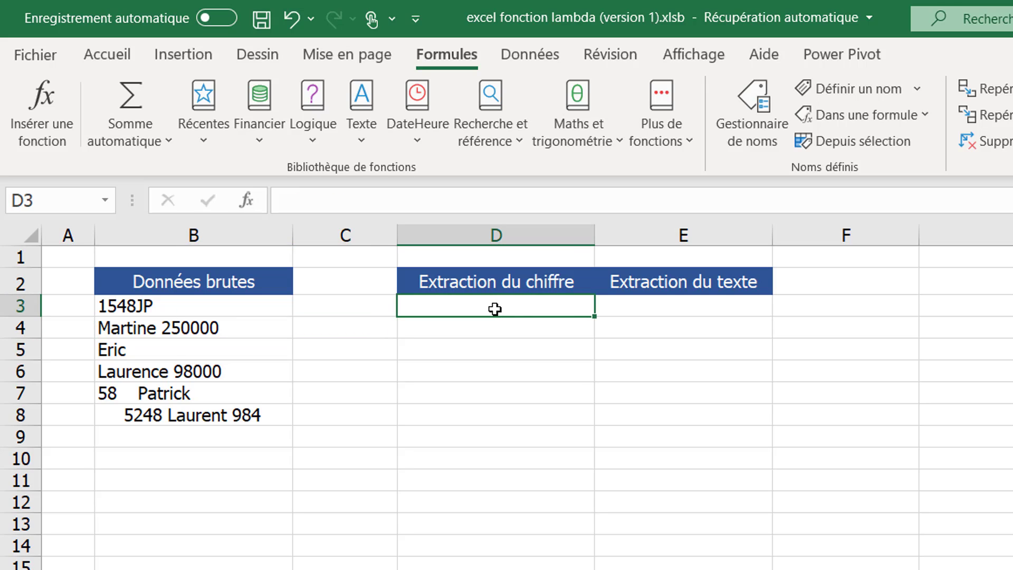
{"action": "left_click", "coordinate": [661, 316]}
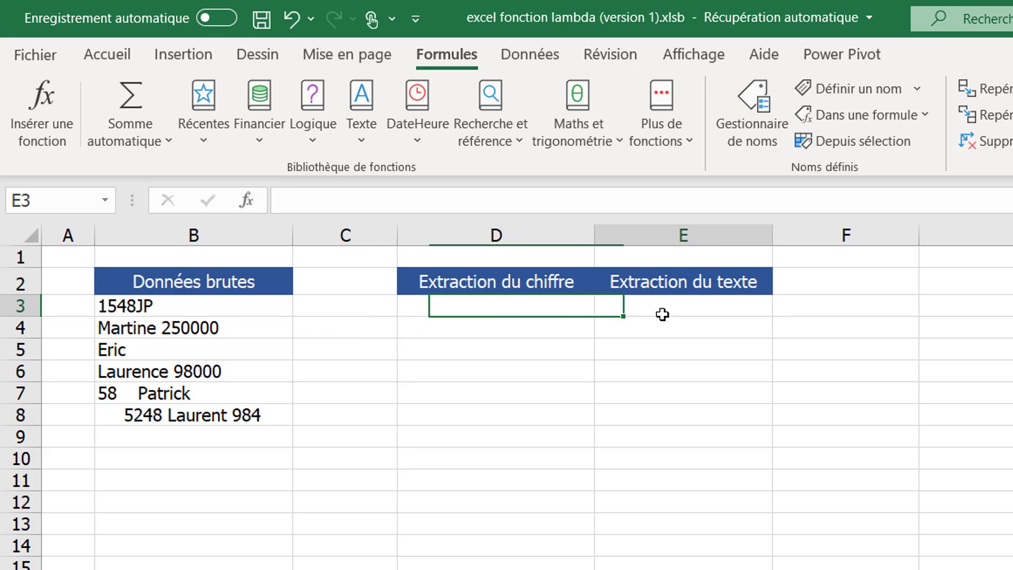
- Enter =NBCAR(B3) in D3 to count the characters of the first raw data entry, keeping D3 selected
{"action": "left_click", "coordinate": [495, 309]}
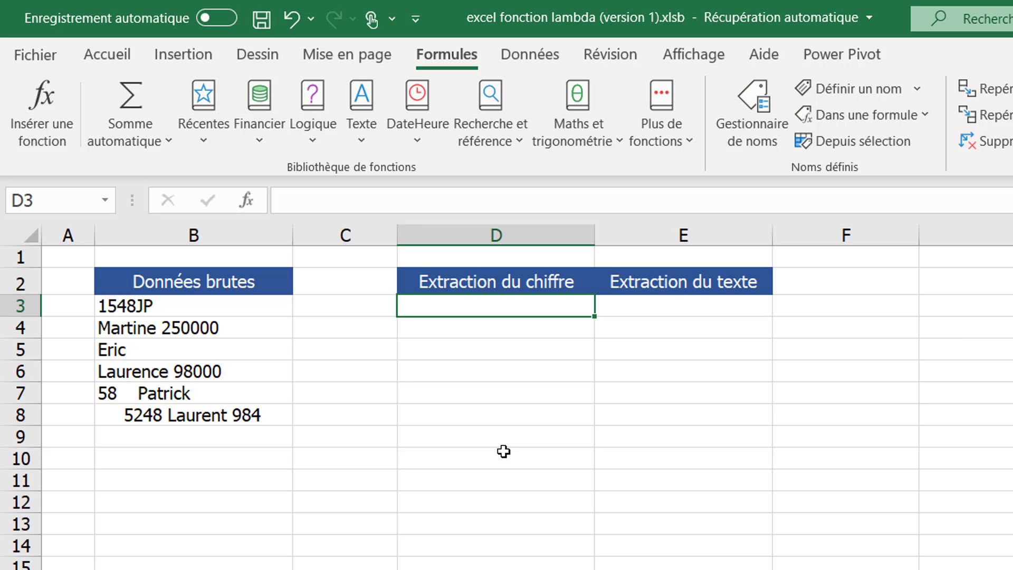
{"action": "type", "text": "=nbc"}
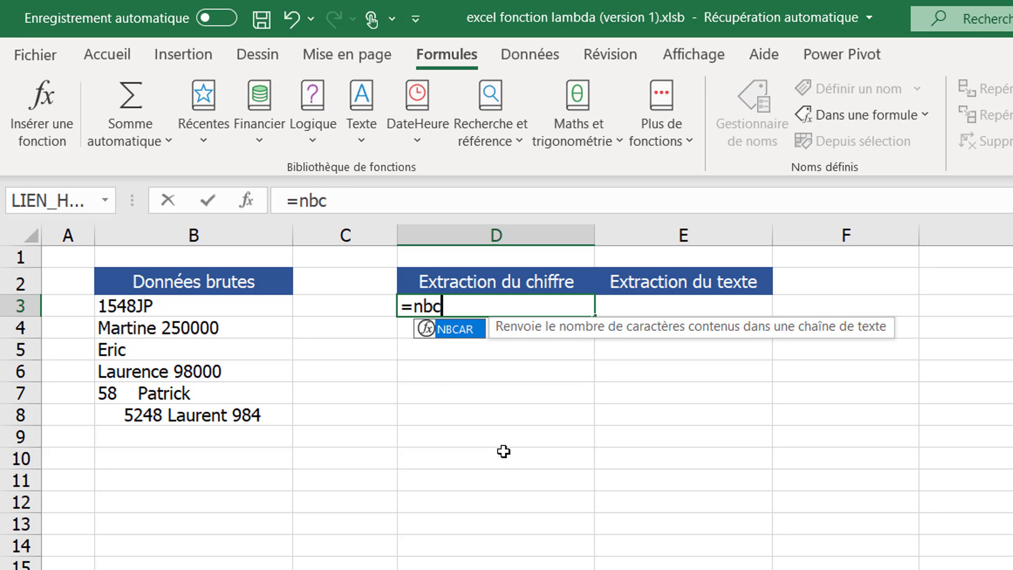
{"action": "key", "text": "Tab"}
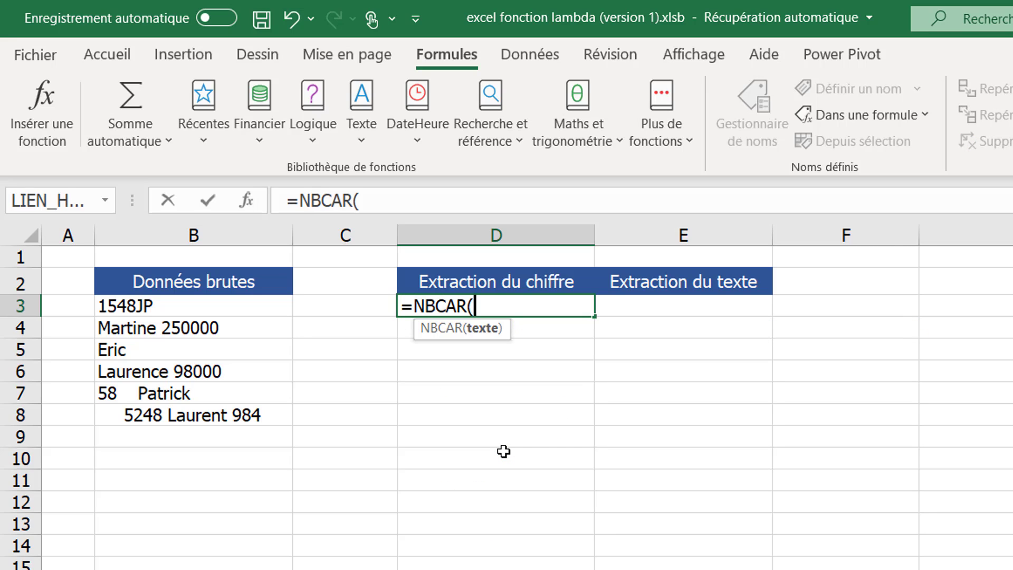
{"action": "left_click", "coordinate": [204, 312]}
{"action": "type", "text": ")"}
{"action": "key", "text": "ctrl+Return"}
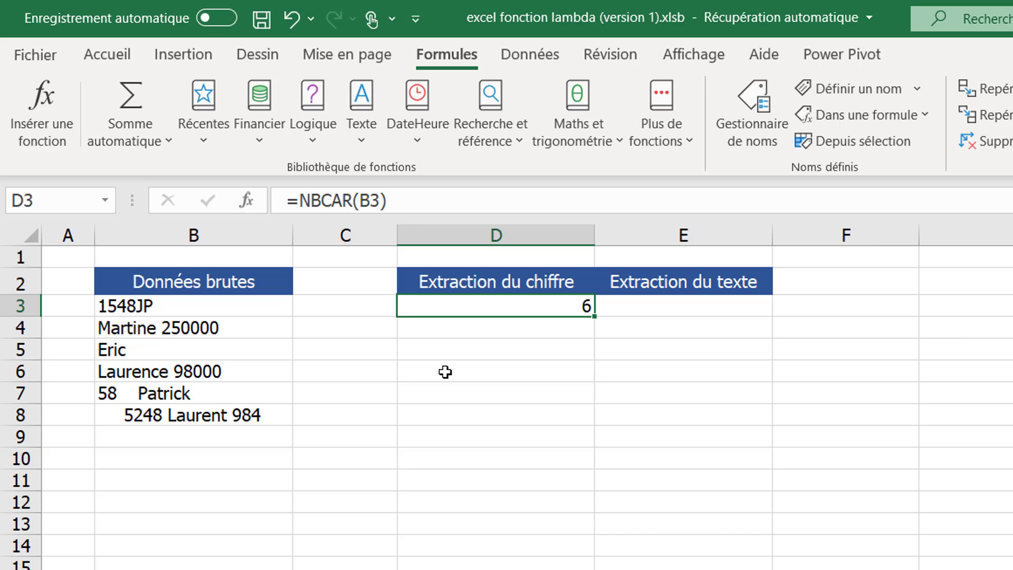
- Wrap the character count in D3 in a one-column SEQUENCE so the formula reads =SEQUENCE(NBCAR(B3);1)
{"action": "key", "text": "F2"}
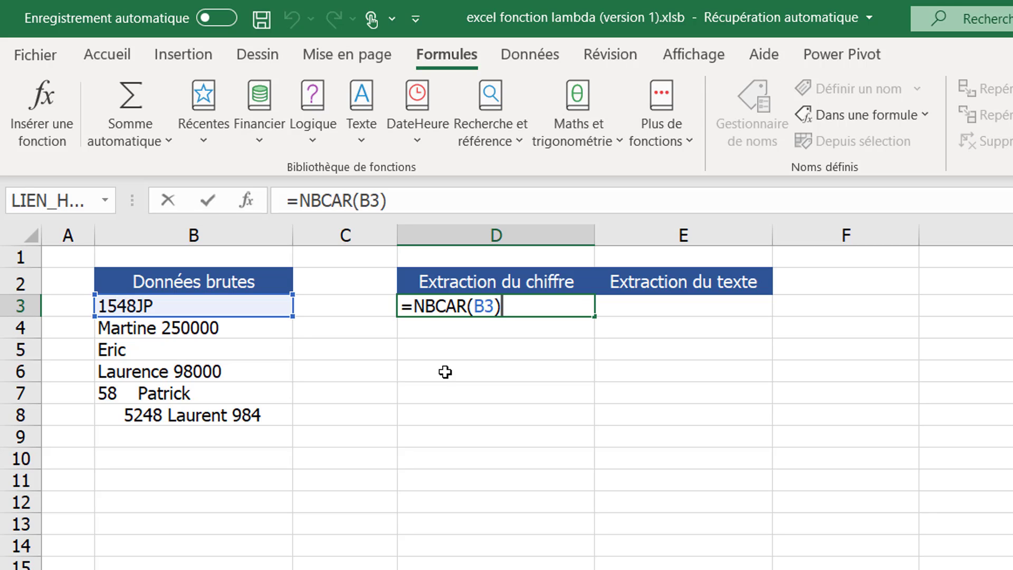
{"action": "key", "text": "Left"}
{"action": "key", "text": "Left"}
{"action": "key", "text": "Left"}
{"action": "key", "text": "Left"}
{"action": "key", "text": "Left"}
{"action": "key", "text": "Left"}
{"action": "key", "text": "Left"}
{"action": "key", "text": "Left"}
{"action": "key", "text": "Left"}
{"action": "type", "text": "seque"}
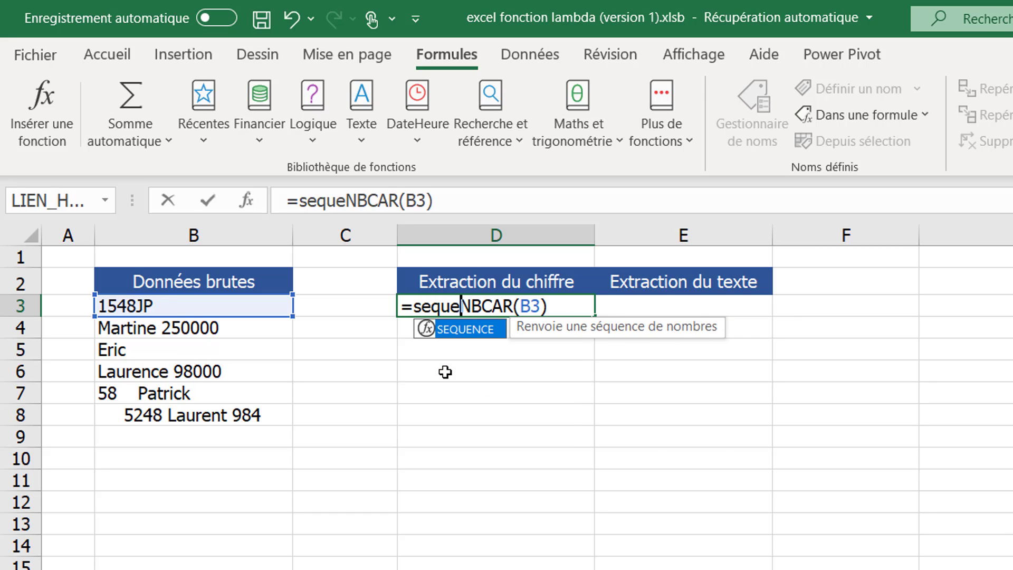
{"action": "key", "text": "Tab"}
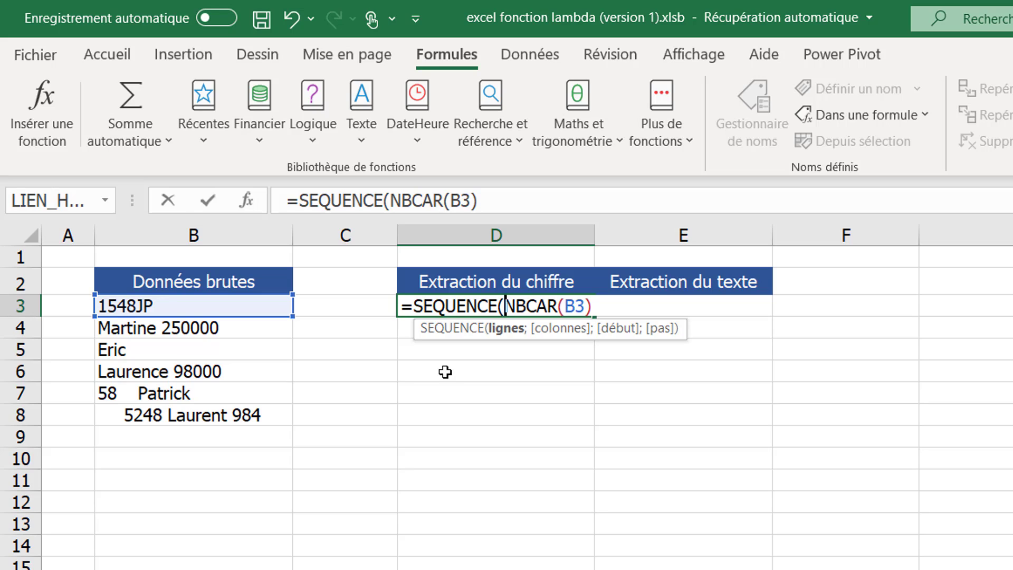
{"action": "left_click", "coordinate": [597, 307]}
{"action": "type", "text": ";"}
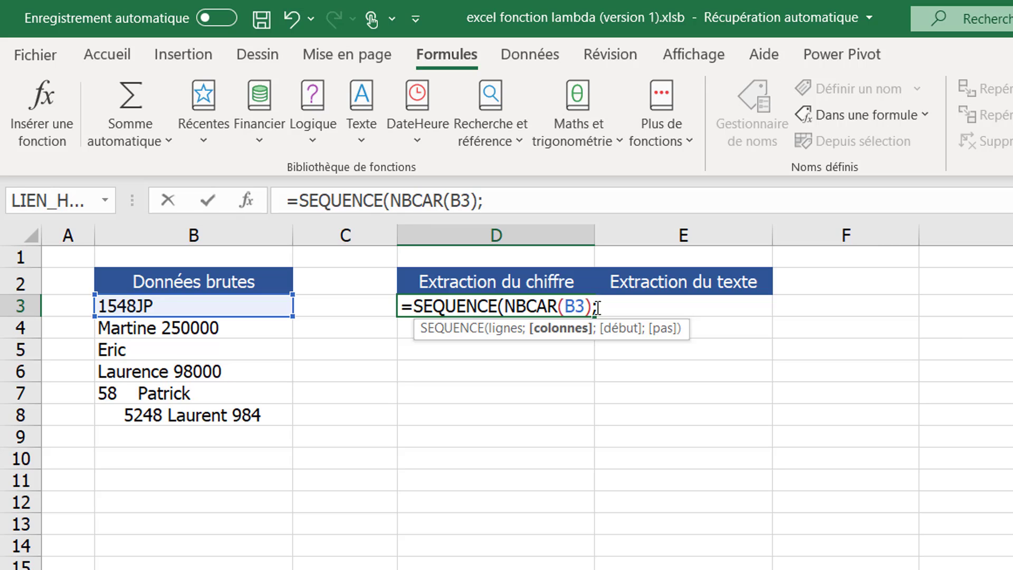
{"action": "type", "text": "1)"}
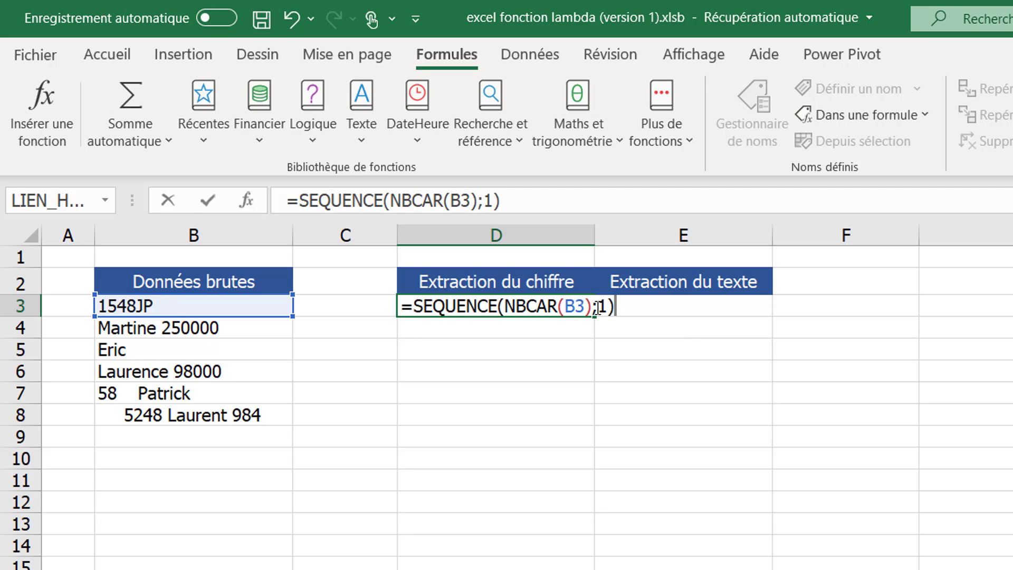
{"action": "key", "text": "ctrl+Return"}
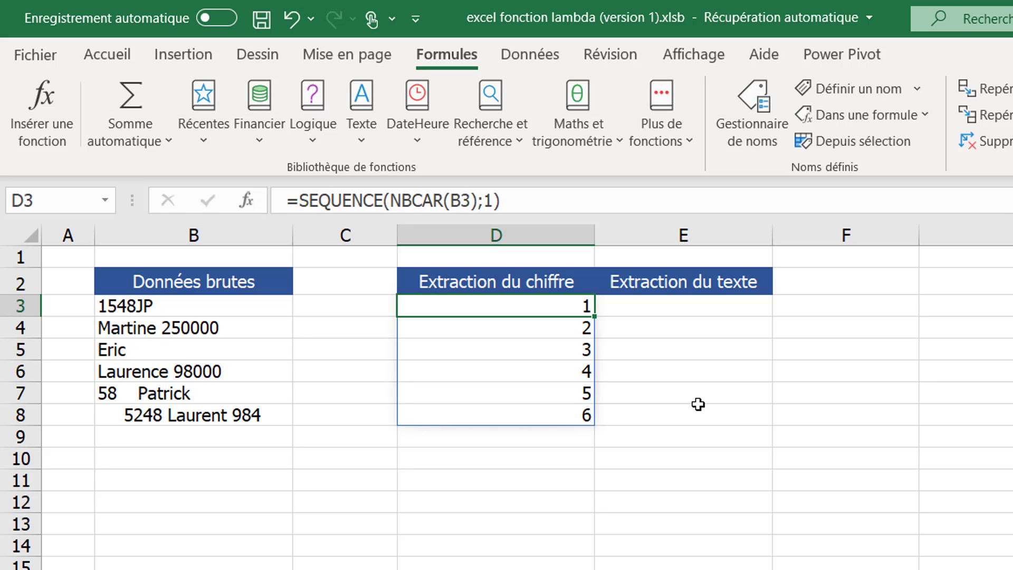
- Nest the D3 sequence in STXT to split B3 into single characters, using =STXT(B3;SEQUENCE(NBCAR(B3);1);1)
{"action": "key", "text": "F2"}
{"action": "key", "text": "Left"}
{"action": "key", "text": "Left"}
{"action": "key", "text": "Left"}
{"action": "key", "text": "Left"}
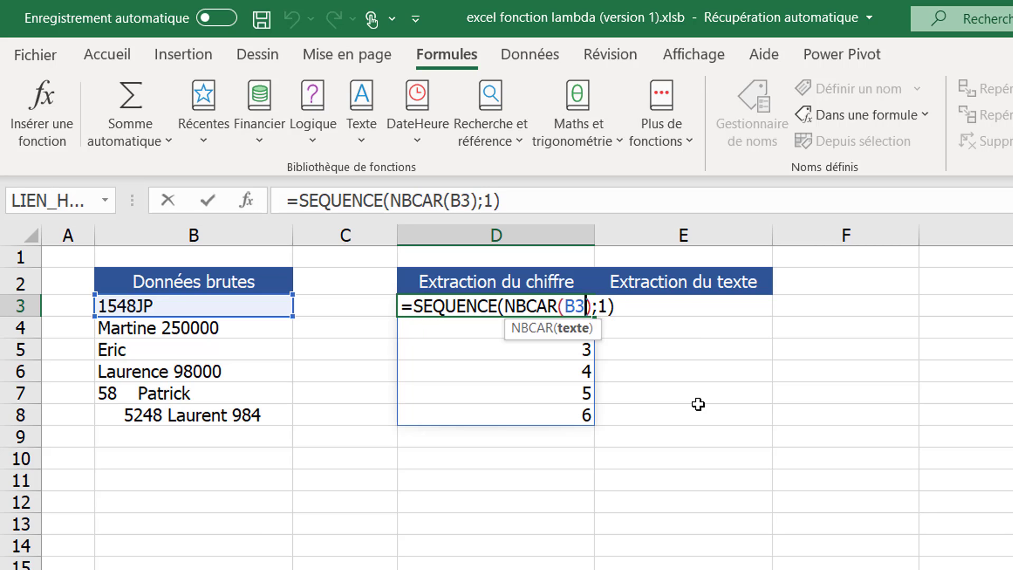
{"action": "key", "text": "Left"}
{"action": "key", "text": "Left"}
{"action": "key", "text": "Left"}
{"action": "key", "text": "Left"}
{"action": "key", "text": "Left"}
{"action": "key", "text": "Left"}
{"action": "key", "text": "Left"}
{"action": "key", "text": "Left"}
{"action": "key", "text": "Left"}
{"action": "key", "text": "Left"}
{"action": "key", "text": "Left"}
{"action": "key", "text": "Left"}
{"action": "key", "text": "Left"}
{"action": "key", "text": "Left"}
{"action": "key", "text": "Left"}
{"action": "key", "text": "Left"}
{"action": "key", "text": "Left"}
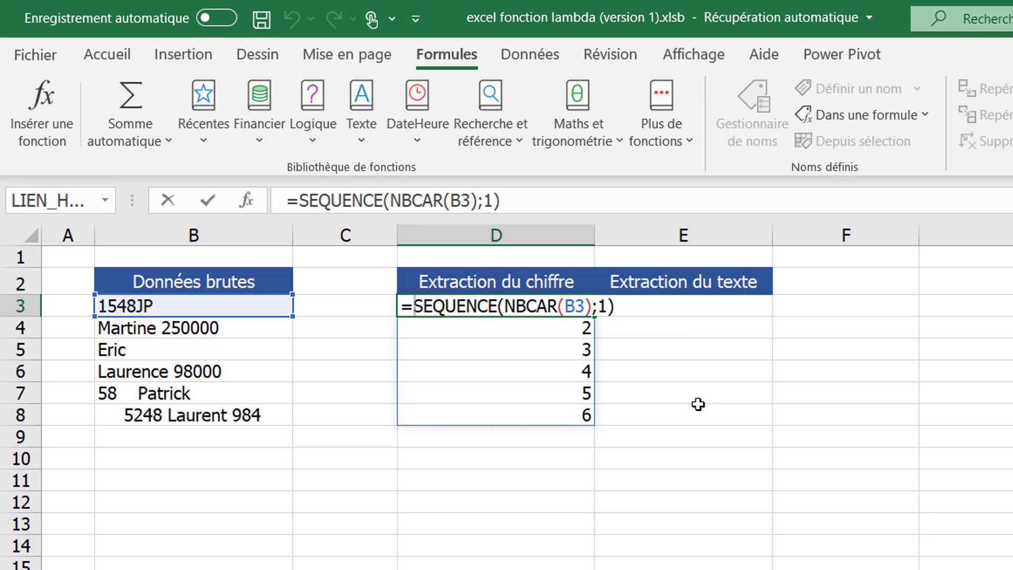
{"action": "type", "text": "stxt"}
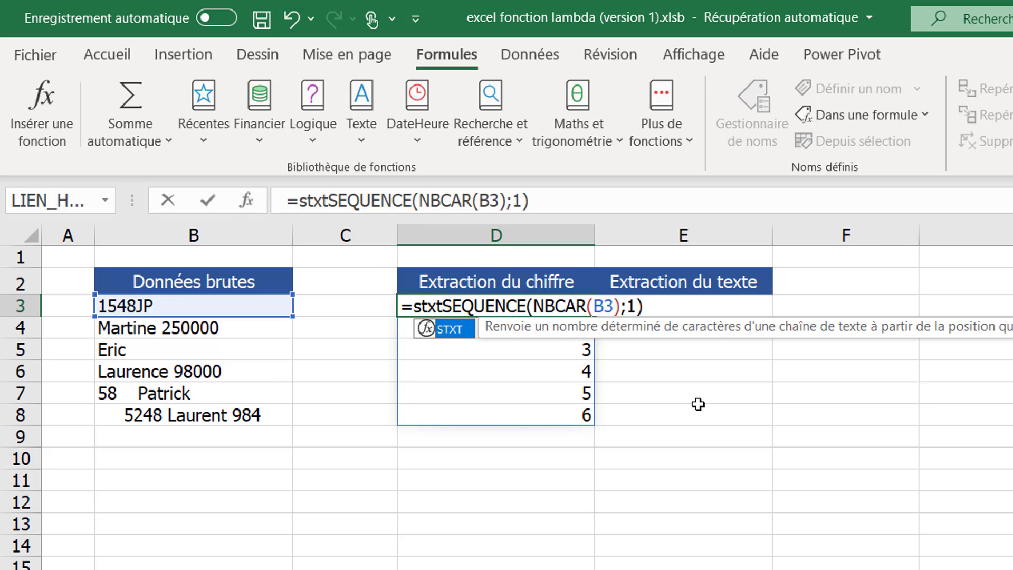
{"action": "key", "text": "Tab"}
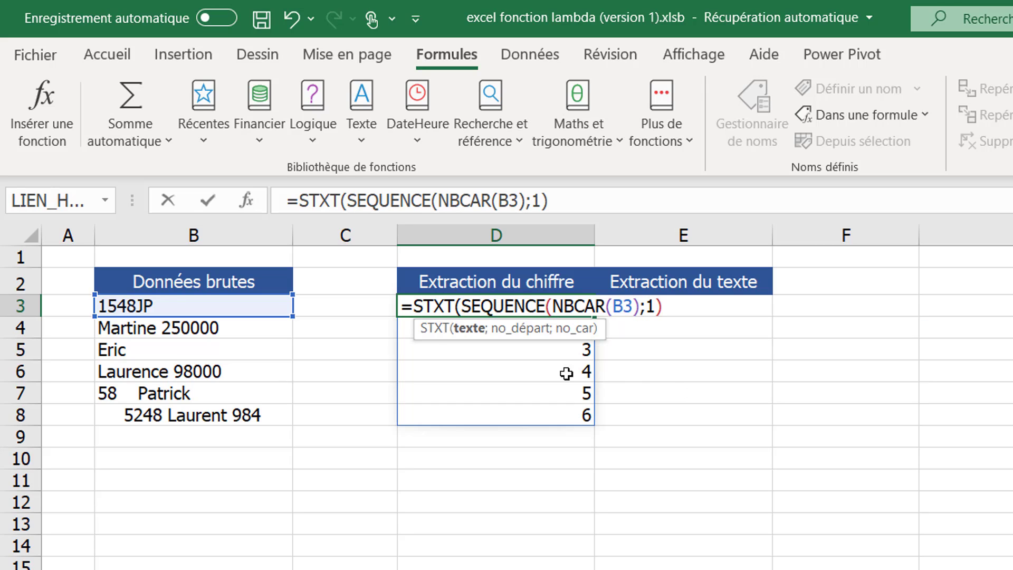
{"action": "left_click", "coordinate": [222, 301]}
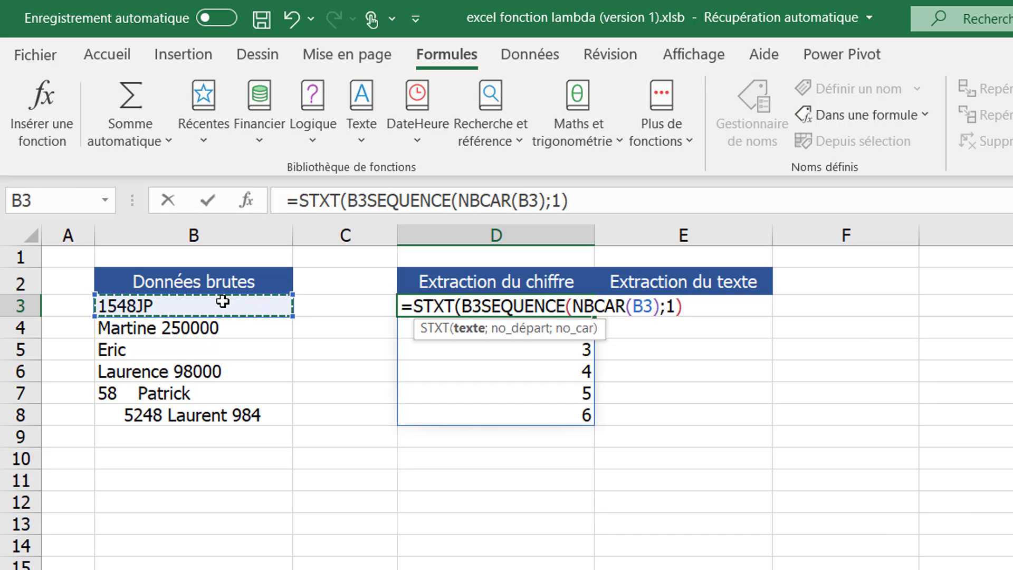
{"action": "type", "text": ";"}
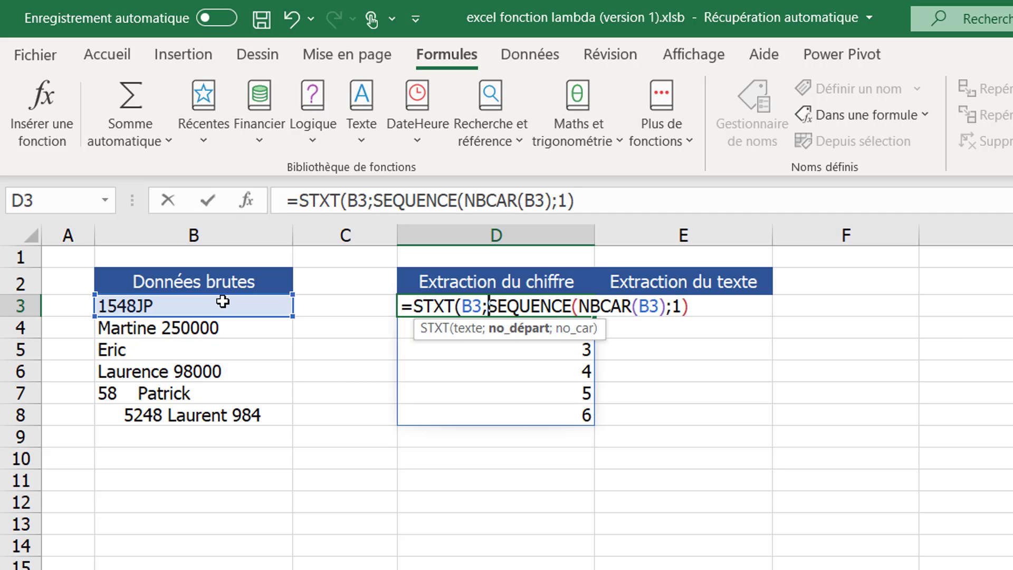
{"action": "left_click", "coordinate": [690, 310]}
{"action": "type", "text": ";"}
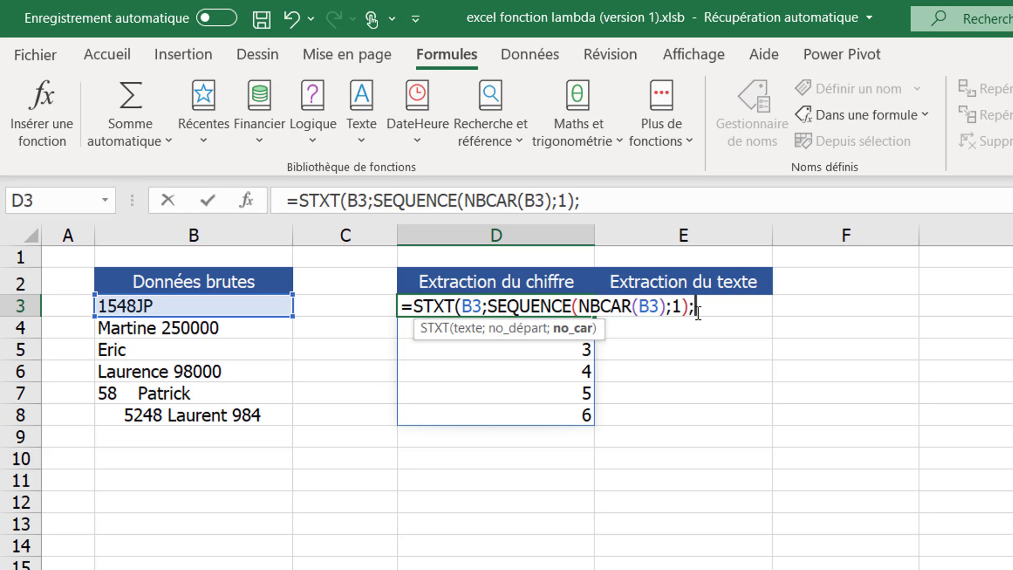
{"action": "type", "text": "1)"}
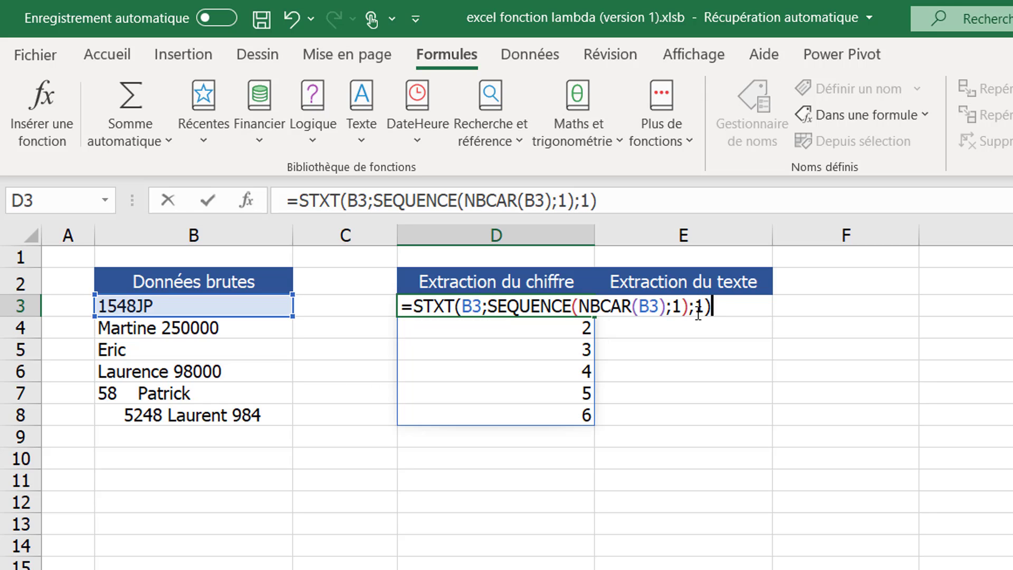
{"action": "key", "text": "ctrl+Return"}
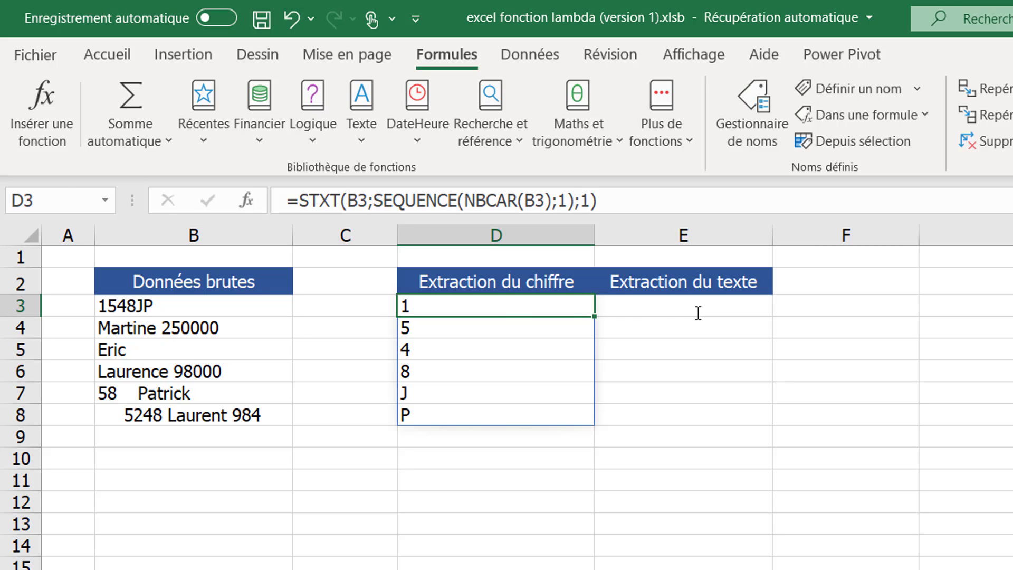
- Append +0 to the STXT formula in D3 to convert the extracted digits to numbers, and reselect D3
{"action": "key", "text": "F2"}
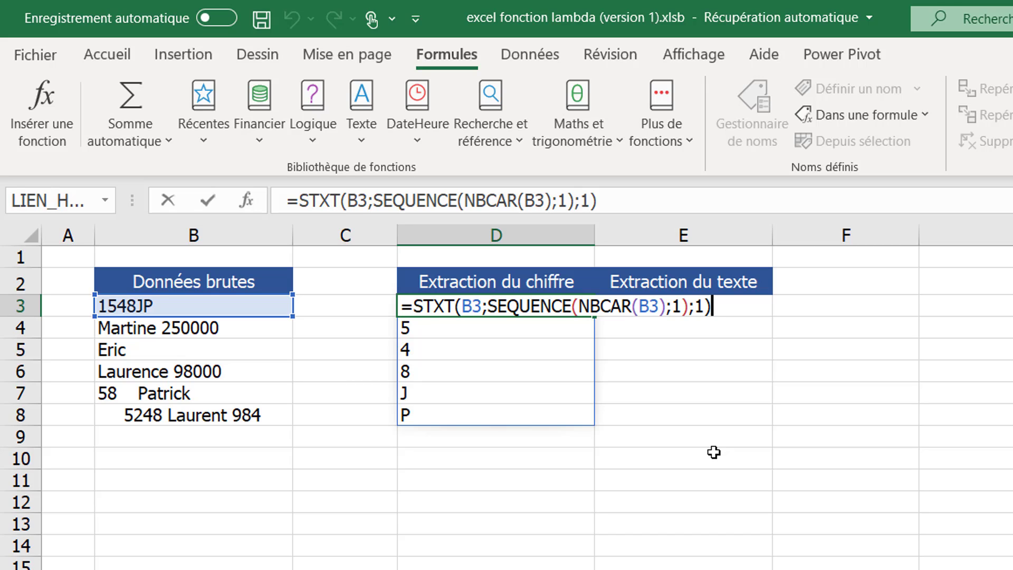
{"action": "type", "text": "+0"}
{"action": "key", "text": "Return"}
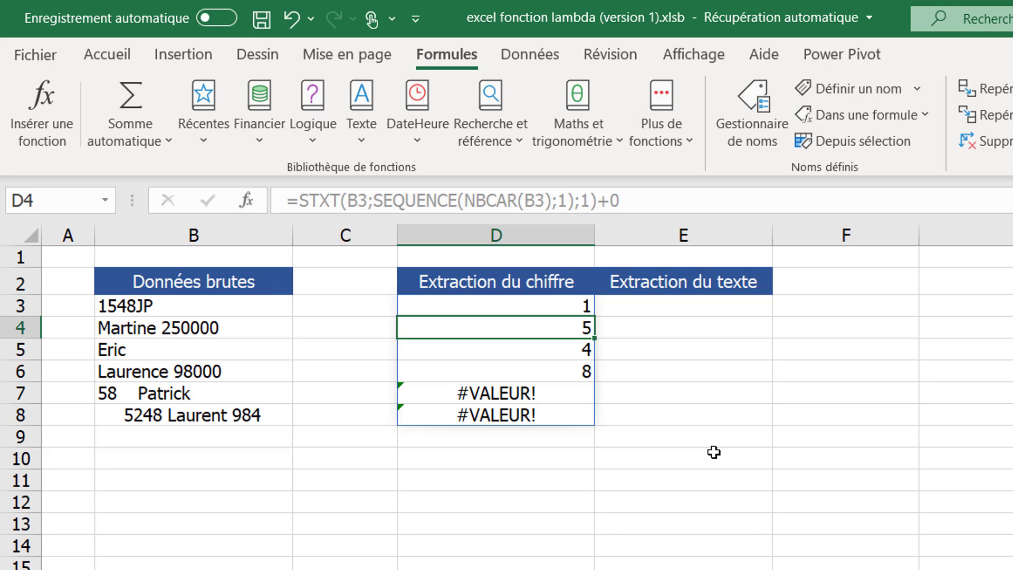
{"action": "key", "text": "Up"}
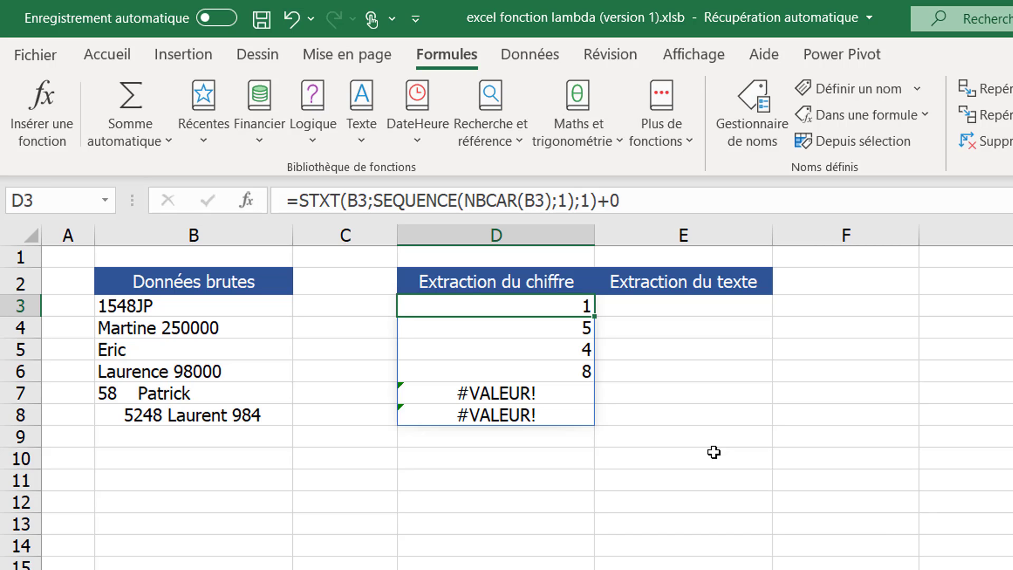
- Undo the +0 in D3 and convert the characters with a double minus instead, using =--STXT(B3;SEQUENCE(NBCAR(B3);1);1)
{"action": "key", "text": "ctrl+z"}
{"action": "key", "text": "F2"}
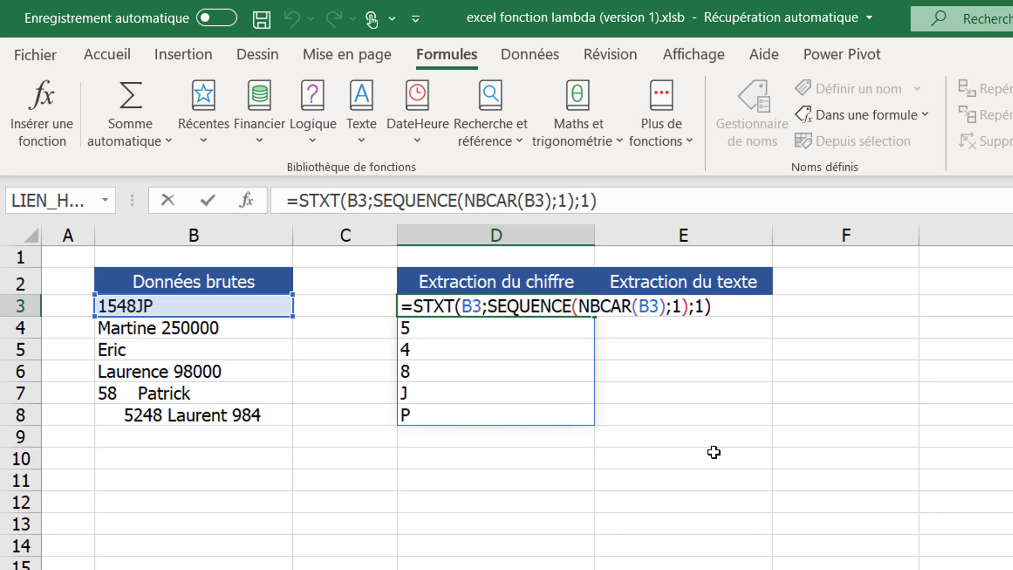
{"action": "key", "text": "Left"}
{"action": "key", "text": "Home"}
{"action": "key", "text": "Right"}
{"action": "type", "text": "--"}
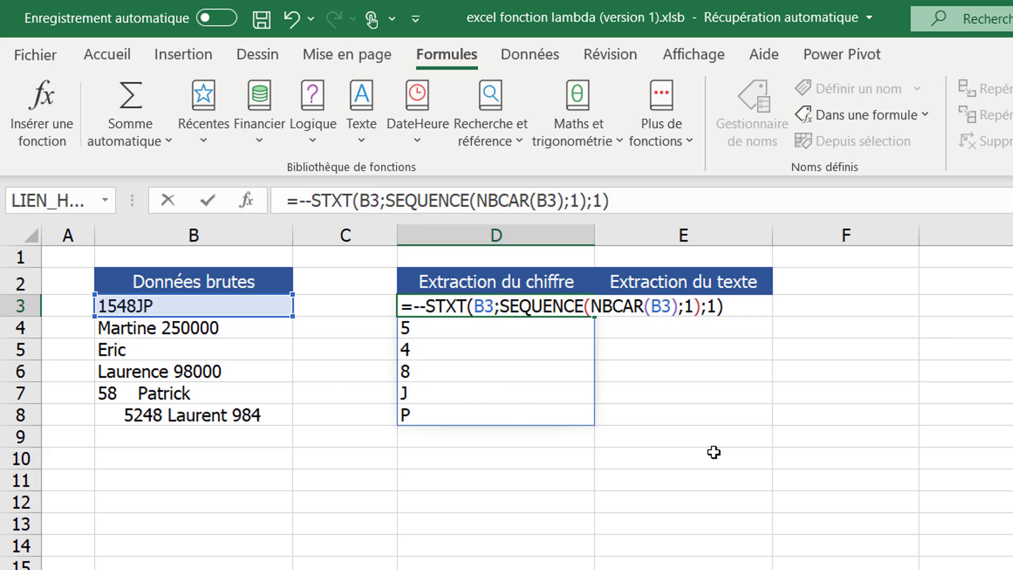
{"action": "key", "text": "Return"}
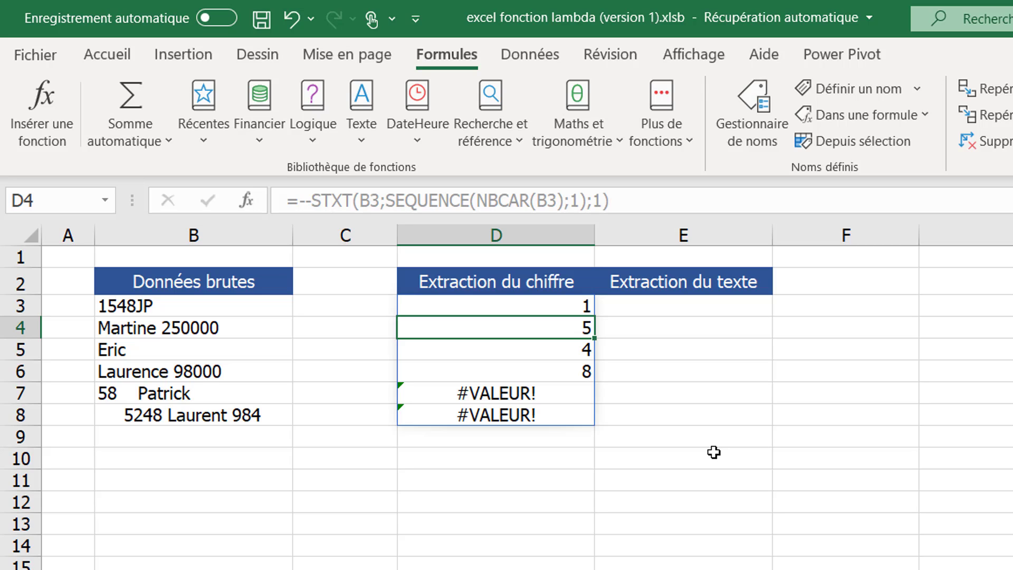
{"action": "key", "text": "BackSpace"}
{"action": "key", "text": "Escape"}
- Wrap the D3 formula in SIERREUR with an empty string for errors, giving =SIERREUR(--STXT(B3;SEQUENCE(NBCAR(B3);1);1);"")
{"action": "key", "text": "Up"}
{"action": "key", "text": "F2"}
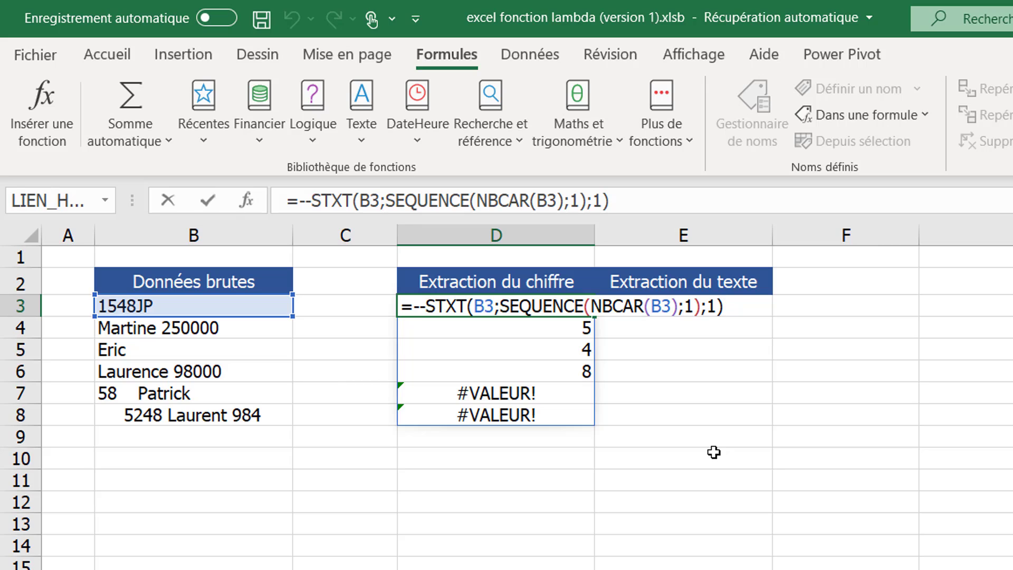
{"action": "key", "text": "Left"}
{"action": "key", "text": "Left"}
{"action": "key", "text": "Left"}
{"action": "key", "text": "Left"}
{"action": "key", "text": "Left"}
{"action": "key", "text": "Left"}
{"action": "key", "text": "Left"}
{"action": "key", "text": "Left"}
{"action": "key", "text": "Left"}
{"action": "key", "text": "Left"}
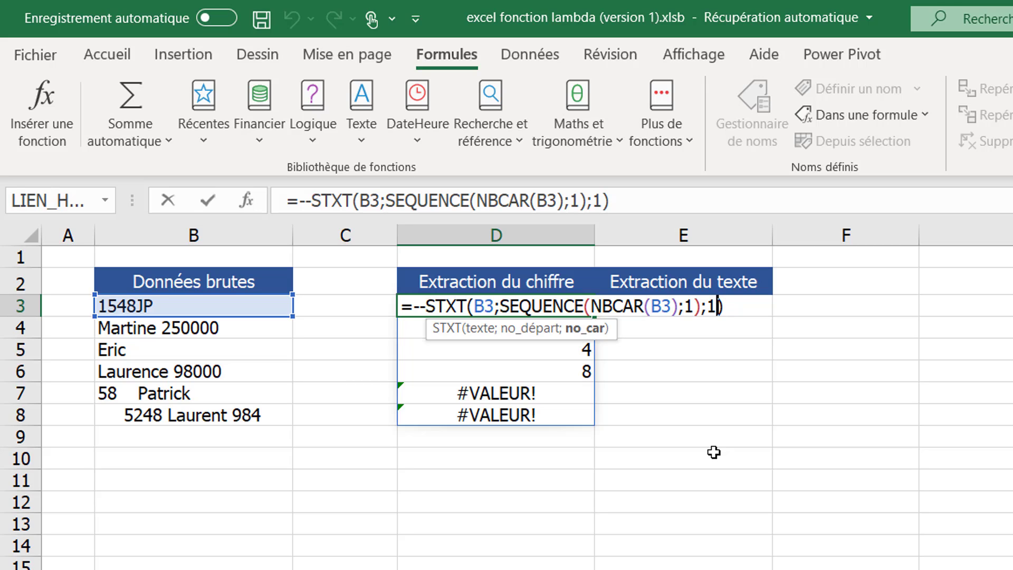
{"action": "key", "text": "Left"}
{"action": "key", "text": "Left"}
{"action": "key", "text": "Left"}
{"action": "key", "text": "Left"}
{"action": "key", "text": "Left"}
{"action": "key", "text": "Left"}
{"action": "key", "text": "Left"}
{"action": "key", "text": "Left"}
{"action": "key", "text": "Left"}
{"action": "key", "text": "Left"}
{"action": "key", "text": "Left"}
{"action": "key", "text": "Left"}
{"action": "key", "text": "Left"}
{"action": "key", "text": "Left"}
{"action": "key", "text": "Left"}
{"action": "key", "text": "Left"}
{"action": "key", "text": "Left"}
{"action": "key", "text": "Left"}
{"action": "key", "text": "Left"}
{"action": "key", "text": "Left"}
{"action": "key", "text": "Right"}
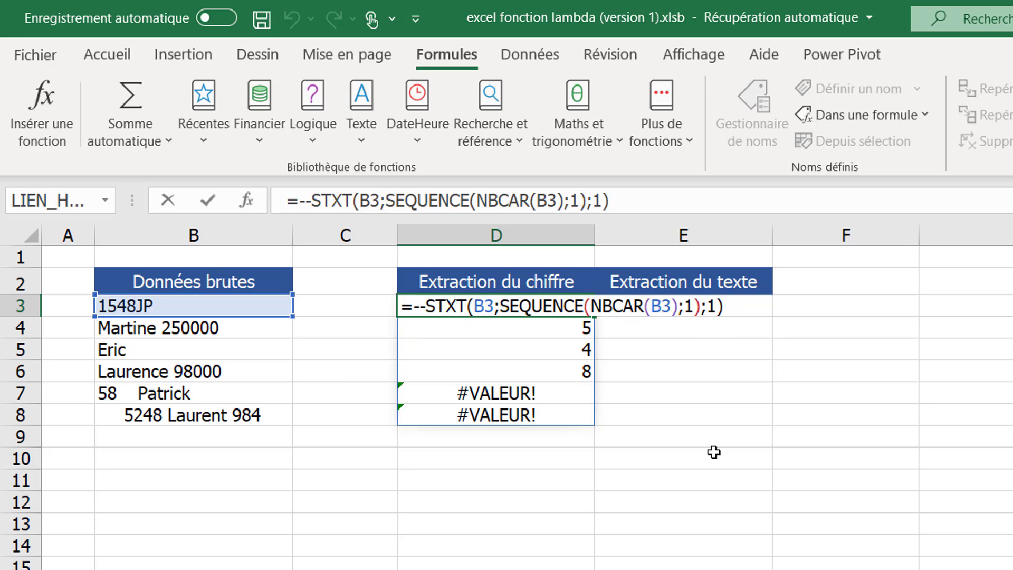
{"action": "type", "text": "sier"}
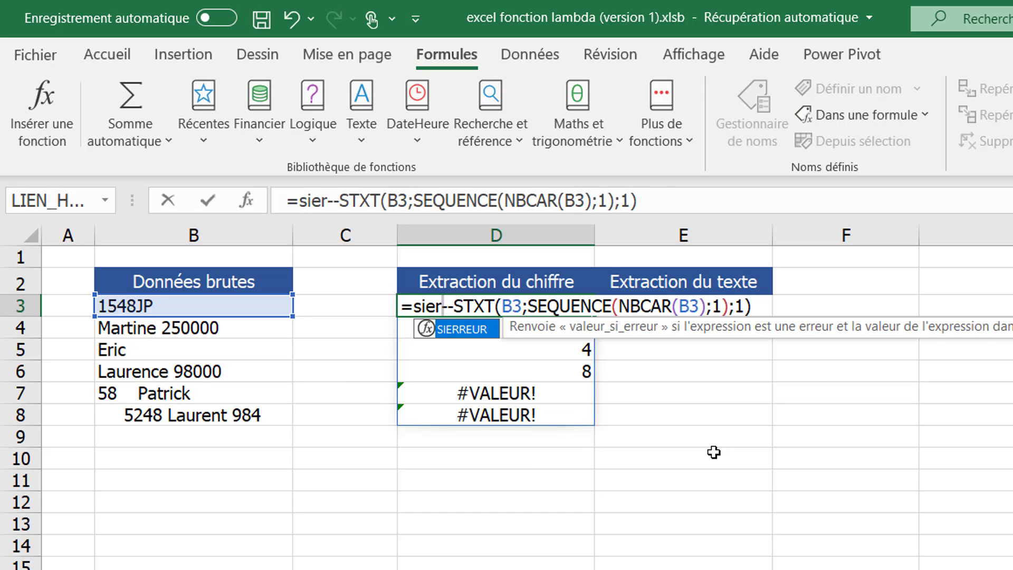
{"action": "key", "text": "Tab"}
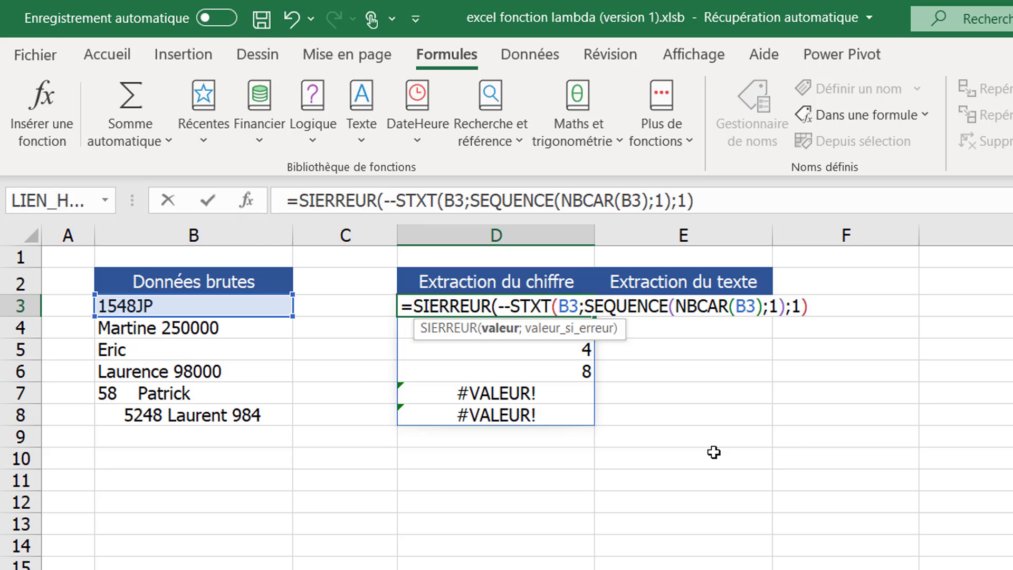
{"action": "left_click", "coordinate": [812, 306]}
{"action": "type", "text": ";"}
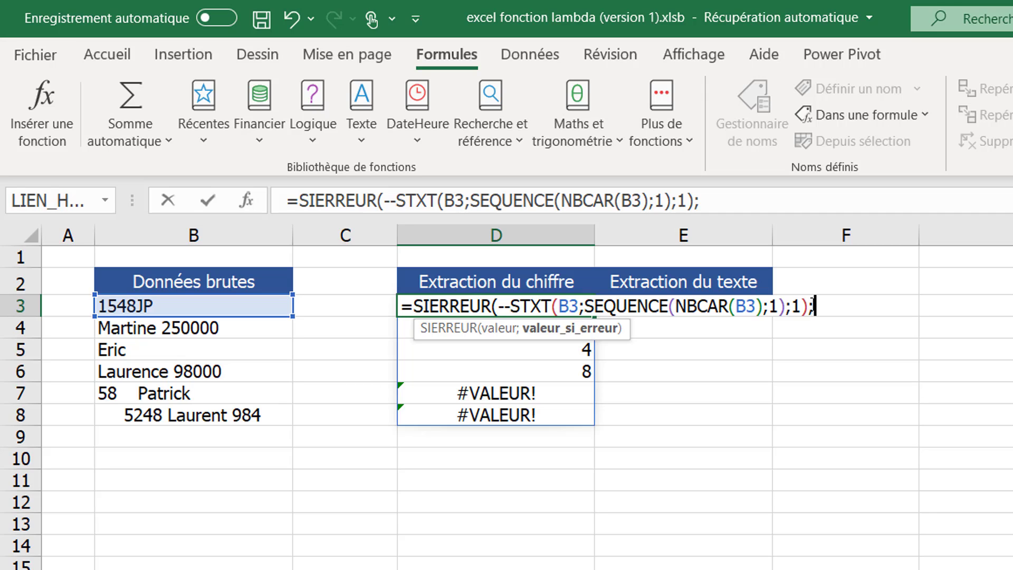
{"action": "type", "text": "\""}
{"action": "key", "text": "BackSpace"}
{"action": "type", "text": "\")"}
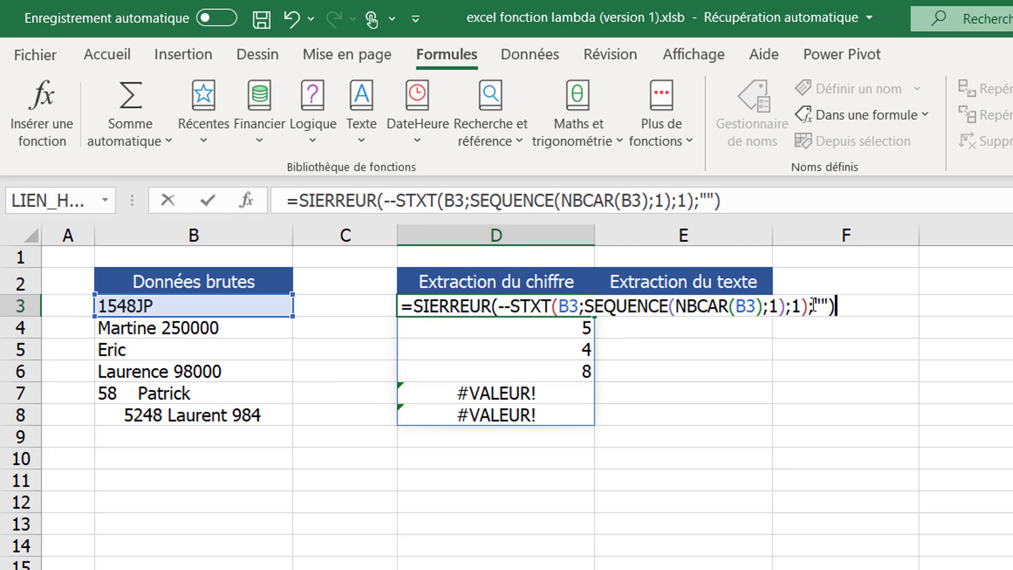
{"action": "key", "text": "ctrl+Return"}
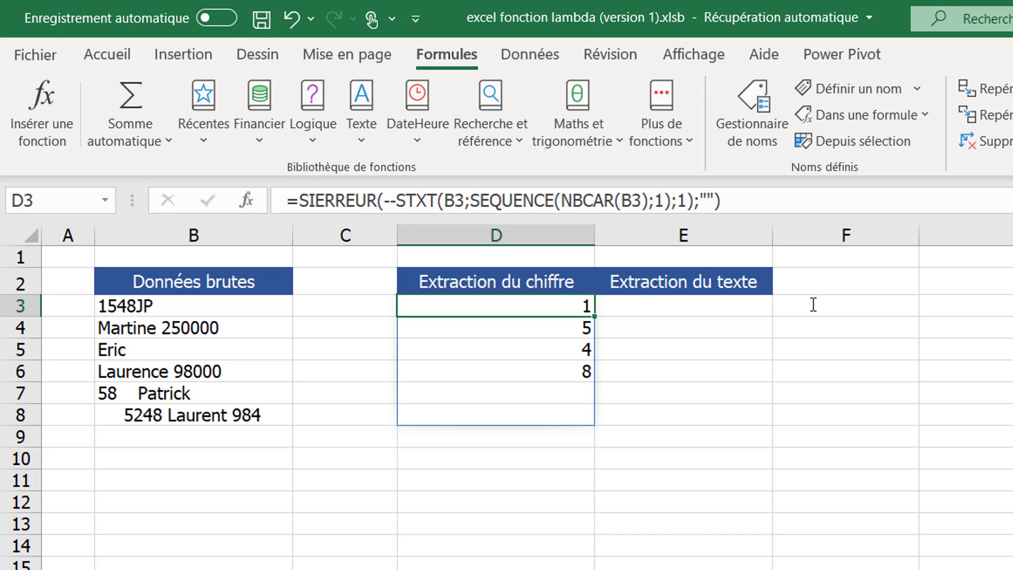
- Join the D3 digits with CONCAT, using =CONCAT(SIERREUR(--STXT(B3;SEQUENCE(NBCAR(B3);1);1);"")), and fill the formula down to D8
{"action": "key", "text": "F2"}
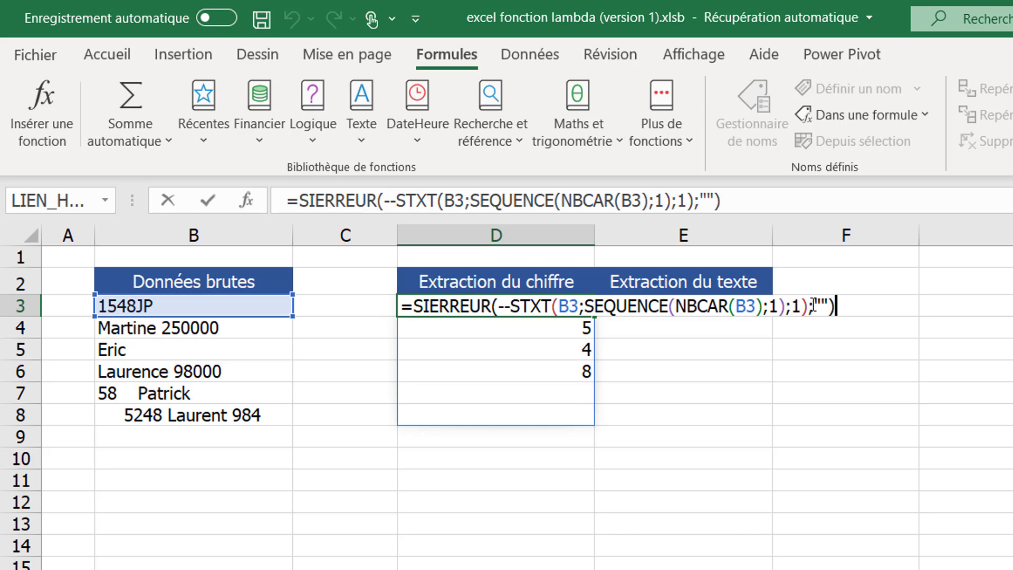
{"action": "key", "text": "Left"}
{"action": "key", "text": "Left"}
{"action": "key", "text": "Left"}
{"action": "key", "text": "Left"}
{"action": "key", "text": "Left"}
{"action": "key", "text": "Left"}
{"action": "key", "text": "Left"}
{"action": "key", "text": "Left"}
{"action": "key", "text": "Left"}
{"action": "key", "text": "Home"}
{"action": "key", "text": "Right"}
{"action": "type", "text": "conca"}
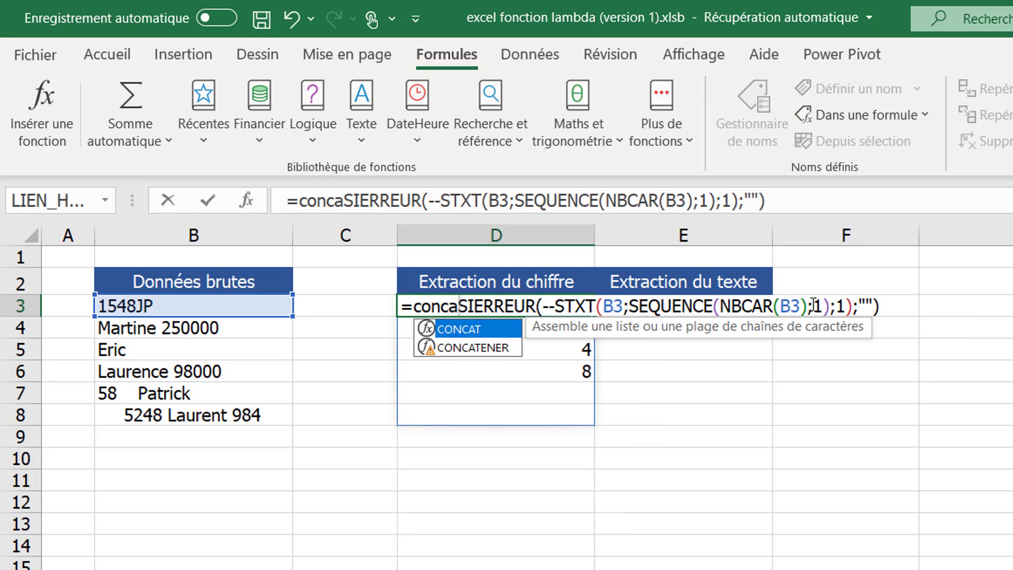
{"action": "key", "text": "Tab"}
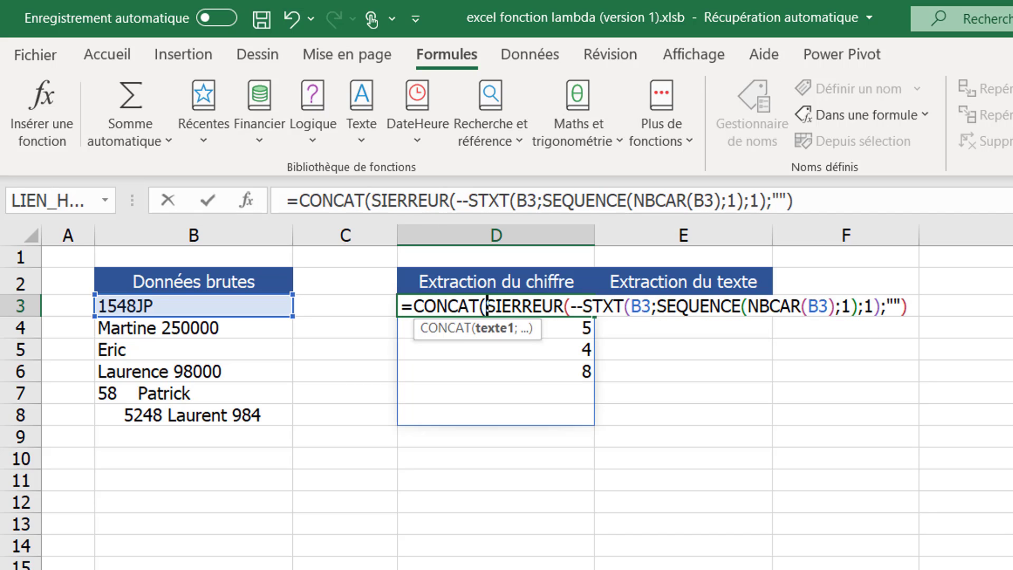
{"action": "left_click", "coordinate": [931, 306]}
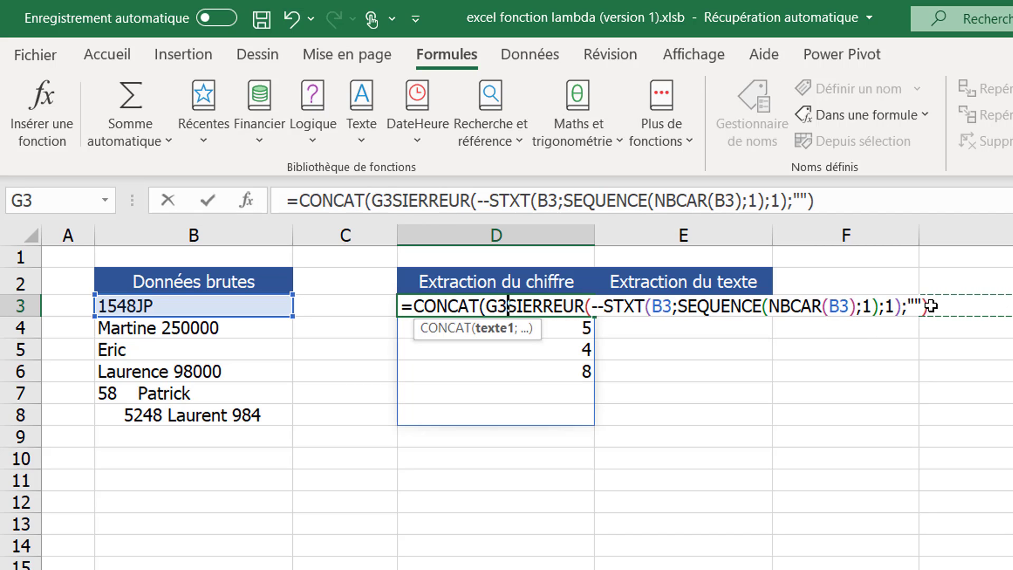
{"action": "key", "text": "BackSpace"}
{"action": "key", "text": "BackSpace"}
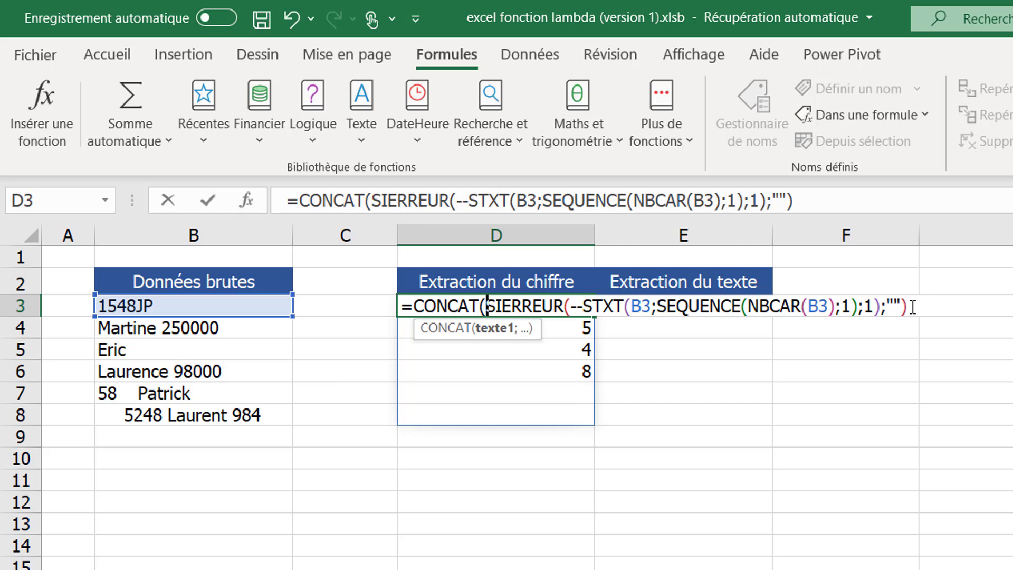
{"action": "type", "text": ")"}
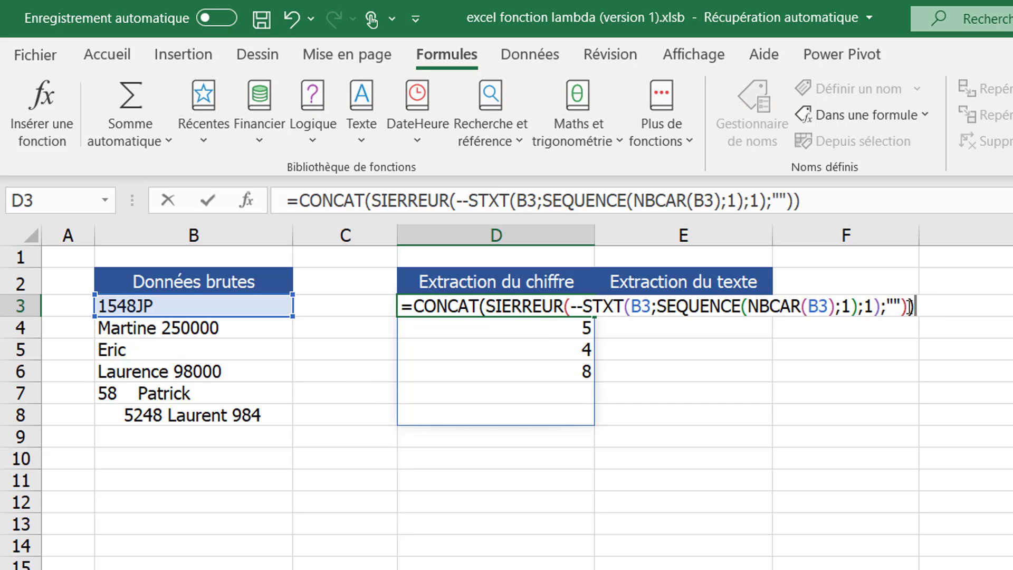
{"action": "key", "text": "ctrl+Return"}
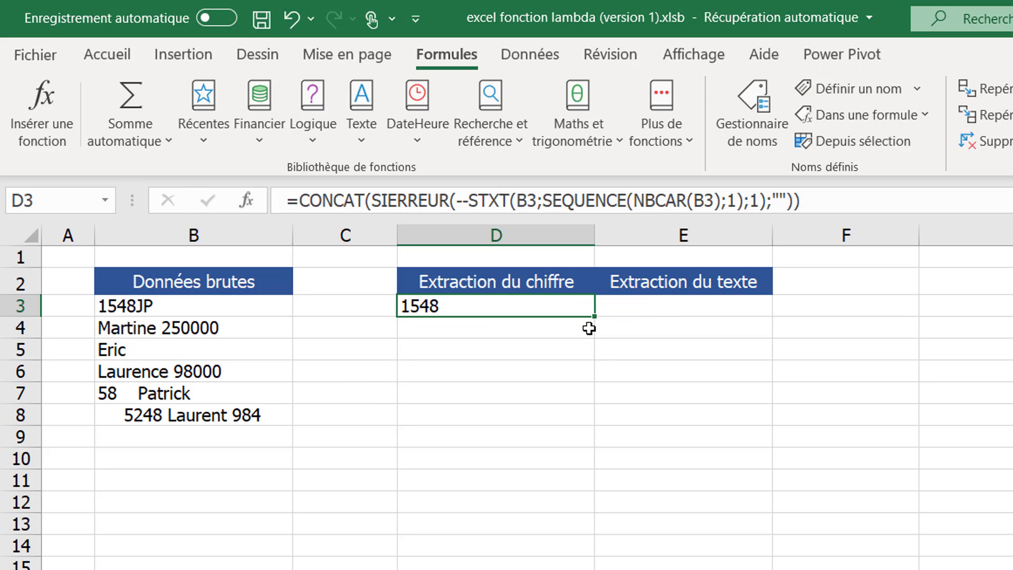
{"action": "left_click_drag", "start_coordinate": [594, 316], "coordinate": [583, 420]}
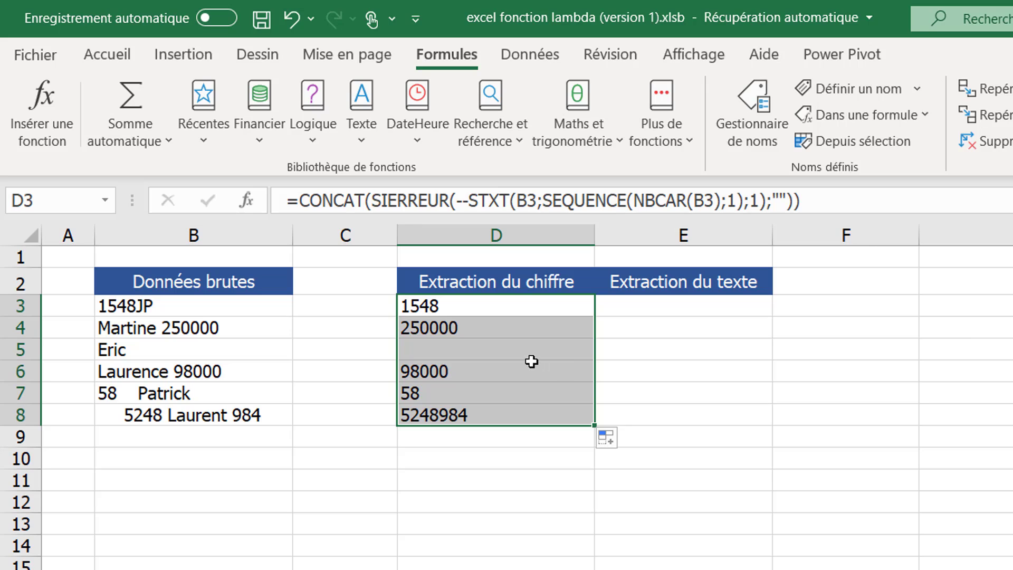
- Append the number 41 to the text-only raw data entry in B5
{"action": "left_click", "coordinate": [246, 351]}
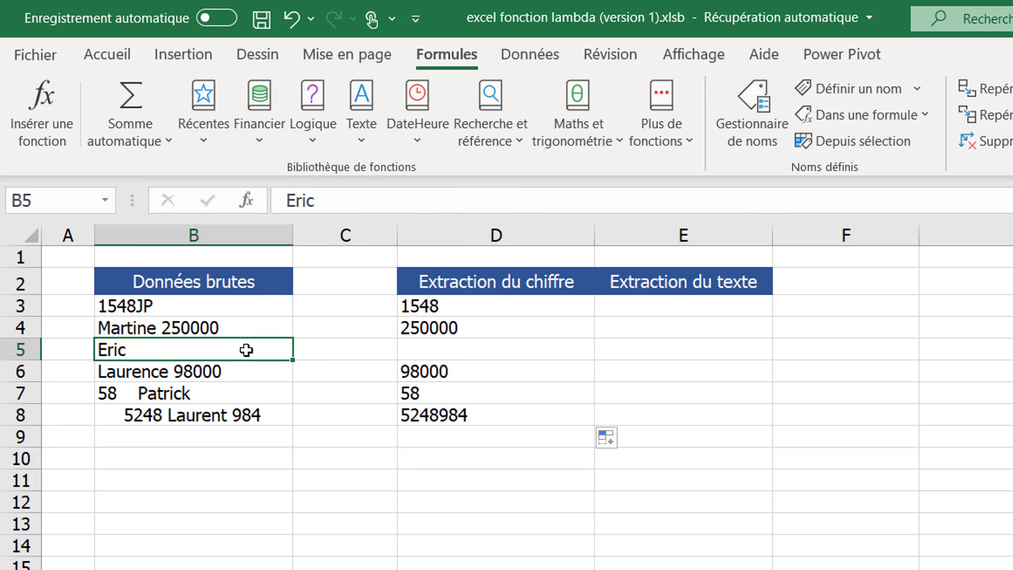
{"action": "left_click", "coordinate": [337, 201]}
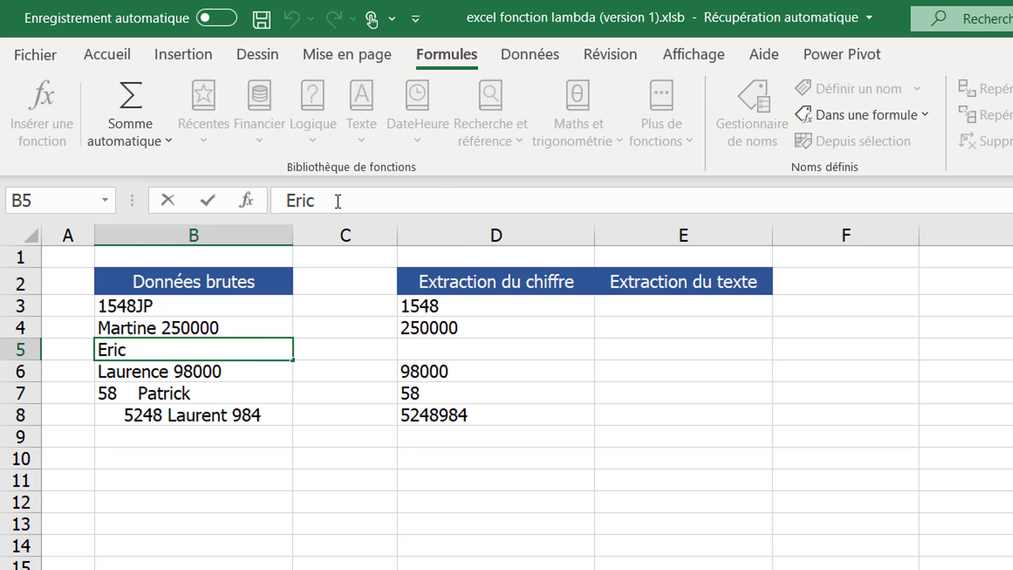
{"action": "type", "text": "41"}
{"action": "key", "text": "Return"}
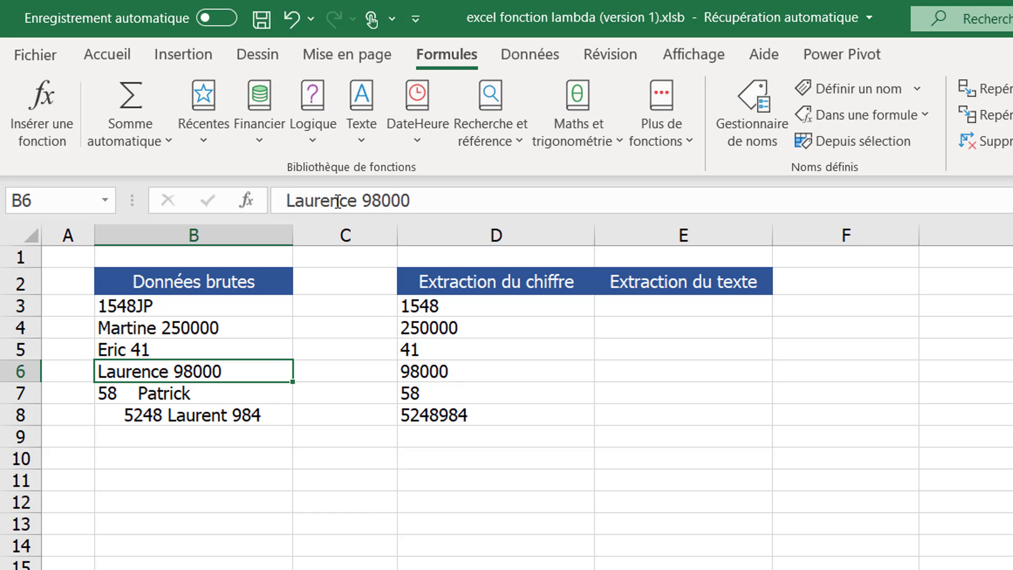
- Review the extracted digits and their formulas in the Extraction du chiffre column, checking how the values are aligned
{"action": "key", "text": "Right"}
{"action": "key", "text": "Right"}
{"action": "key", "text": "Up"}
{"action": "key", "text": "Up"}
{"action": "key", "text": "Up"}
{"action": "key", "text": "Down"}
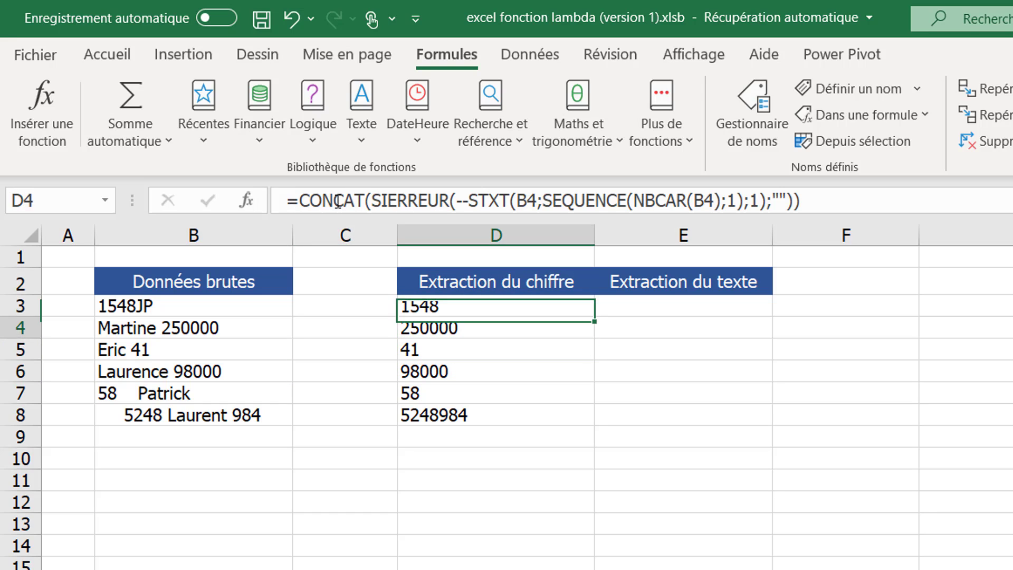
{"action": "key", "text": "Down"}
{"action": "key", "text": "Down"}
{"action": "key", "text": "Down"}
{"action": "key", "text": "Up"}
{"action": "key", "text": "Up"}
{"action": "key", "text": "Up"}
{"action": "key", "text": "Up"}
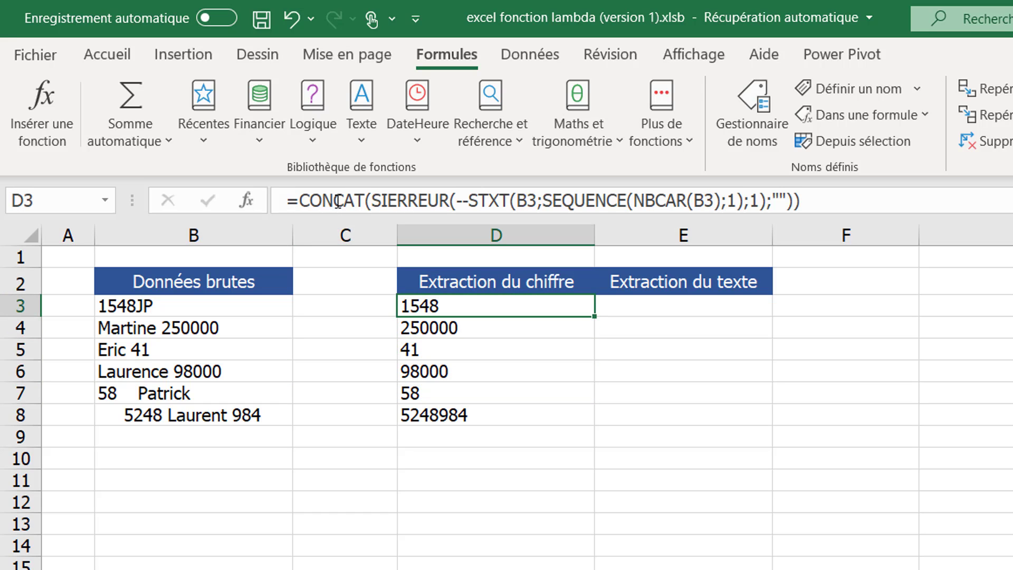
- Enter 4587 in D14 to compare its alignment with the extracted values, and undo the entry
{"action": "key", "text": "Down"}
{"action": "key", "text": "Down"}
{"action": "key", "text": "Down"}
{"action": "key", "text": "Down"}
{"action": "key", "text": "Down"}
{"action": "key", "text": "Down"}
{"action": "key", "text": "Down"}
{"action": "key", "text": "Down"}
{"action": "key", "text": "Down"}
{"action": "key", "text": "Down"}
{"action": "key", "text": "Down"}
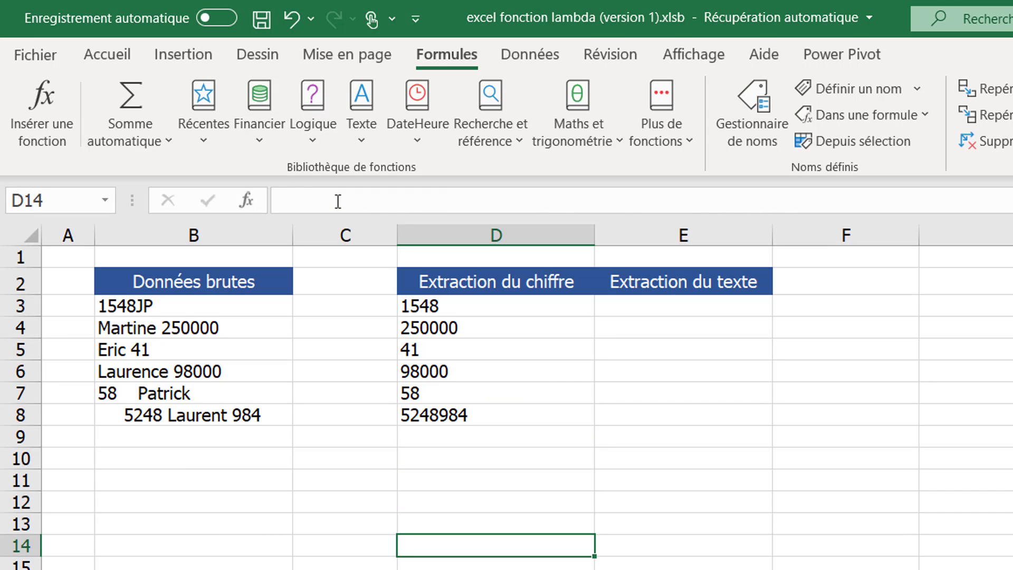
{"action": "type", "text": "4587"}
{"action": "key", "text": "Return"}
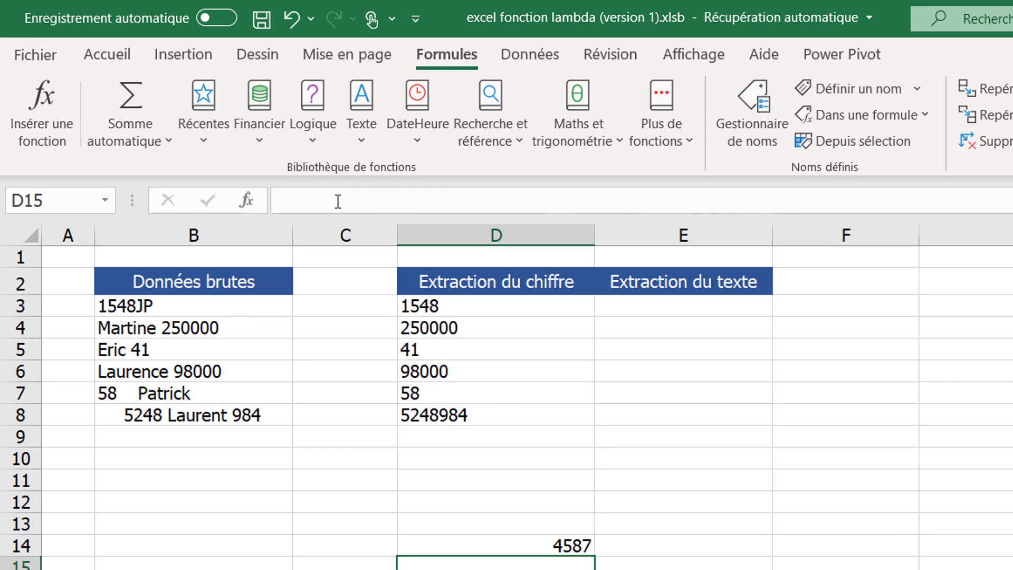
{"action": "key", "text": "Up"}
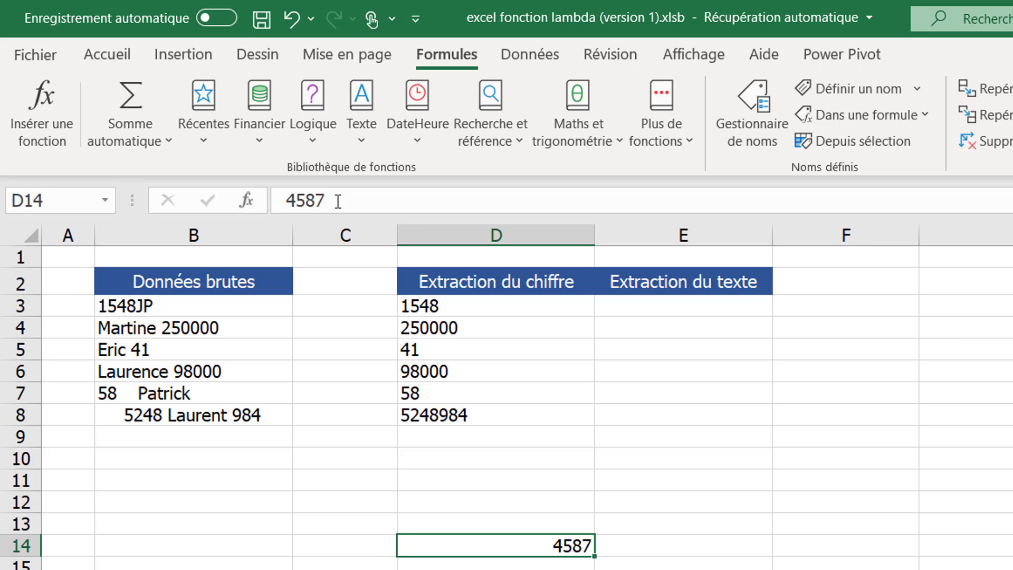
{"action": "key", "text": "ctrl+z"}
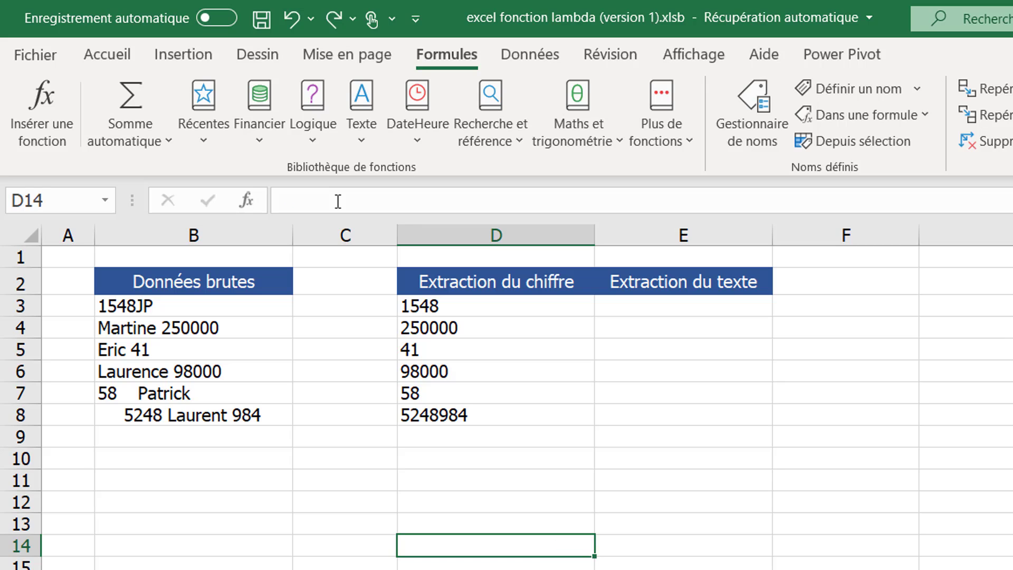
- Wrap the D3 formula in CNUM to return a true number, giving =CNUM(CONCAT(SIERREUR(--STXT(B3;SEQUENCE(NBCAR(B3);1);1);"")))
{"action": "left_click", "coordinate": [515, 309]}
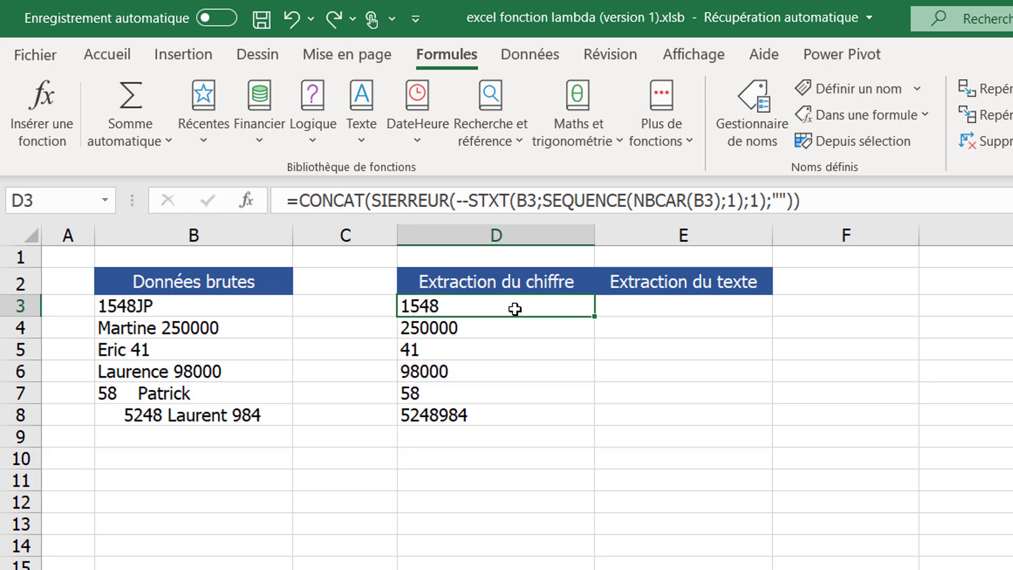
{"action": "key", "text": "F2"}
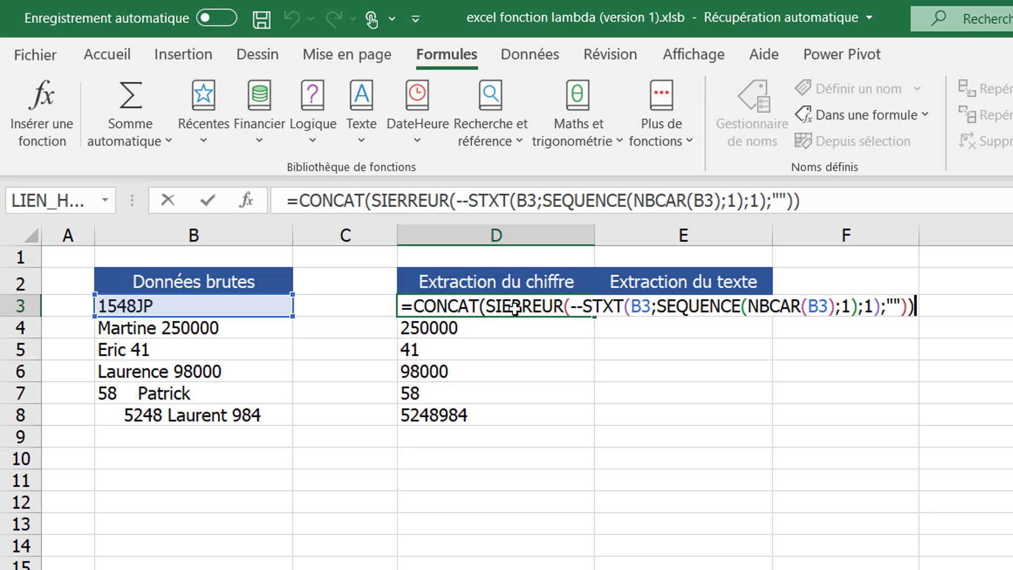
{"action": "key", "text": "Left"}
{"action": "key", "text": "Left"}
{"action": "key", "text": "Left"}
{"action": "key", "text": "Left"}
{"action": "key", "text": "Left"}
{"action": "key", "text": "Left"}
{"action": "key", "text": "Left"}
{"action": "key", "text": "Left"}
{"action": "key", "text": "Left"}
{"action": "key", "text": "Left"}
{"action": "key", "text": "Left"}
{"action": "key", "text": "Left"}
{"action": "key", "text": "Left"}
{"action": "key", "text": "Left"}
{"action": "key", "text": "Left"}
{"action": "key", "text": "Left"}
{"action": "key", "text": "Left"}
{"action": "key", "text": "Left"}
{"action": "key", "text": "Left"}
{"action": "key", "text": "Left"}
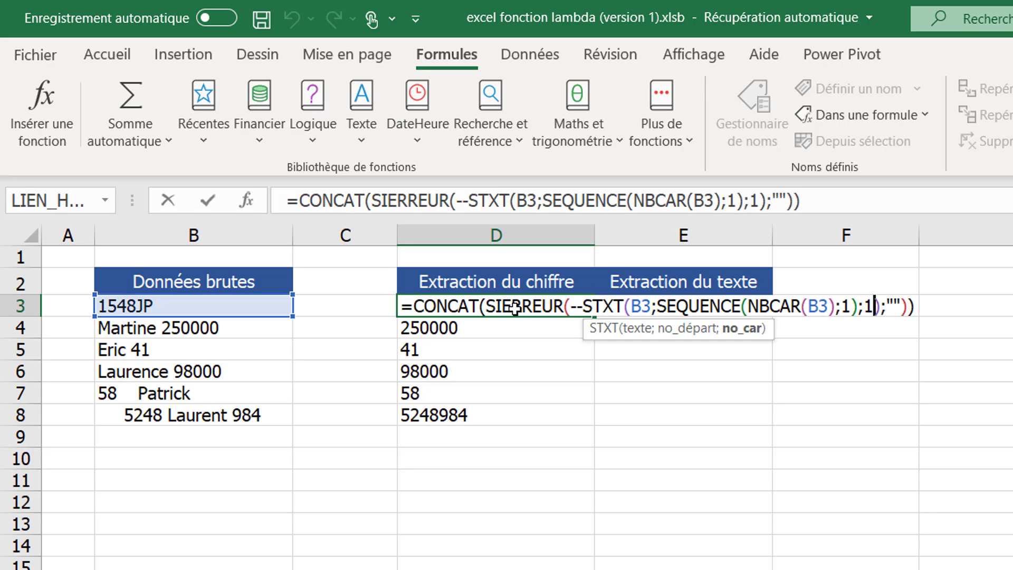
{"action": "key", "text": "Home"}
{"action": "key", "text": "Right"}
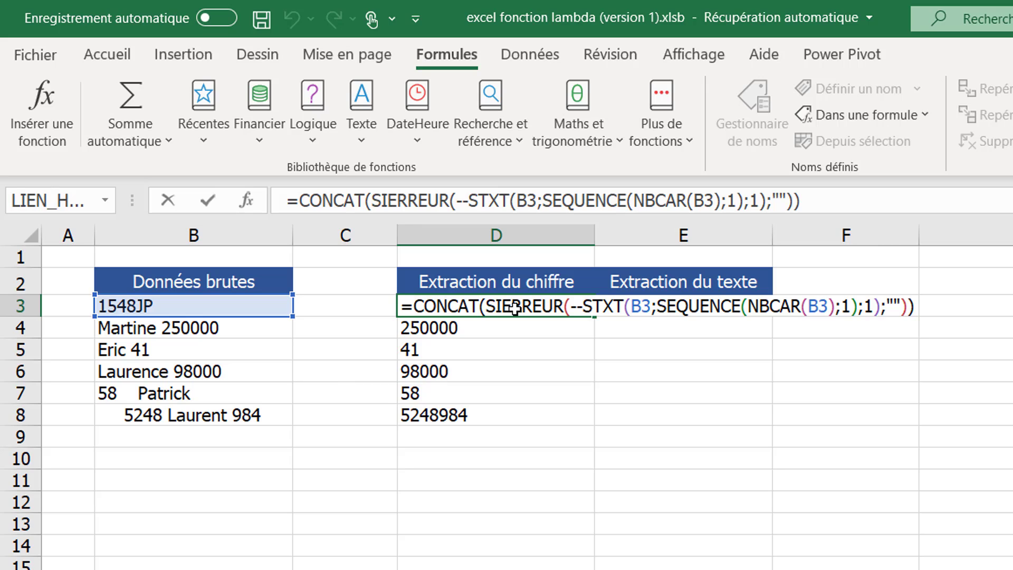
{"action": "type", "text": "cnu"}
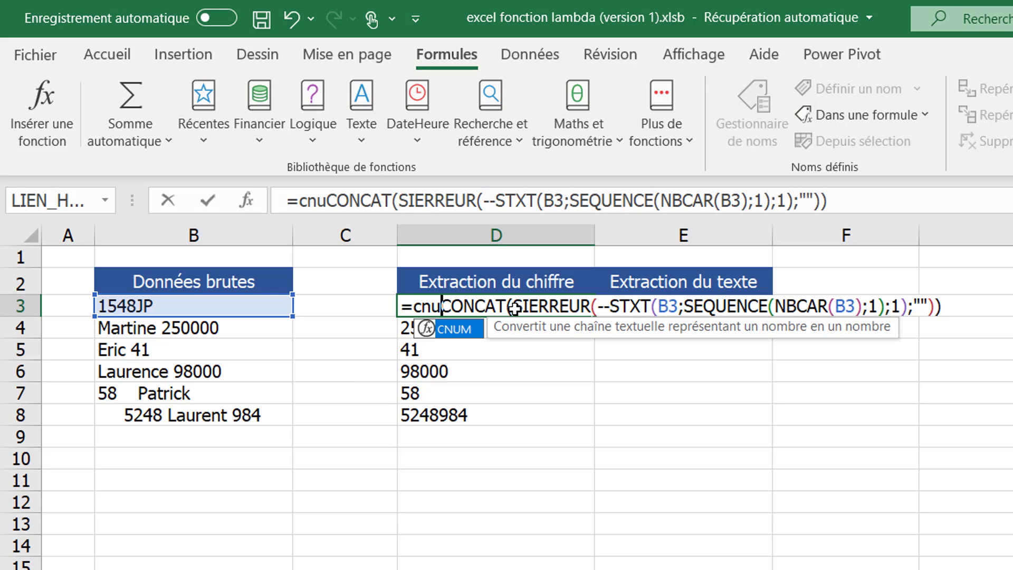
{"action": "key", "text": "Tab"}
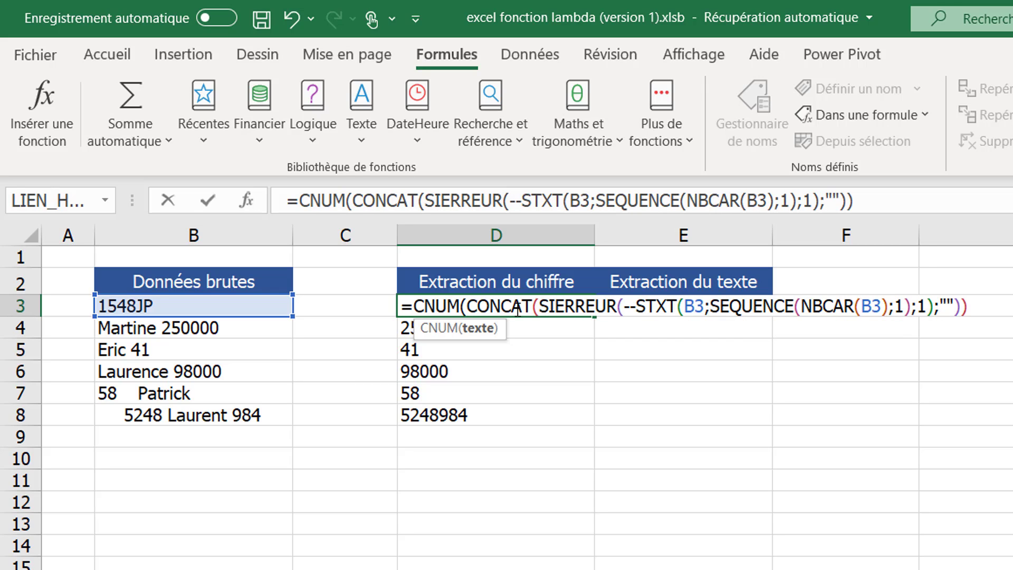
{"action": "left_click", "coordinate": [975, 306]}
{"action": "type", "text": ")"}
{"action": "key", "text": "ctrl+Return"}
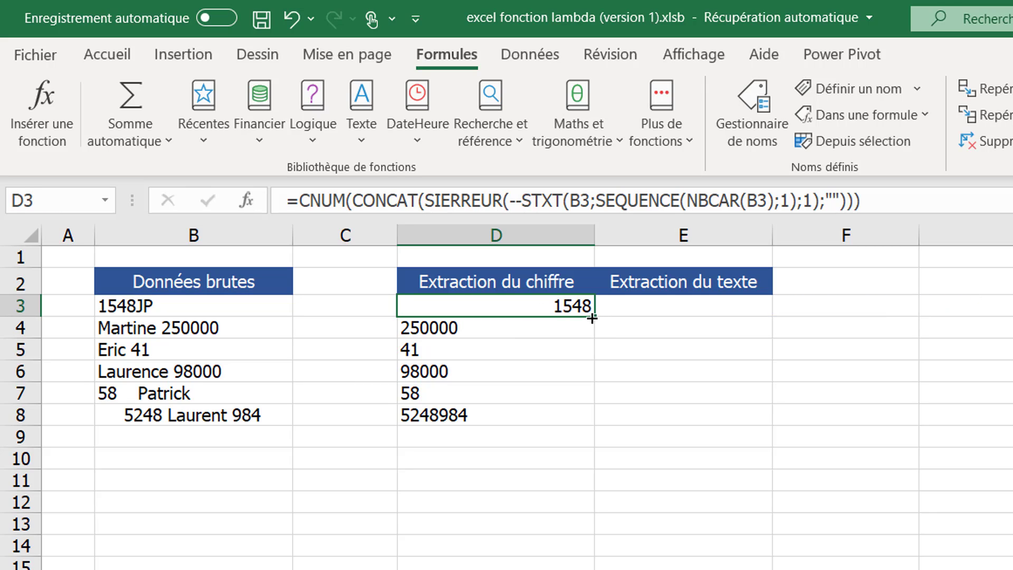
- Fill the CNUM formula from D3 down to D8, and remove the number 41 from the raw data entry in B5
{"action": "left_click_drag", "start_coordinate": [592, 319], "coordinate": [581, 420]}
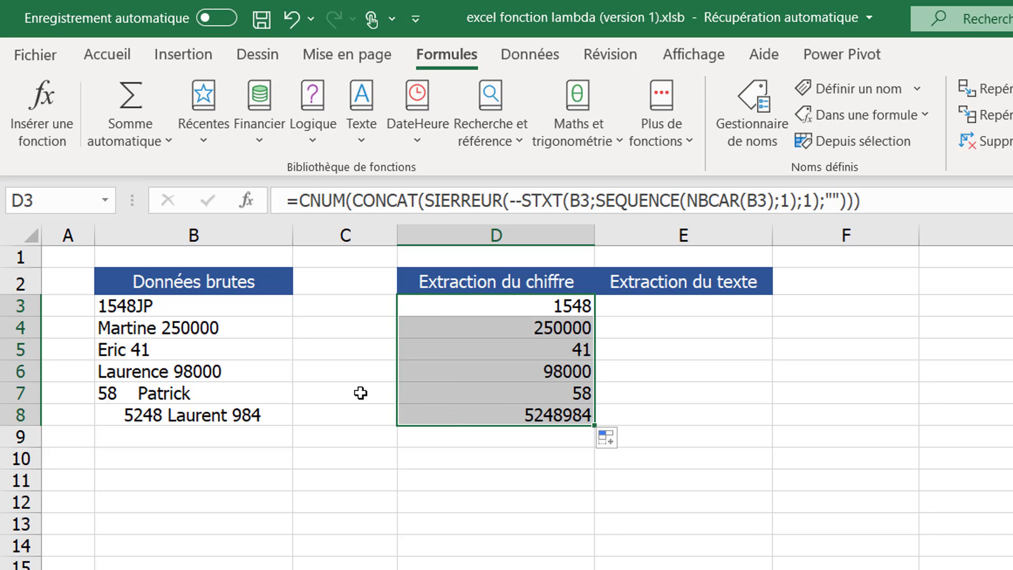
{"action": "left_click", "coordinate": [211, 346]}
{"action": "left_click", "coordinate": [351, 202]}
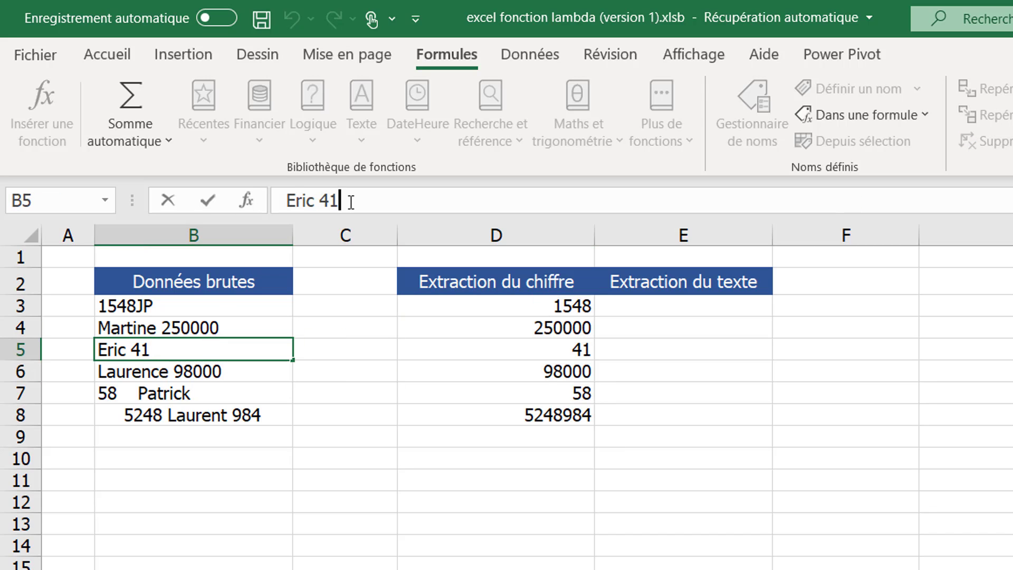
{"action": "key", "text": "BackSpace"}
{"action": "key", "text": "BackSpace"}
{"action": "key", "text": "BackSpace"}
{"action": "key", "text": "Return"}
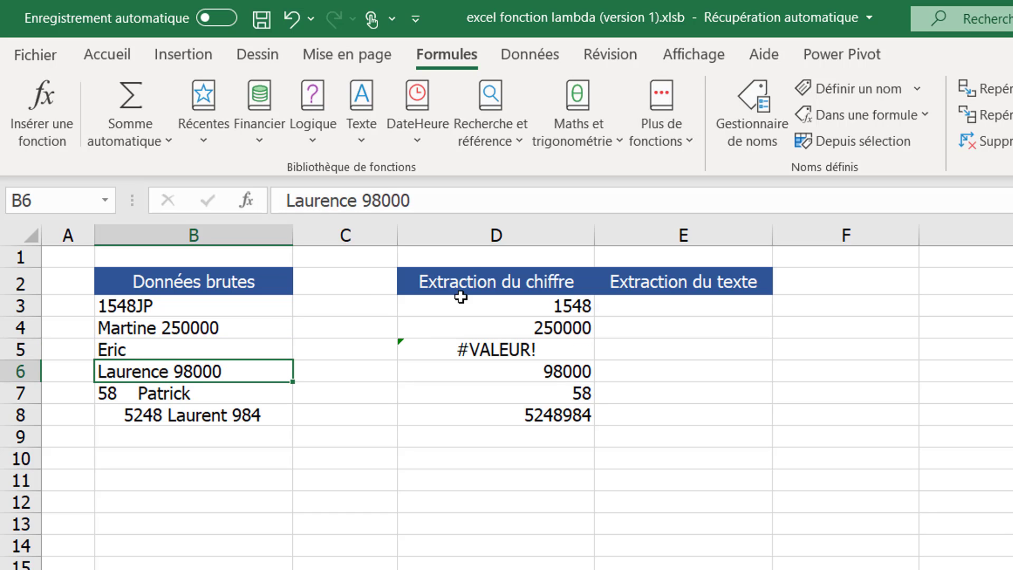
- Wrap the D3 formula in SIERREUR with an empty-text fallback, giving =SIERREUR(CNUM(CONCAT(SIERREUR(--STXT(B3;SEQUENCE(NBCAR(B3);1);1);"")));"")
{"action": "left_click", "coordinate": [480, 308]}
{"action": "double_click", "coordinate": [480, 308]}
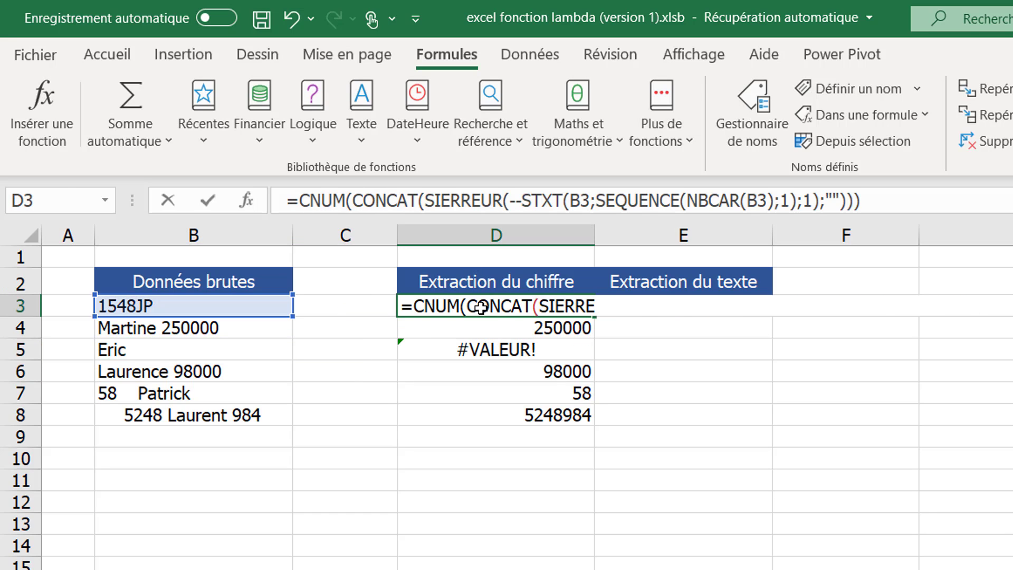
{"action": "left_click", "coordinate": [415, 306]}
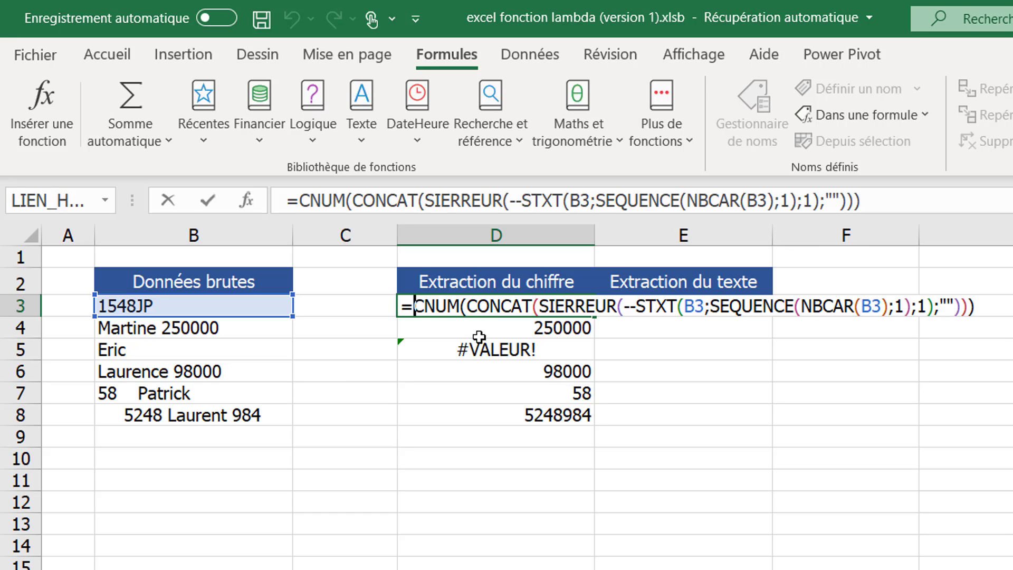
{"action": "type", "text": "sierr"}
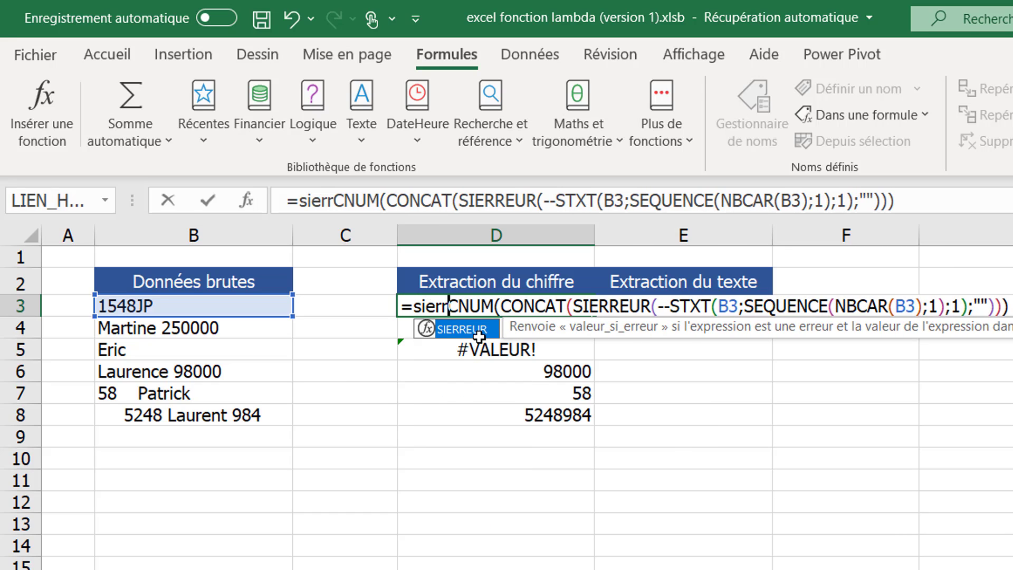
{"action": "key", "text": "Tab"}
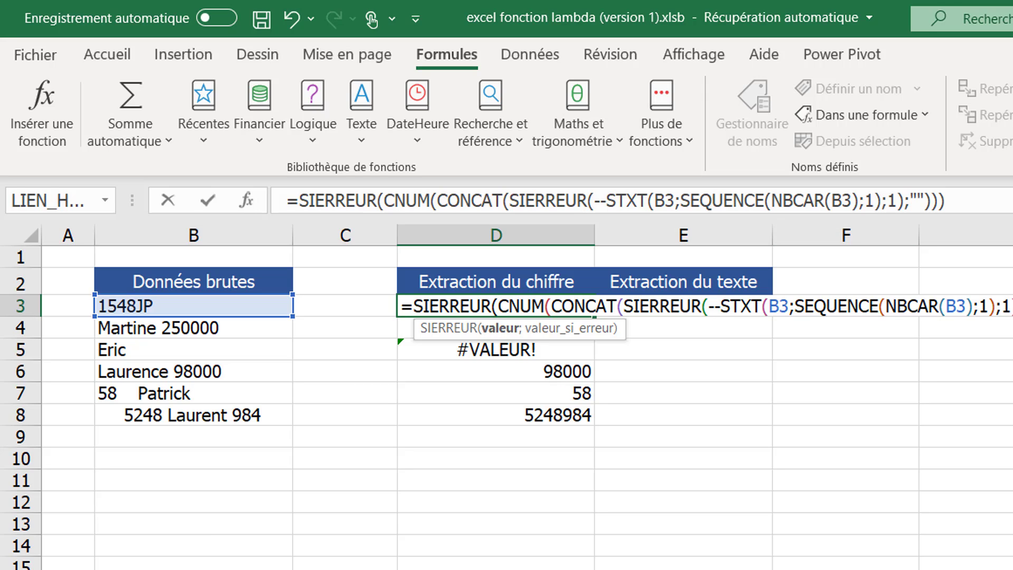
{"action": "type", "text": ";"}
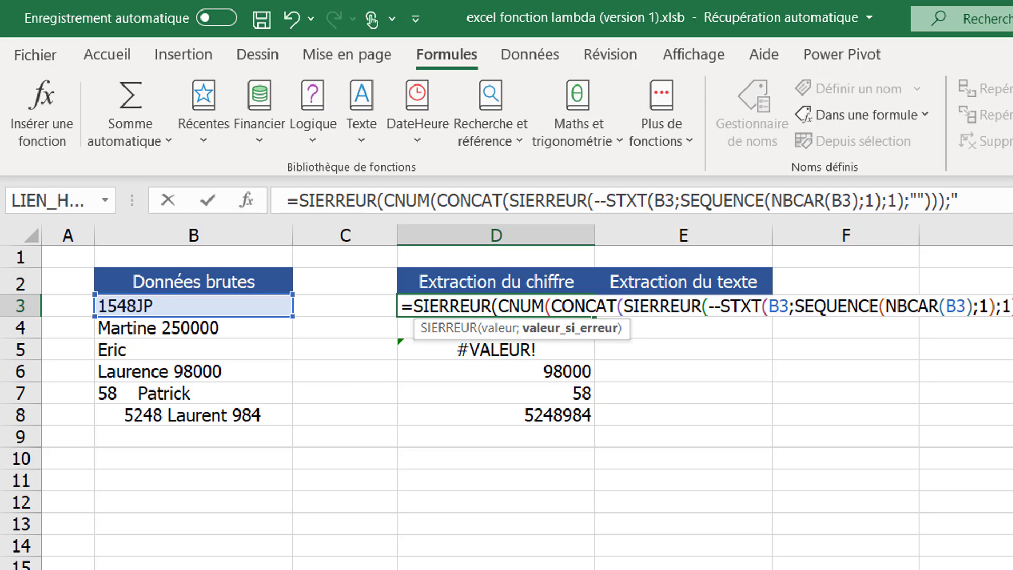
{"action": "type", "text": "\"\")"}
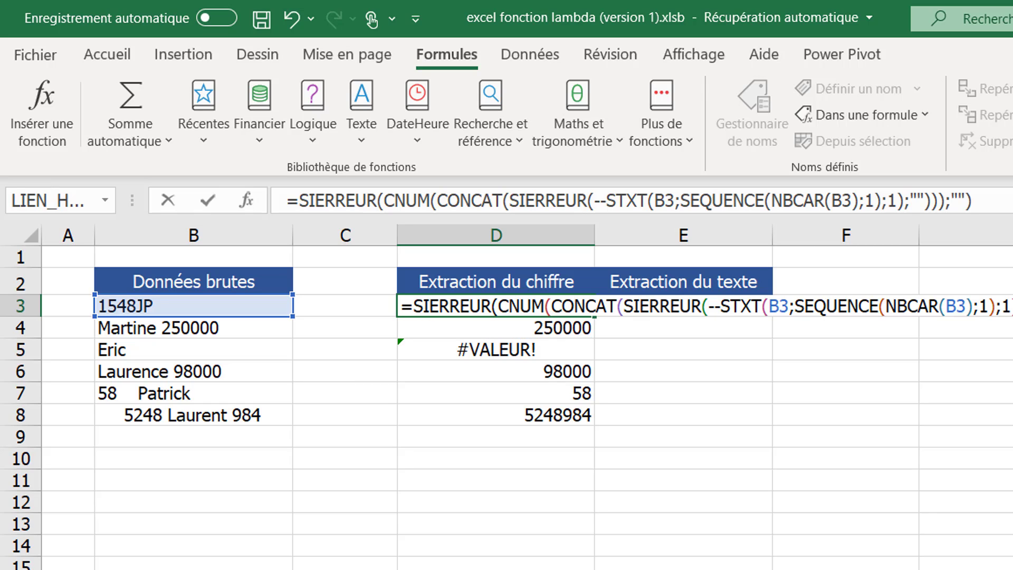
{"action": "key", "text": "Return"}
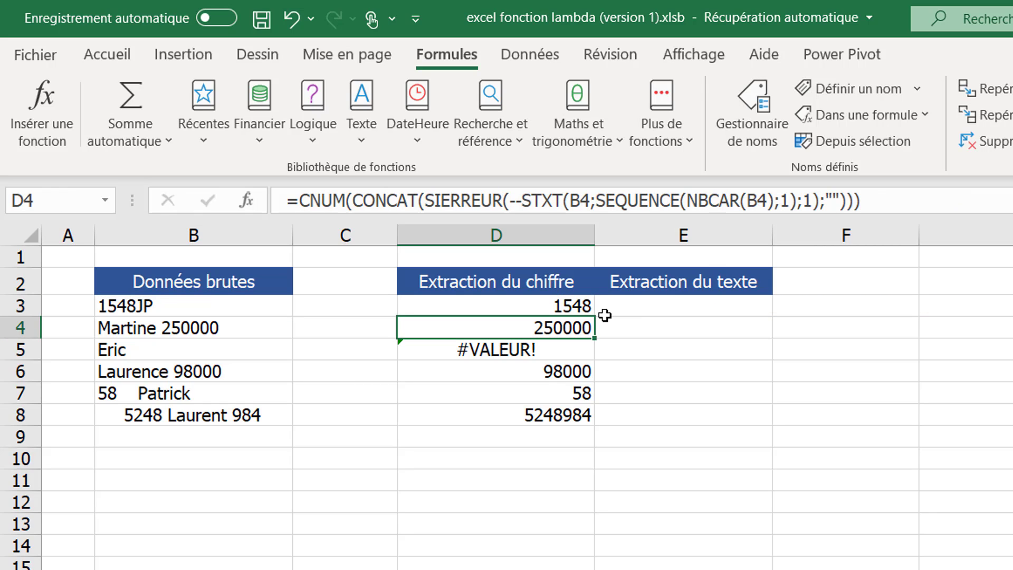
- Fill the error-handling formula from D3 down to D8 and check the result for the text-only row in D5
{"action": "left_click", "coordinate": [577, 305]}
{"action": "left_click_drag", "start_coordinate": [595, 317], "coordinate": [591, 425]}
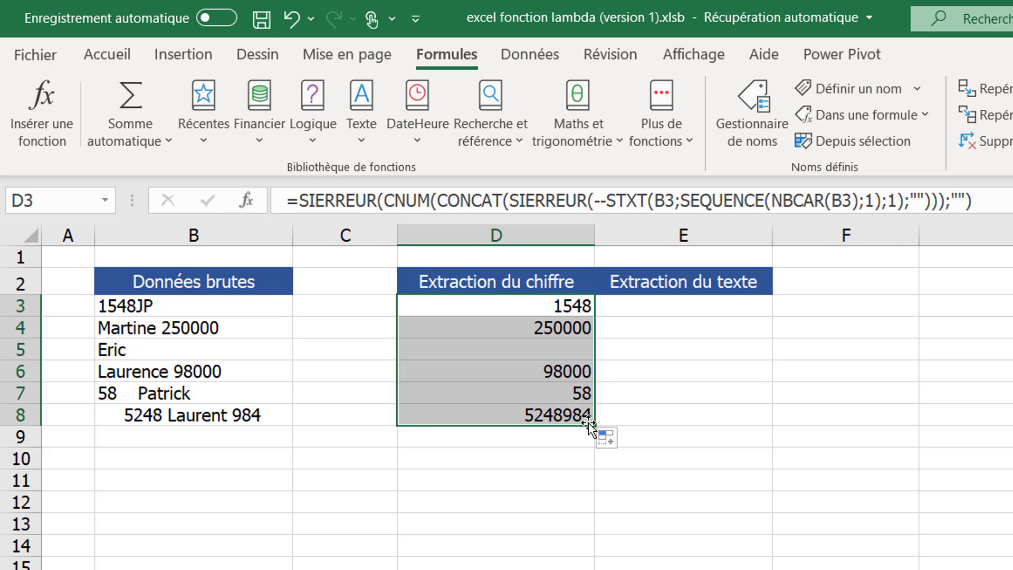
{"action": "left_click", "coordinate": [568, 347]}
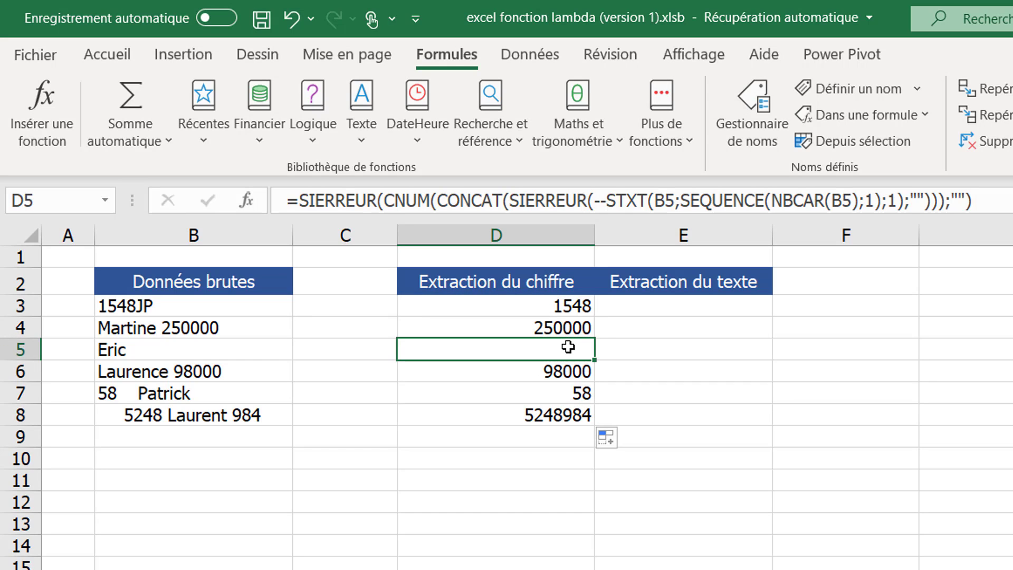
- Total the extracted numbers in D10 with =SOMME(D3:D9)
{"action": "left_click", "coordinate": [504, 454]}
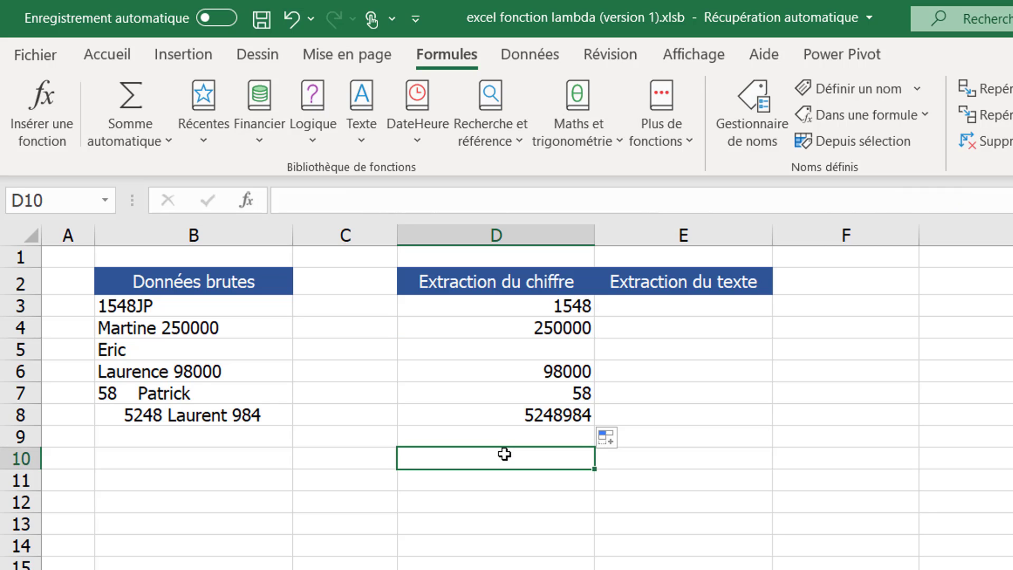
{"action": "key", "text": "alt+="}
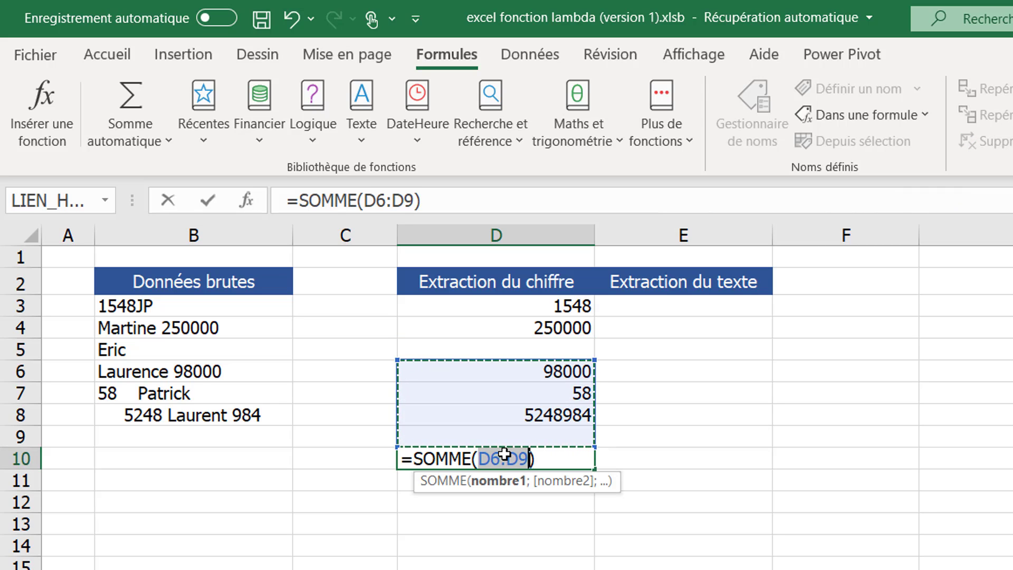
{"action": "left_click", "coordinate": [594, 355]}
{"action": "left_click_drag", "start_coordinate": [594, 356], "coordinate": [587, 302]}
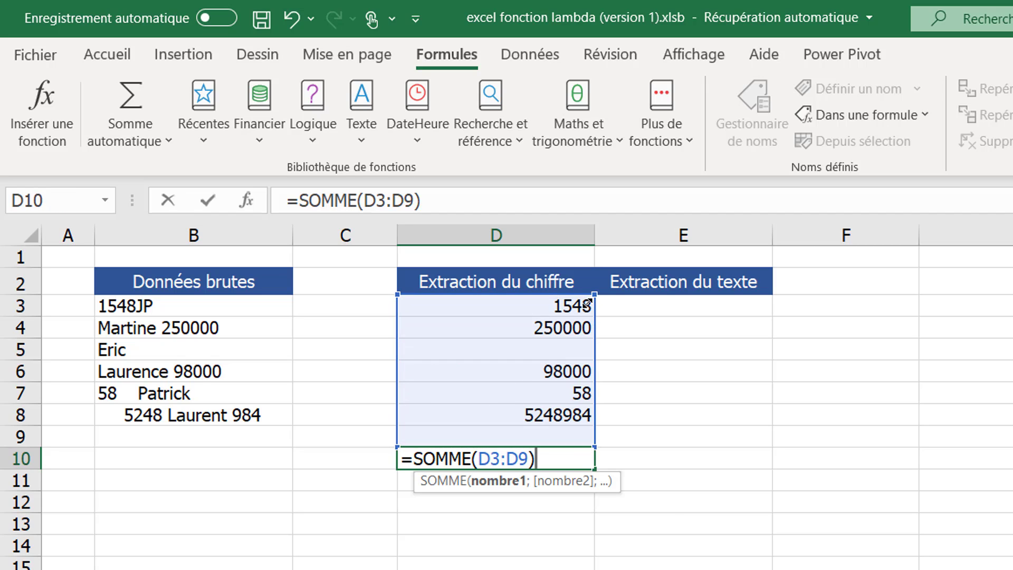
{"action": "key", "text": "Return"}
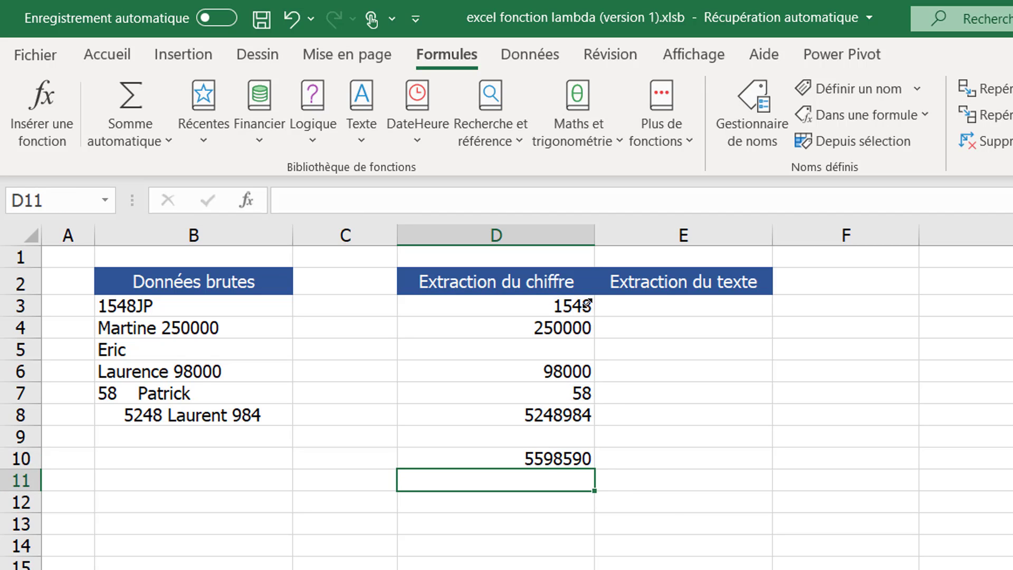
- Reuse the character-splitting part of the D3 formula in E3 as =STXT(B3;SEQUENCE(NBCAR(B3);1);1)
{"action": "left_click", "coordinate": [700, 305]}
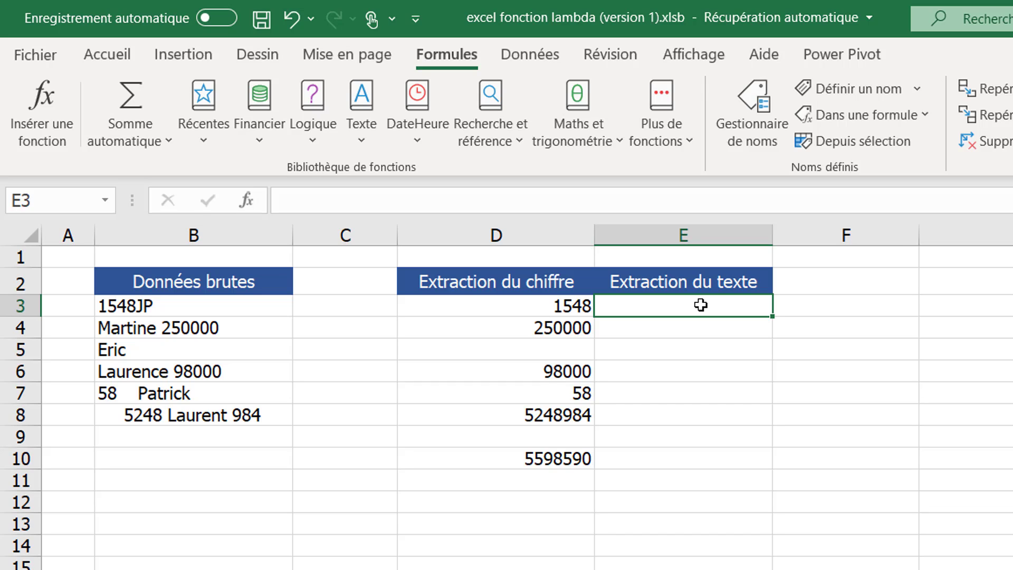
{"action": "key", "text": "Left"}
{"action": "key", "text": "F2"}
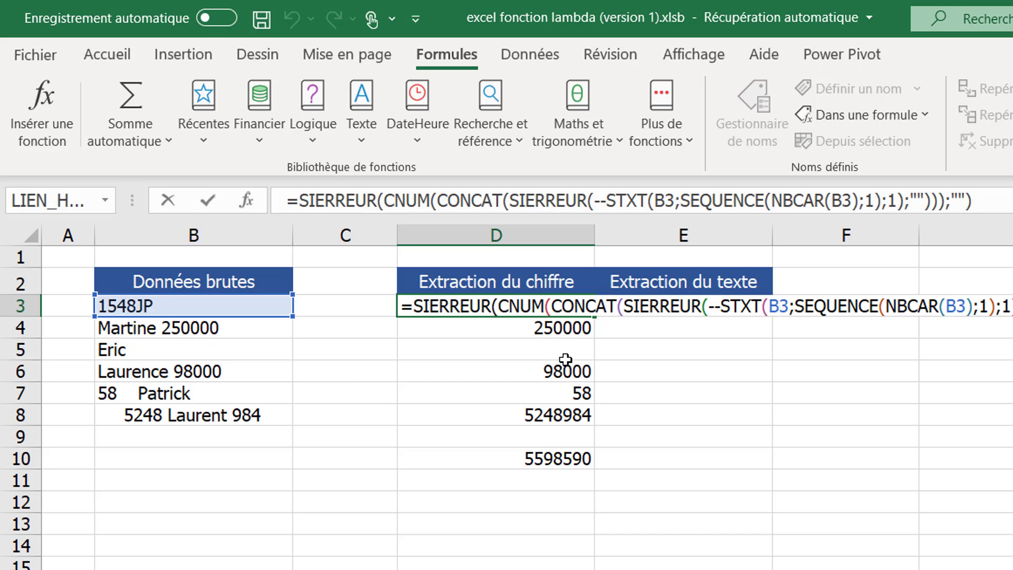
{"action": "left_click", "coordinate": [681, 327]}
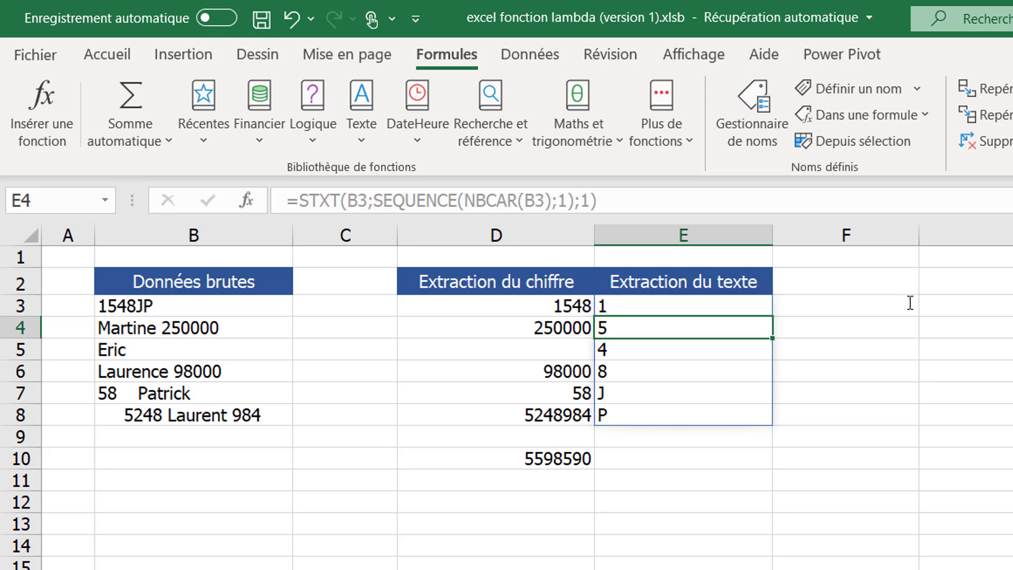
- Add a double minus before STXT in the E3 formula, giving =--STXT(B3;SEQUENCE(NBCAR(B3);1);1)
{"action": "key", "text": "Up"}
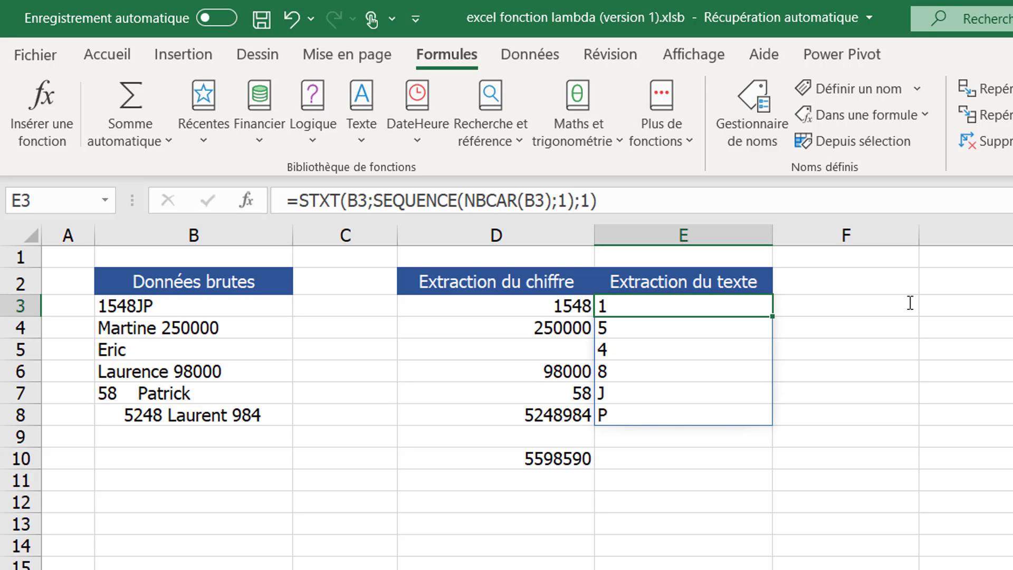
{"action": "key", "text": "F2"}
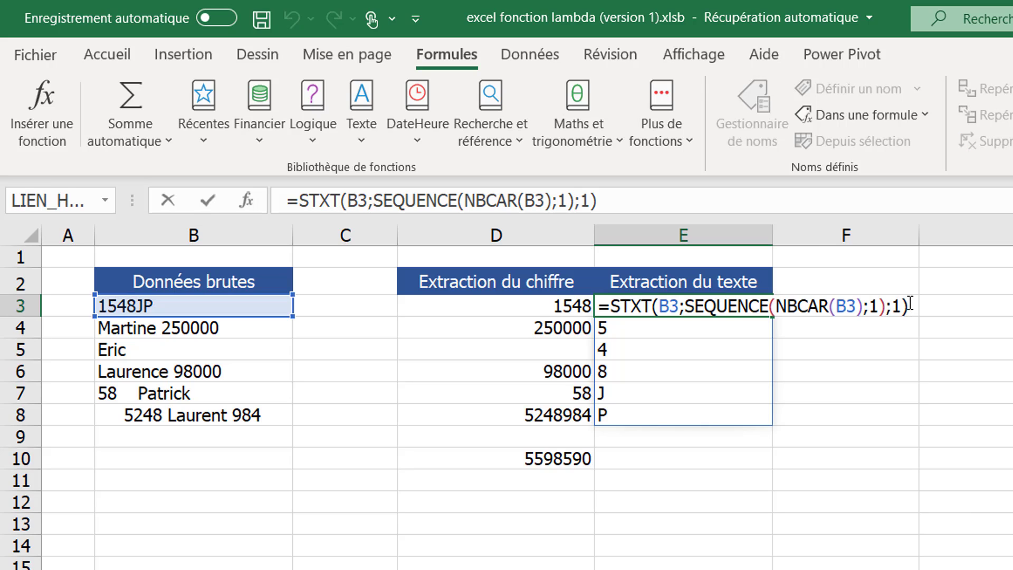
{"action": "key", "text": "Left"}
{"action": "key", "text": "Left"}
{"action": "key", "text": "Left"}
{"action": "key", "text": "Left"}
{"action": "key", "text": "Left"}
{"action": "key", "text": "Left"}
{"action": "key", "text": "Left"}
{"action": "key", "text": "Left"}
{"action": "key", "text": "Left"}
{"action": "key", "text": "Left"}
{"action": "key", "text": "Left"}
{"action": "key", "text": "Left"}
{"action": "key", "text": "Left"}
{"action": "key", "text": "Left"}
{"action": "key", "text": "Left"}
{"action": "key", "text": "Left"}
{"action": "key", "text": "Left"}
{"action": "key", "text": "Left"}
{"action": "key", "text": "Left"}
{"action": "key", "text": "Left"}
{"action": "key", "text": "Left"}
{"action": "key", "text": "Left"}
{"action": "key", "text": "Left"}
{"action": "key", "text": "Left"}
{"action": "type", "text": "--"}
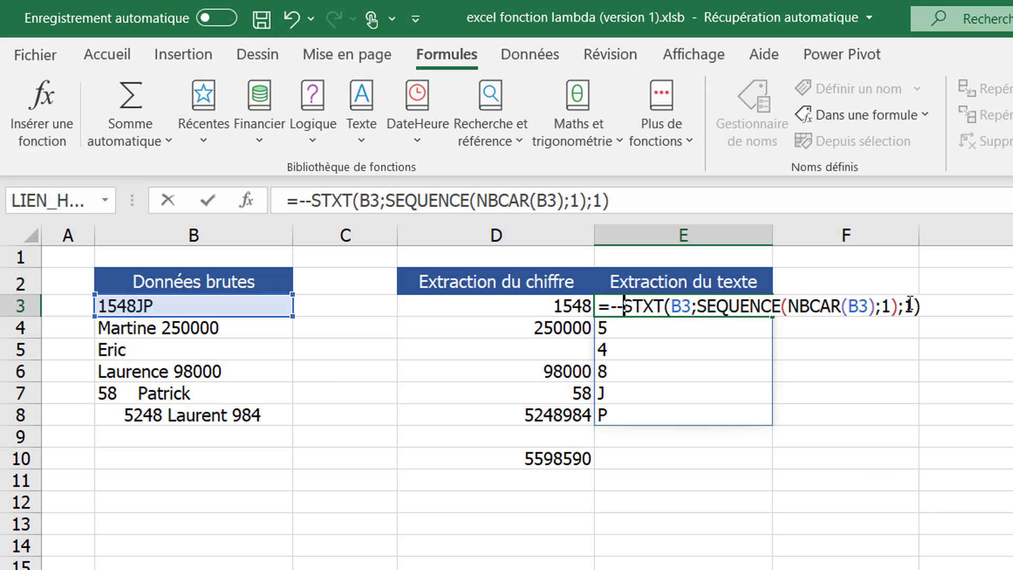
{"action": "key", "text": "Return"}
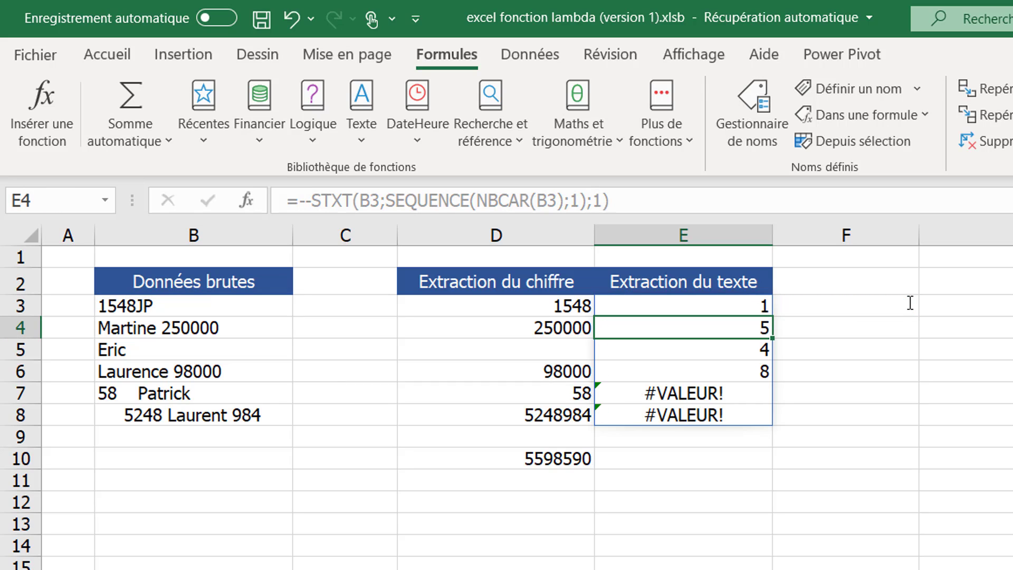
- Wrap the E3 formula in ESTERR to test each character, giving =ESTERR(--STXT(B3;SEQUENCE(NBCAR(B3);1);1))
{"action": "left_click", "coordinate": [749, 308]}
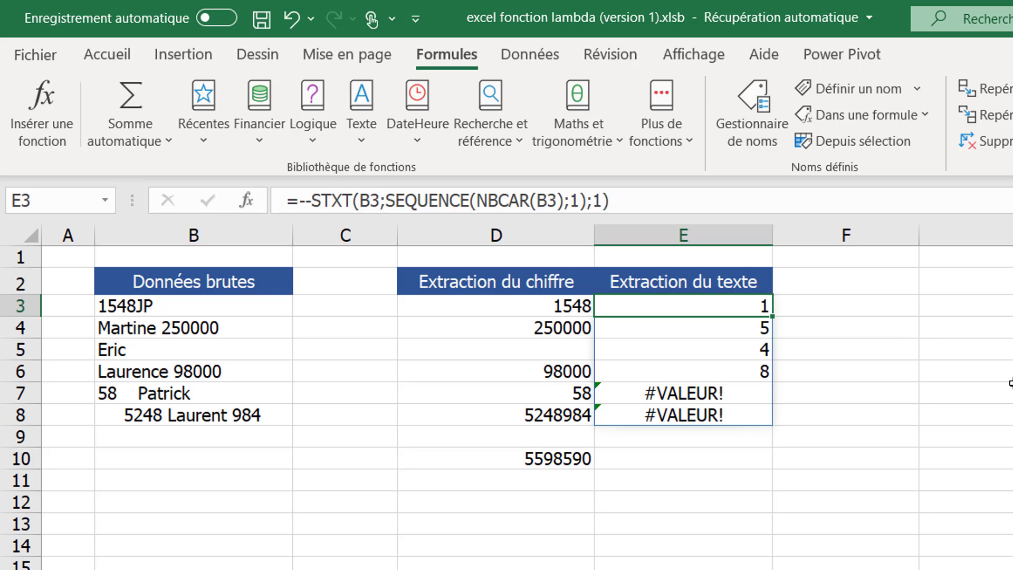
{"action": "key", "text": "F2"}
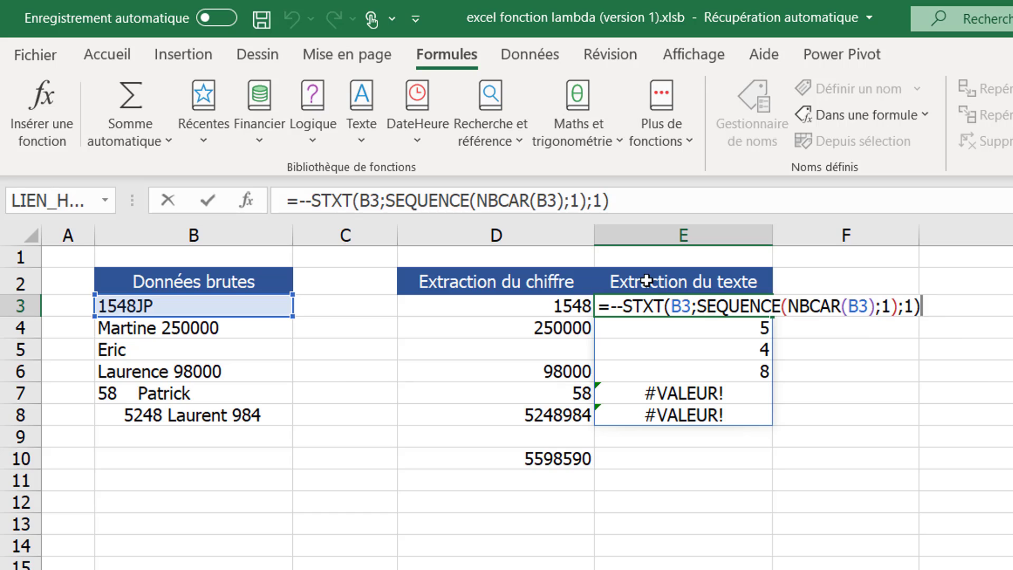
{"action": "left_click", "coordinate": [614, 306]}
{"action": "type", "text": "esterr"}
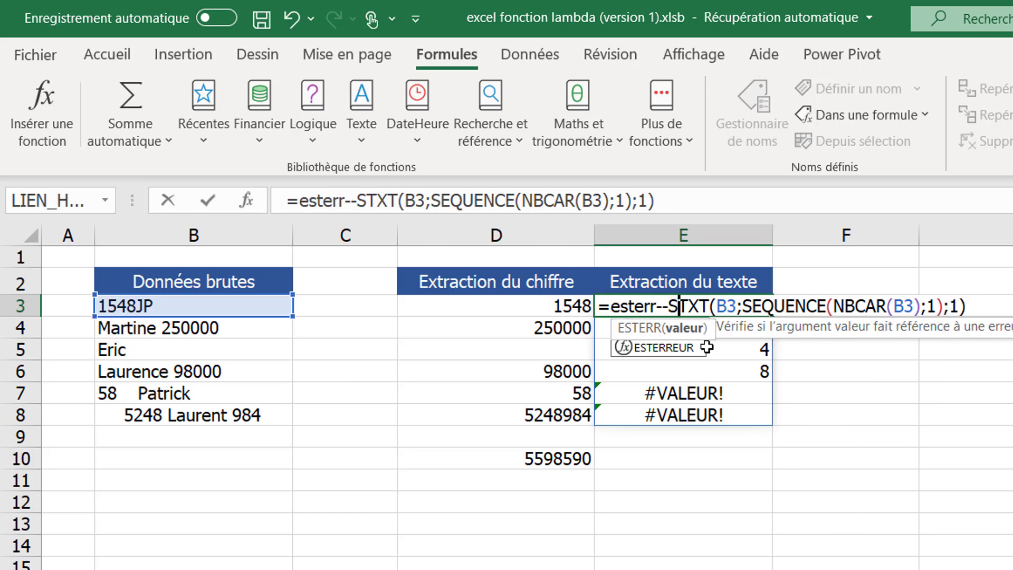
{"action": "key", "text": "Tab"}
{"action": "left_click", "coordinate": [1000, 305]}
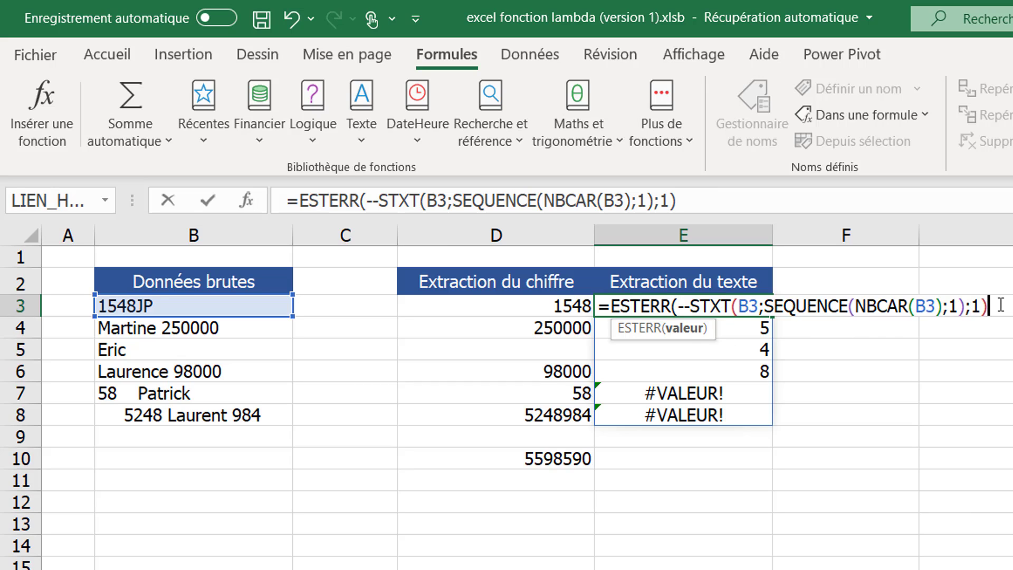
{"action": "type", "text": "="}
{"action": "key", "text": "BackSpace"}
{"action": "type", "text": ")"}
{"action": "key", "text": "Return"}
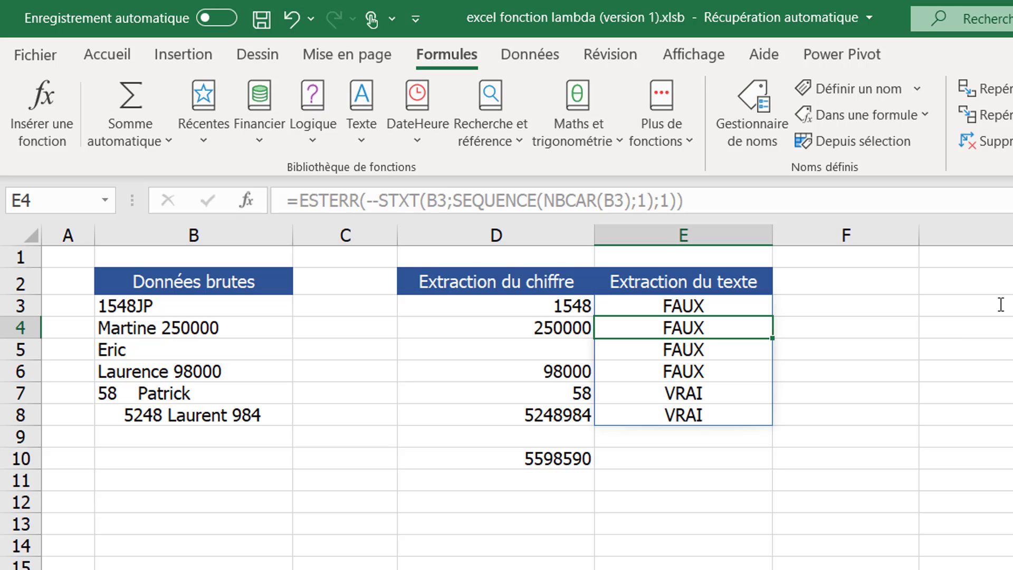
- Copy the STXT(B3;SEQUENCE(NBCAR(B3);1);1) portion of the E3 formula without changing the cell
{"action": "left_click", "coordinate": [713, 305]}
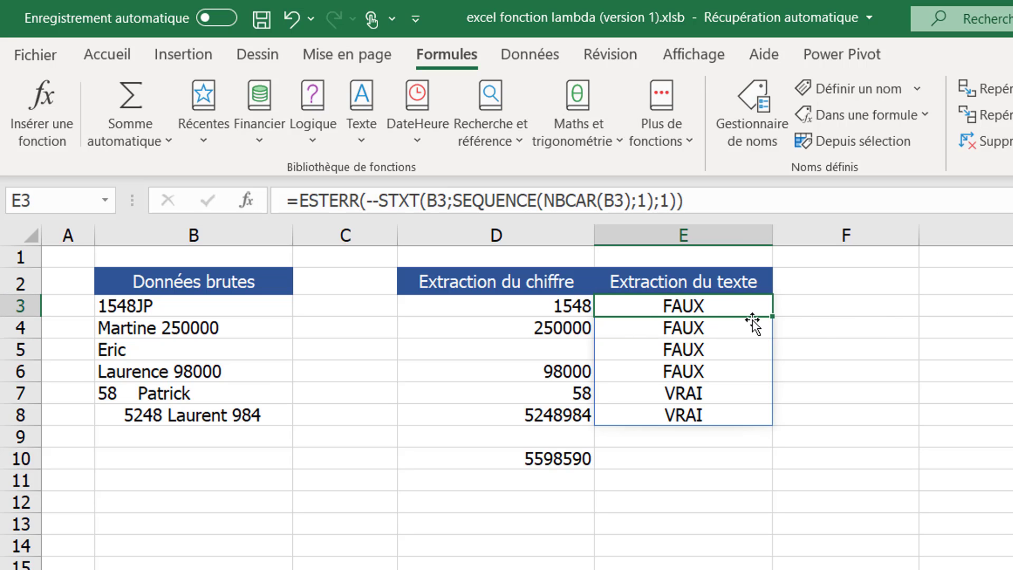
{"action": "key", "text": "F2"}
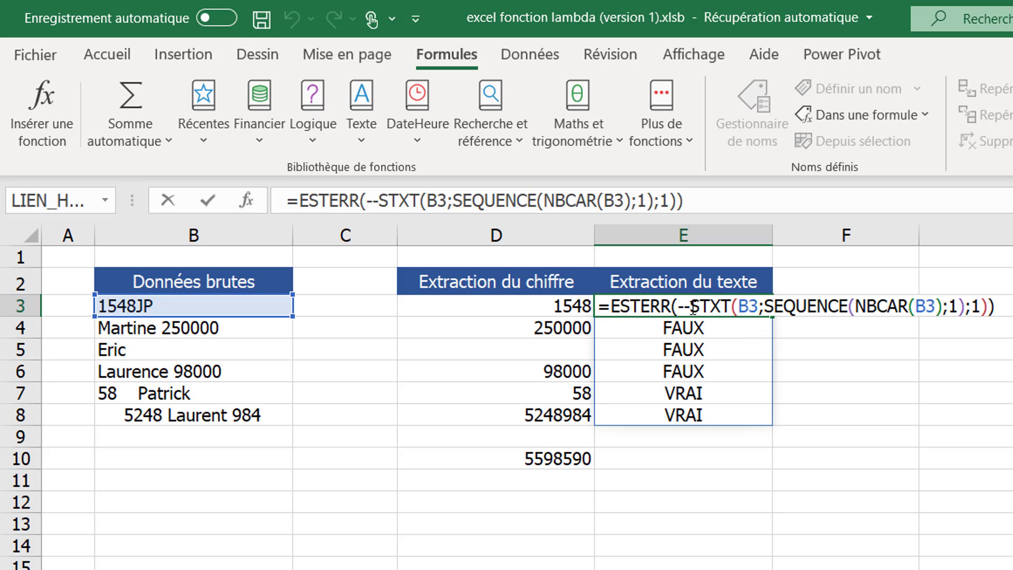
{"action": "left_click_drag", "start_coordinate": [692, 309], "coordinate": [990, 307]}
{"action": "key", "text": "ctrl+c"}
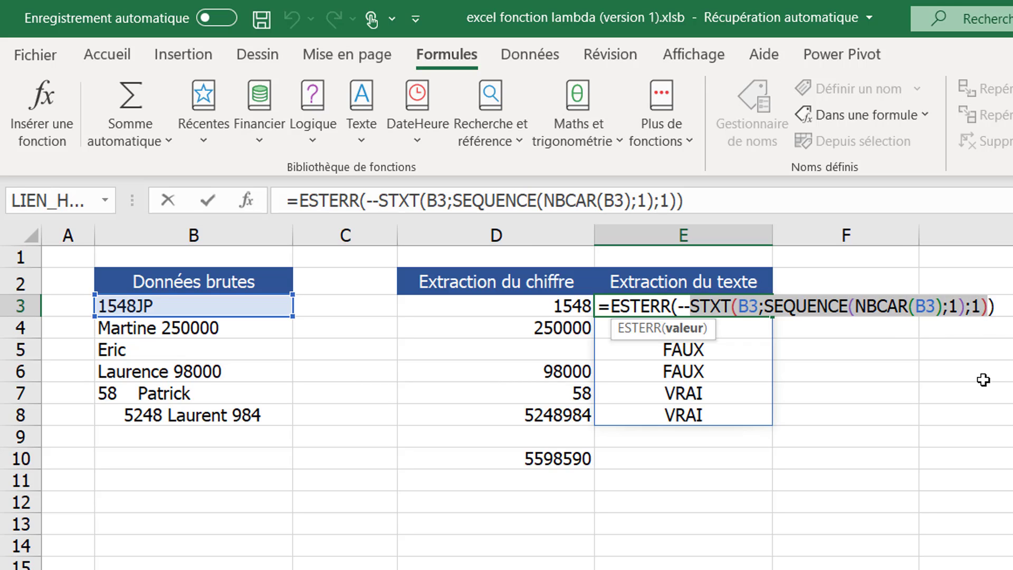
{"action": "key", "text": "F9"}
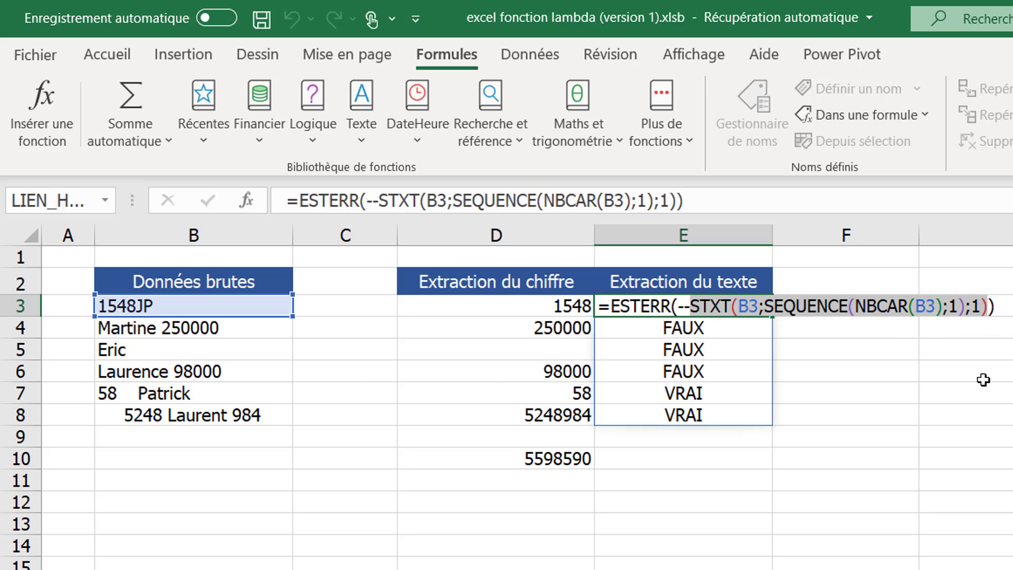
{"action": "key", "text": "Escape"}
- Wrap the E3 formula in FILTRE, using the copied STXT(B3;SEQUENCE(NBCAR(B3);1);1) as the array and the ESTERR test as the include condition
{"action": "double_click", "coordinate": [742, 315]}
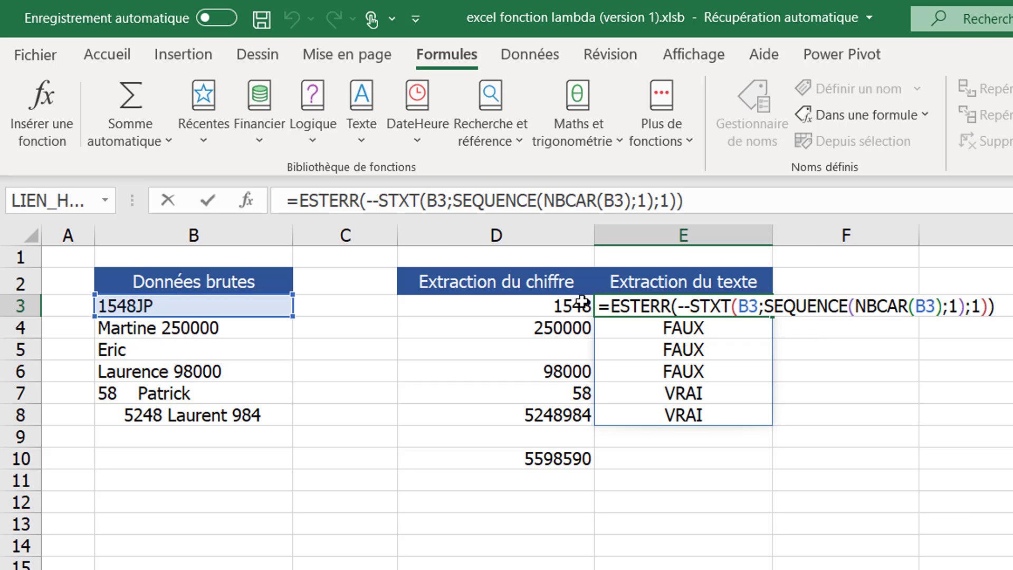
{"action": "left_click", "coordinate": [613, 304]}
{"action": "type", "text": "filtre"}
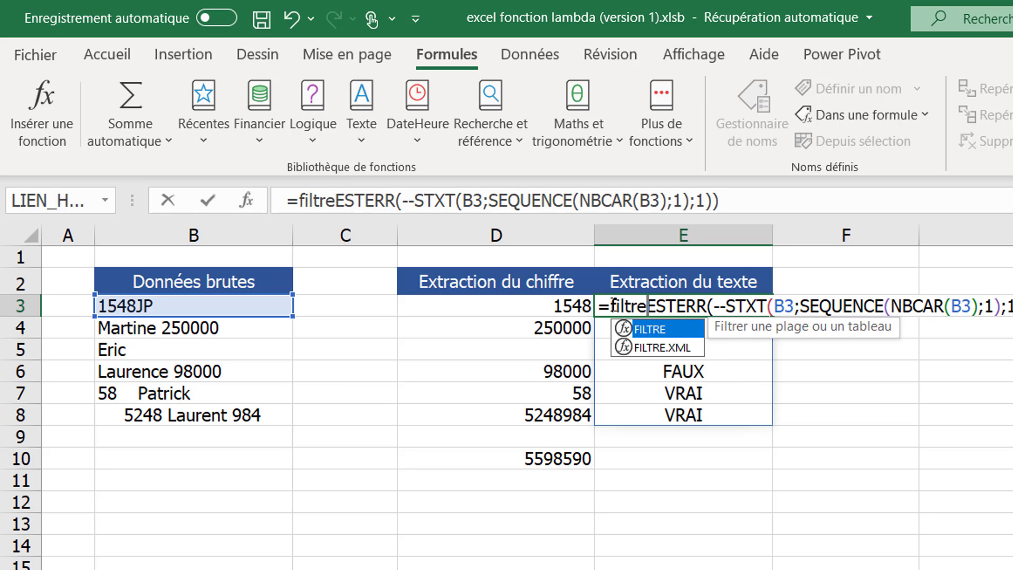
{"action": "key", "text": "Tab"}
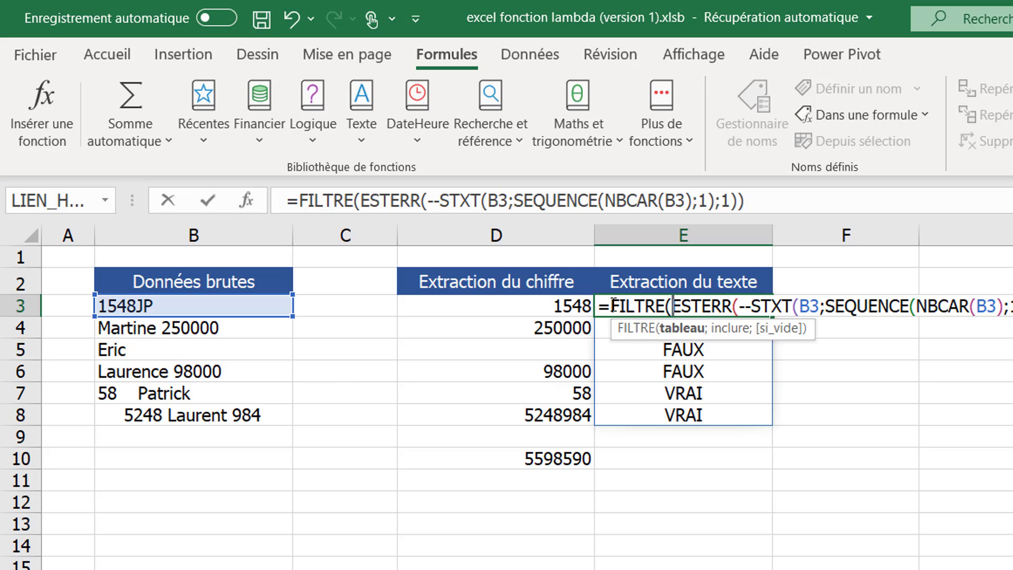
{"action": "key", "text": "ctrl+v"}
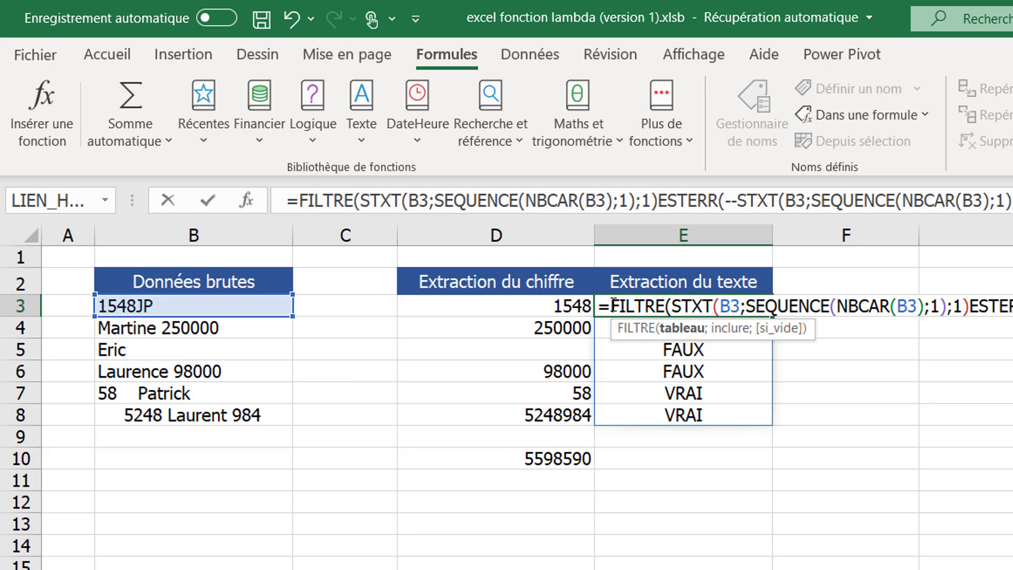
{"action": "type", "text": ";"}
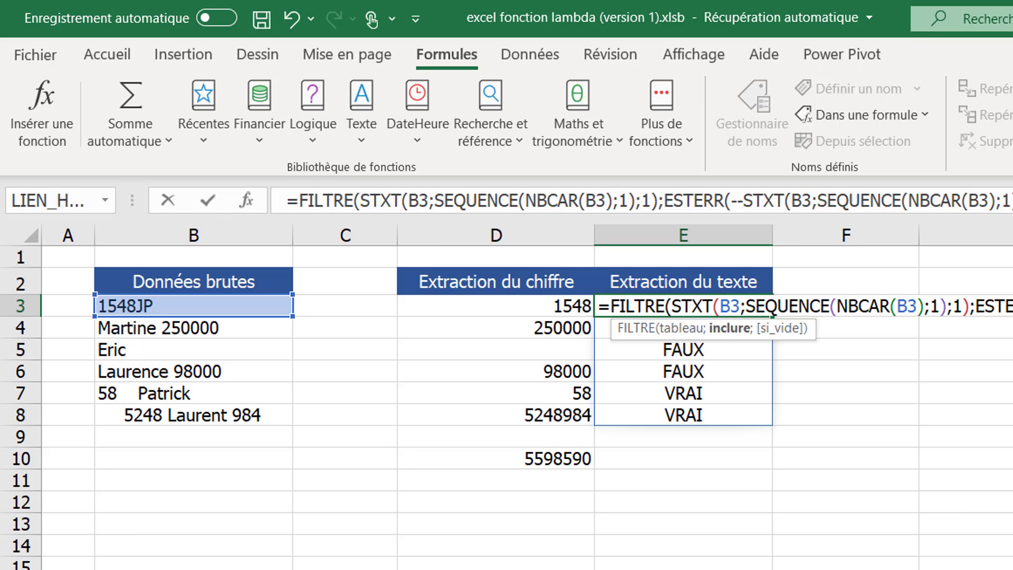
{"action": "type", "text": ";"}
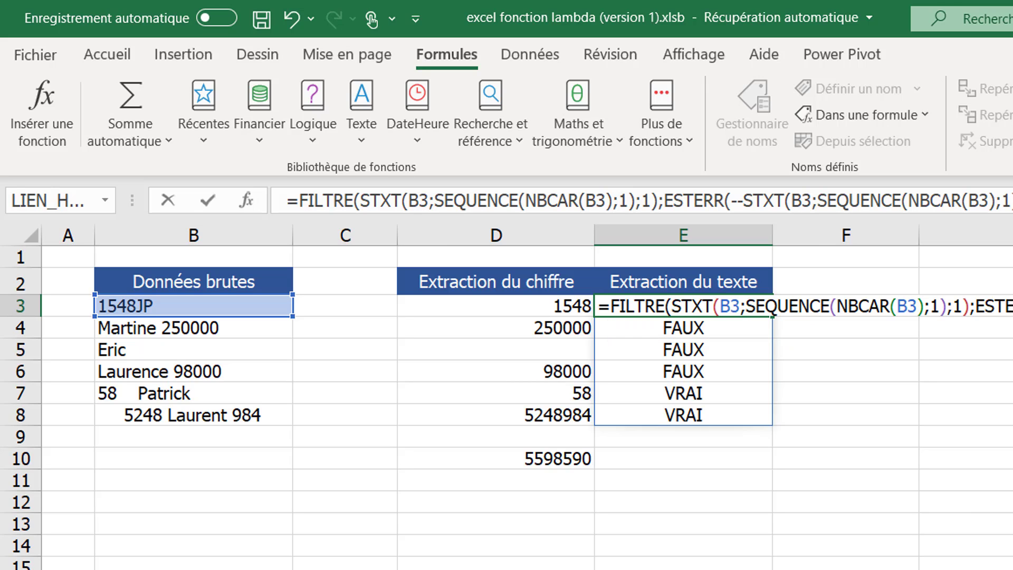
{"action": "key", "text": "Return"}
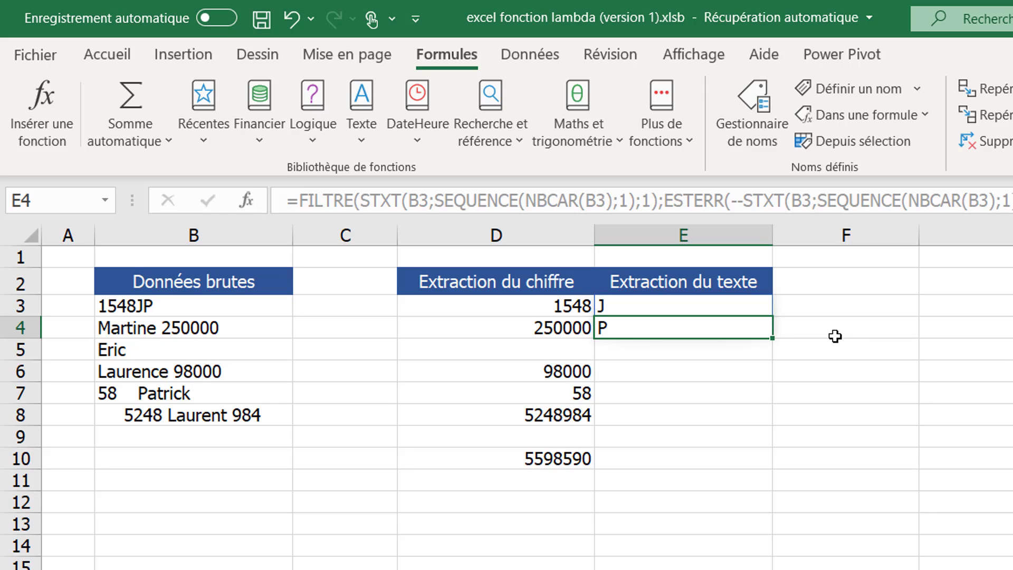
- Wrap the FILTRE formula in E3 in CONCAT to join the filtered letters into one string
{"action": "key", "text": "Up"}
{"action": "key", "text": "F2"}
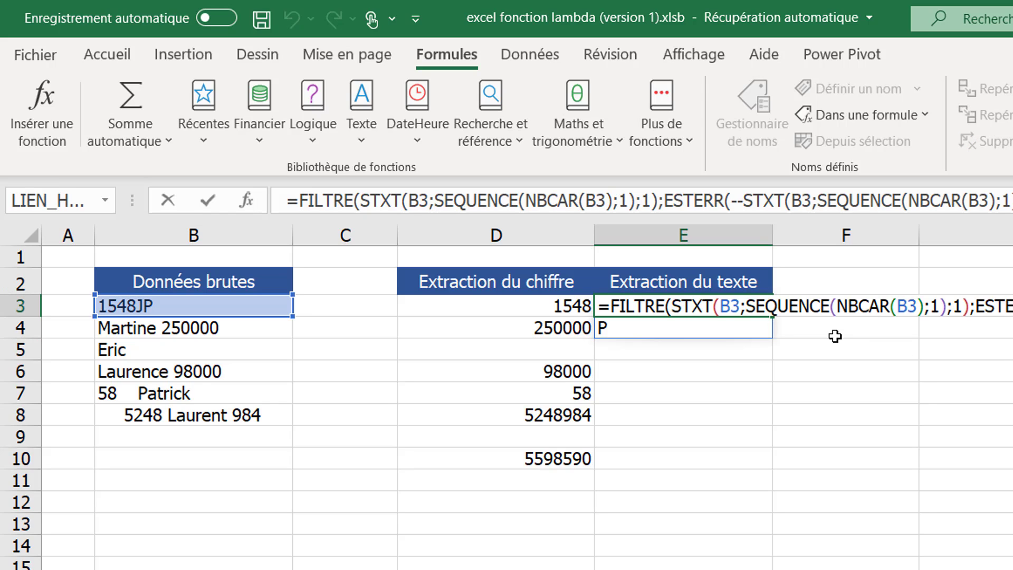
{"action": "key", "text": "Escape"}
{"action": "key", "text": "Up"}
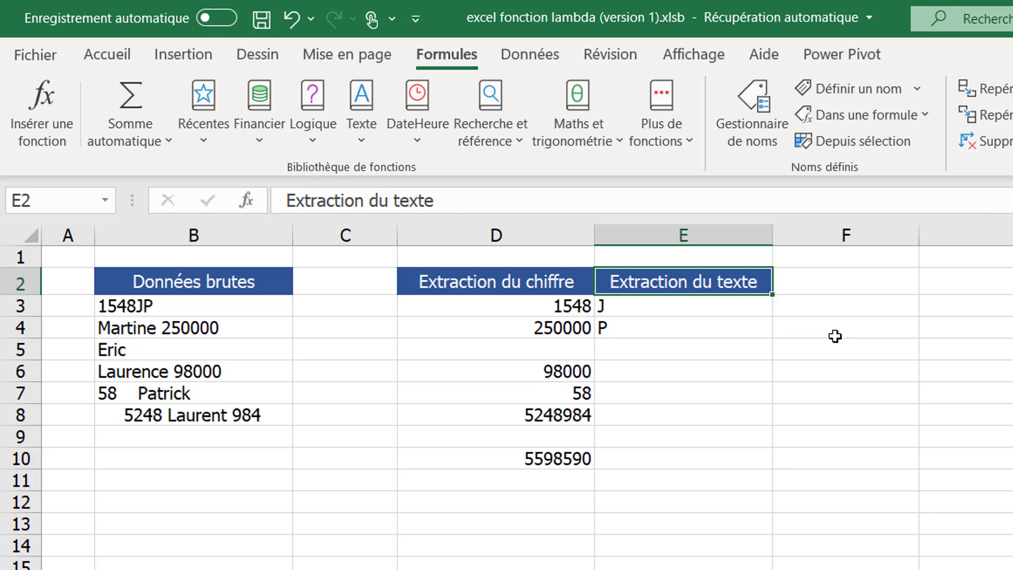
{"action": "key", "text": "Down"}
{"action": "key", "text": "F2"}
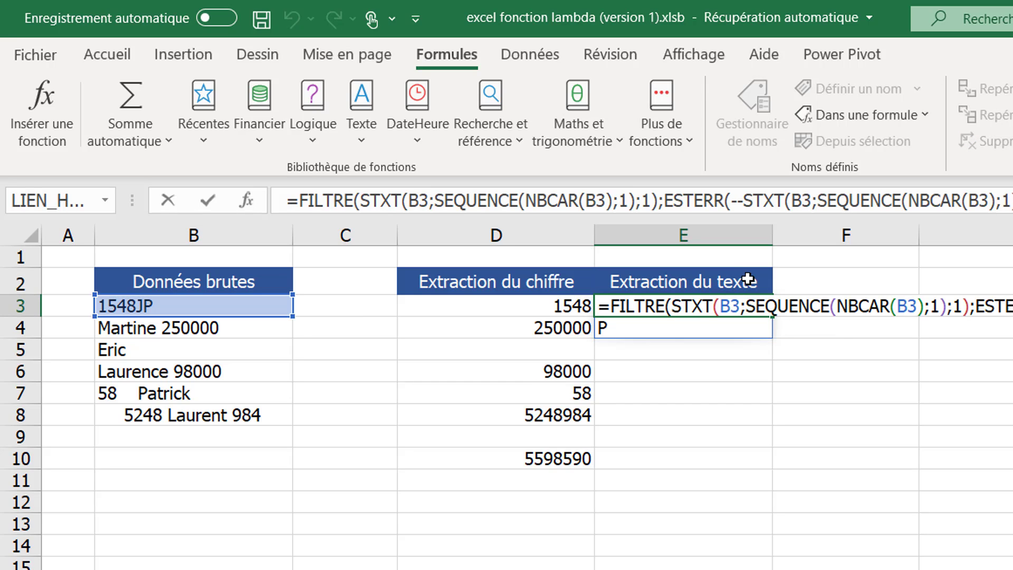
{"action": "left_click", "coordinate": [611, 306]}
{"action": "type", "text": "concat"}
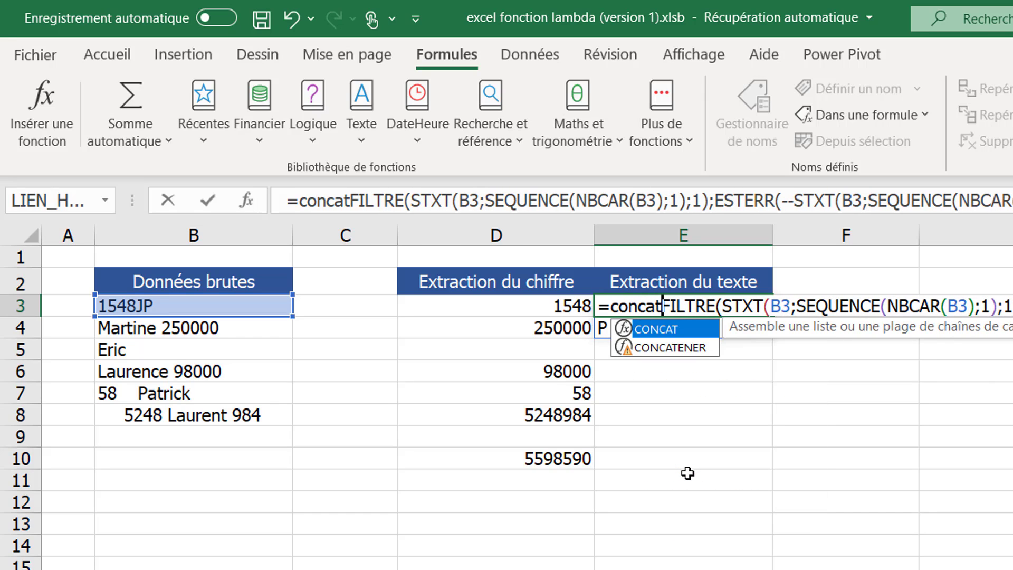
{"action": "key", "text": "Tab"}
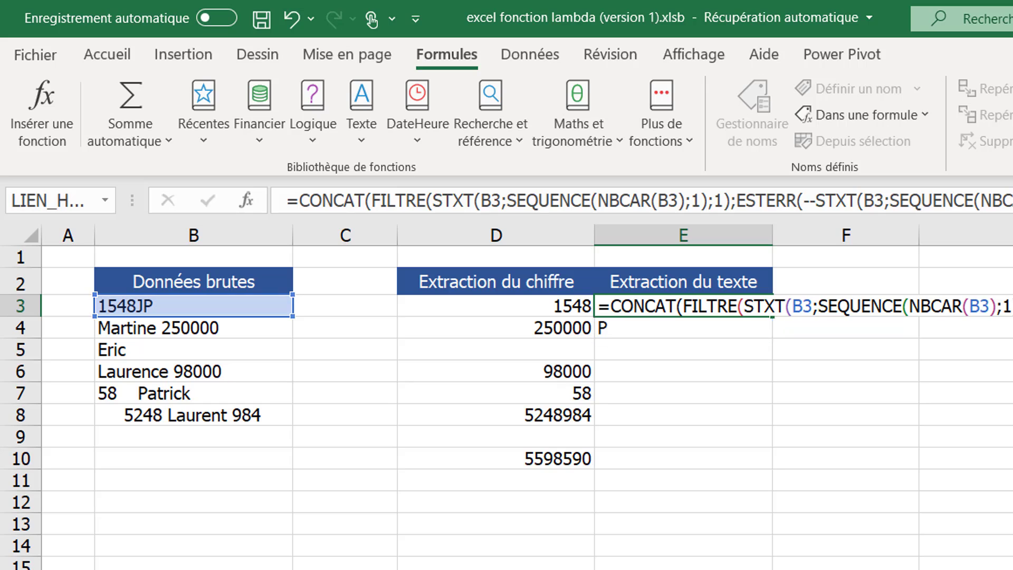
{"action": "key", "text": "Return"}
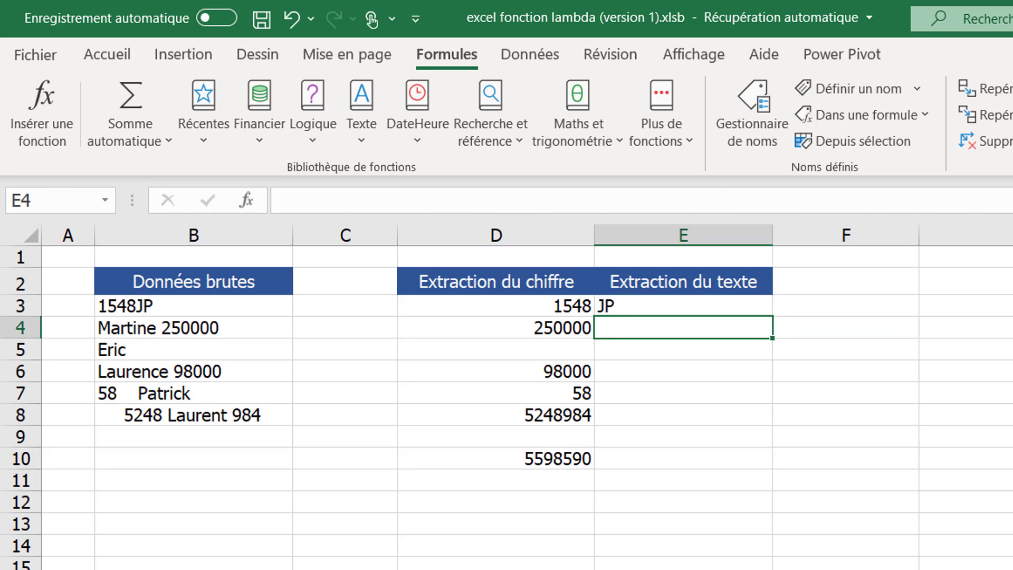
- Fill the CONCAT formula from E3 down to E8 and check the extracted text for extra spaces
{"action": "left_click", "coordinate": [743, 301]}
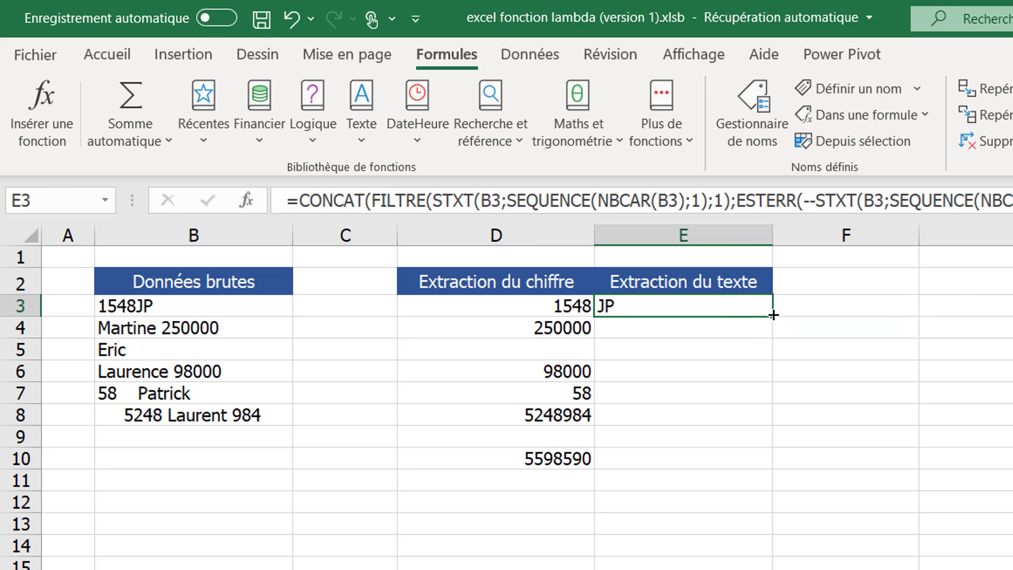
{"action": "left_click_drag", "start_coordinate": [771, 316], "coordinate": [748, 431]}
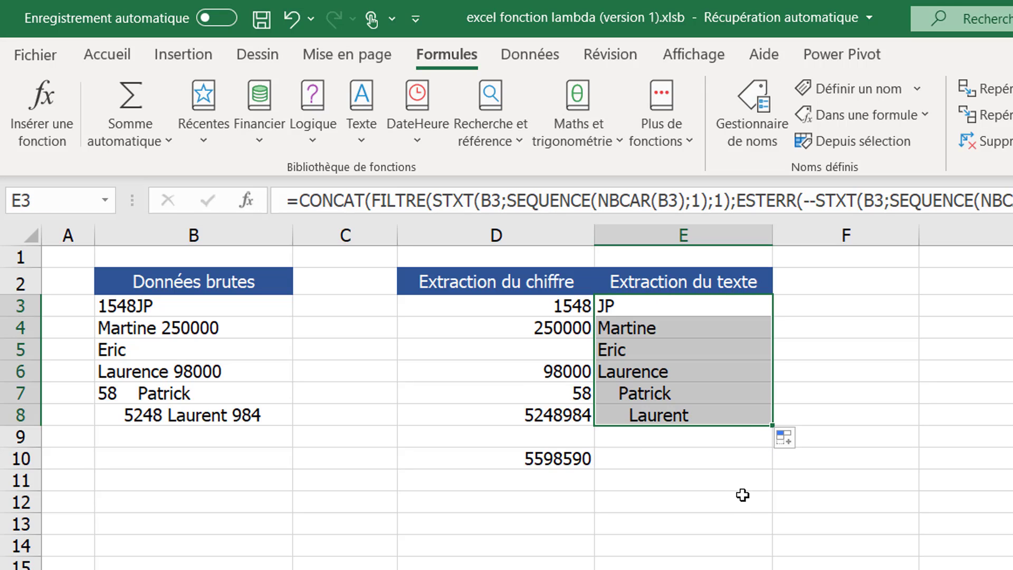
{"action": "left_click", "coordinate": [741, 417]}
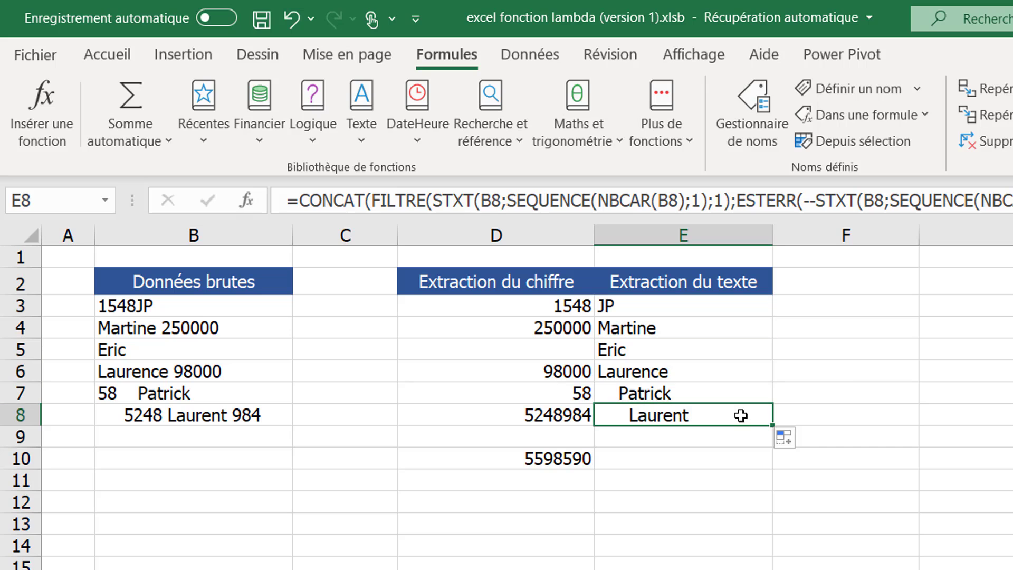
{"action": "left_click", "coordinate": [730, 391]}
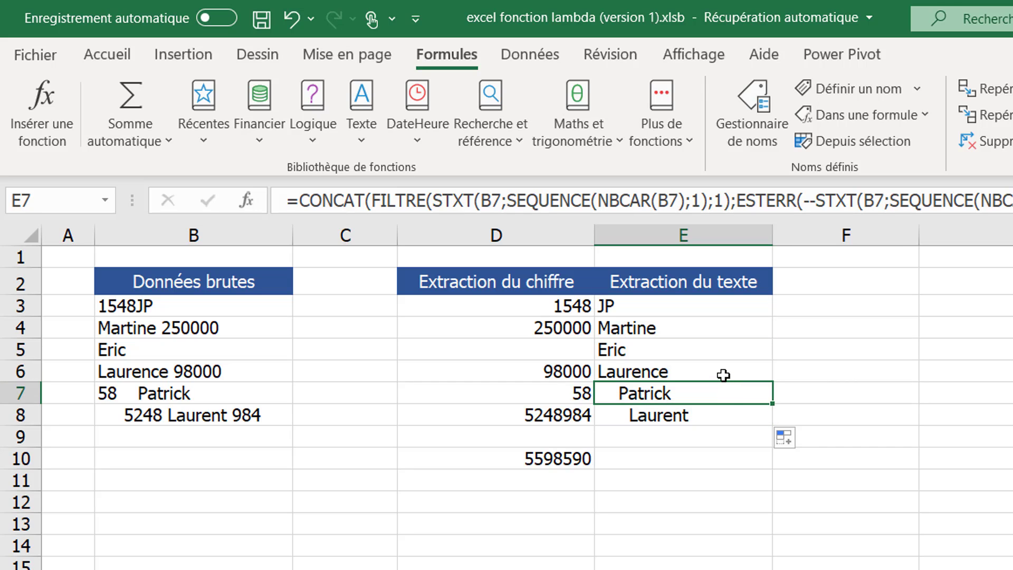
{"action": "left_click", "coordinate": [722, 371]}
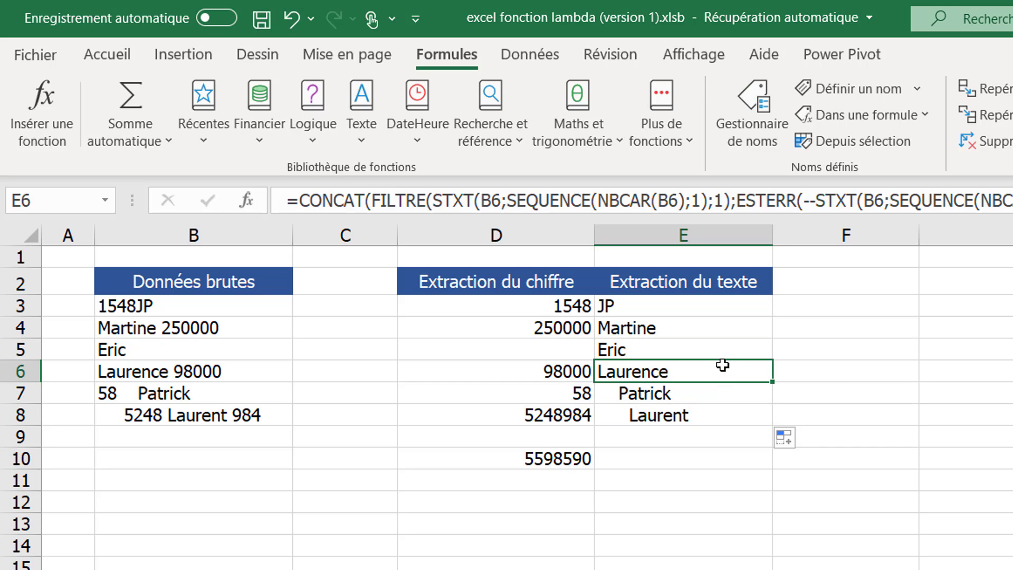
{"action": "left_click", "coordinate": [694, 311]}
{"action": "left_click", "coordinate": [702, 394]}
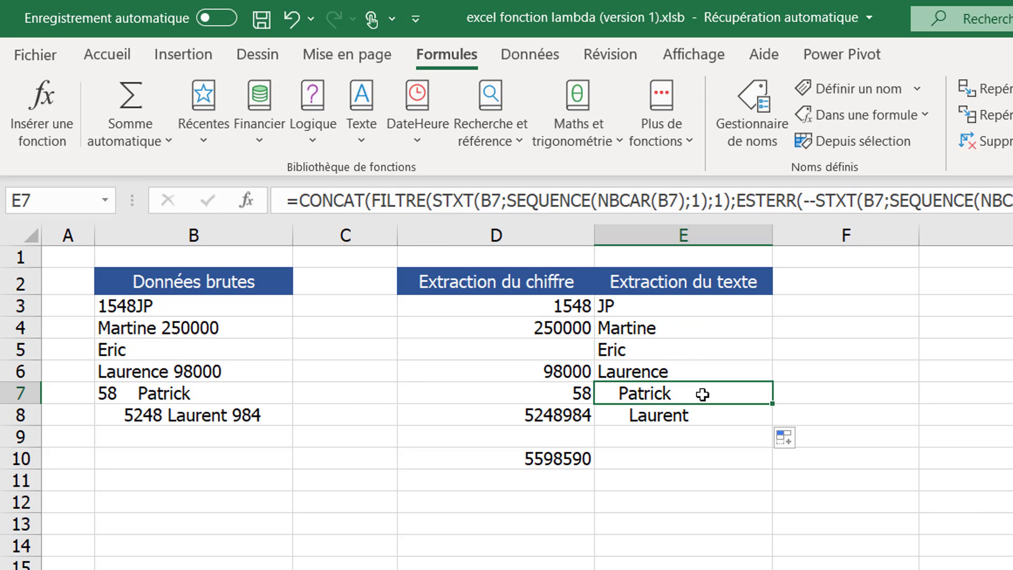
{"action": "left_click", "coordinate": [713, 419]}
{"action": "left_click", "coordinate": [687, 305]}
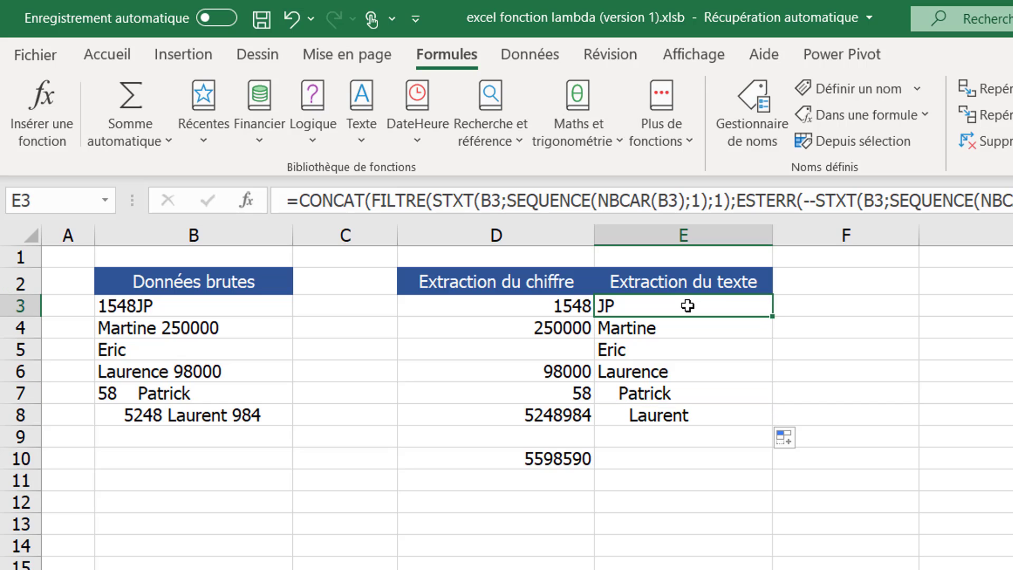
- Wrap the CONCAT formula in E3 in SUPPRESPACE and fill it down to E8
{"action": "double_click", "coordinate": [687, 305]}
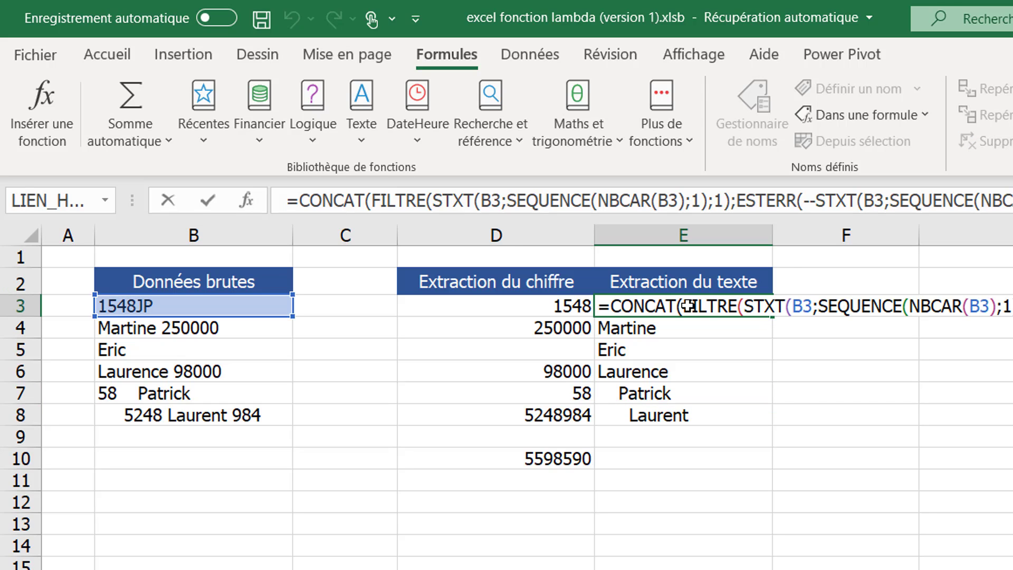
{"action": "key", "text": "Left"}
{"action": "key", "text": "Left"}
{"action": "key", "text": "Left"}
{"action": "key", "text": "Left"}
{"action": "key", "text": "Left"}
{"action": "key", "text": "Left"}
{"action": "key", "text": "Left"}
{"action": "key", "text": "Left"}
{"action": "key", "text": "Left"}
{"action": "key", "text": "Left"}
{"action": "key", "text": "Left"}
{"action": "key", "text": "Left"}
{"action": "key", "text": "Left"}
{"action": "key", "text": "Left"}
{"action": "key", "text": "Left"}
{"action": "key", "text": "Left"}
{"action": "key", "text": "Left"}
{"action": "key", "text": "Left"}
{"action": "key", "text": "Left"}
{"action": "key", "text": "Left"}
{"action": "key", "text": "Right"}
{"action": "type", "text": "suppr"}
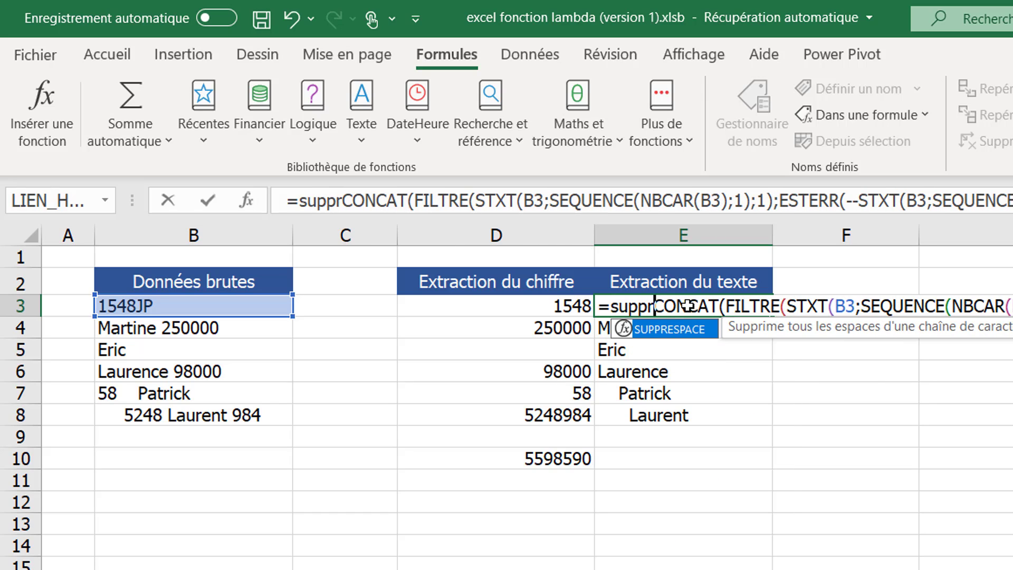
{"action": "key", "text": "Tab"}
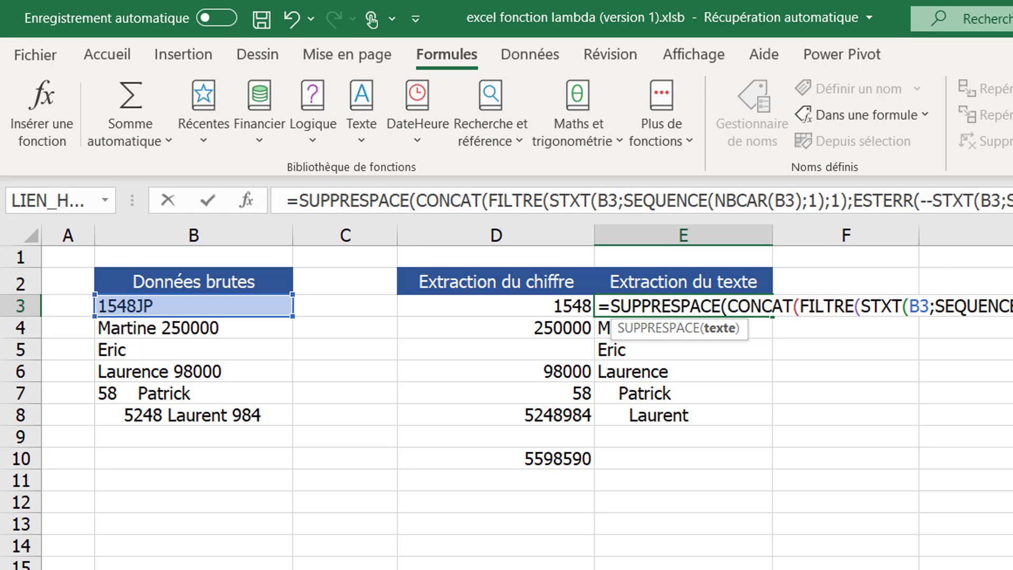
{"action": "key", "text": "ctrl+Return"}
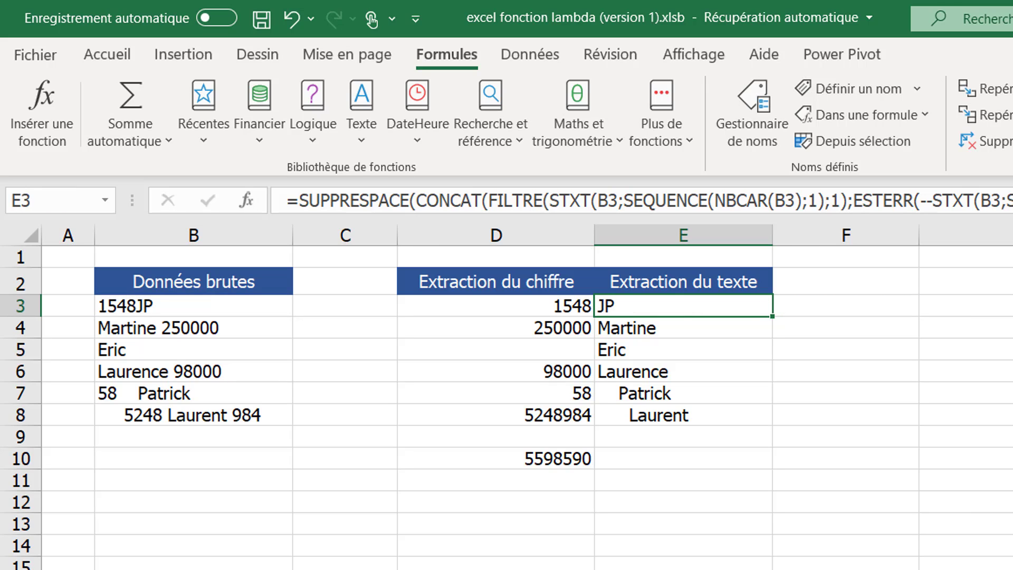
{"action": "left_click_drag", "start_coordinate": [773, 319], "coordinate": [760, 422]}
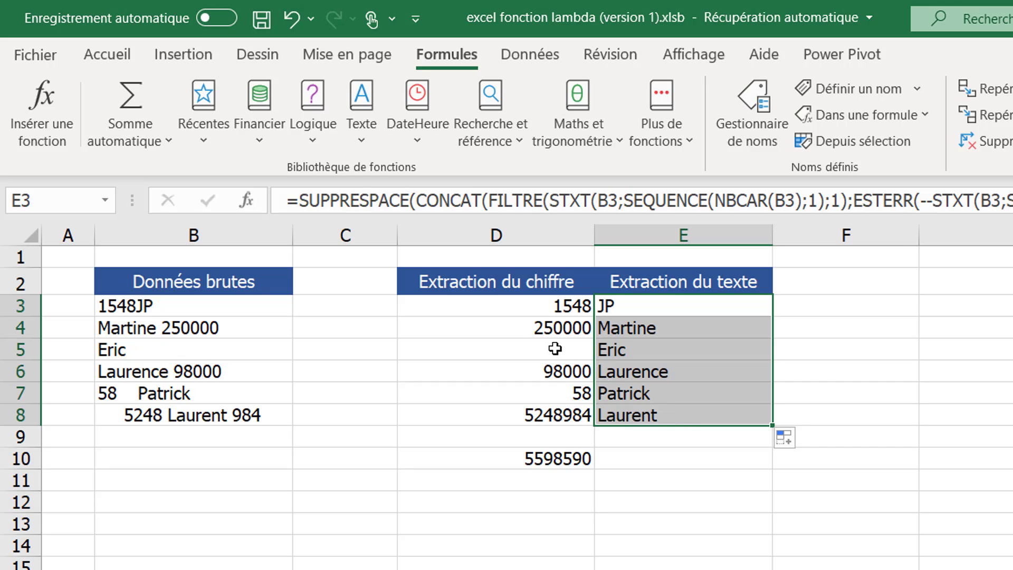
- Copy the whole D3 formula text after its equals sign, starting at SIERREUR(CNUM(CONCAT(, without changing the cell
{"action": "left_click", "coordinate": [527, 305]}
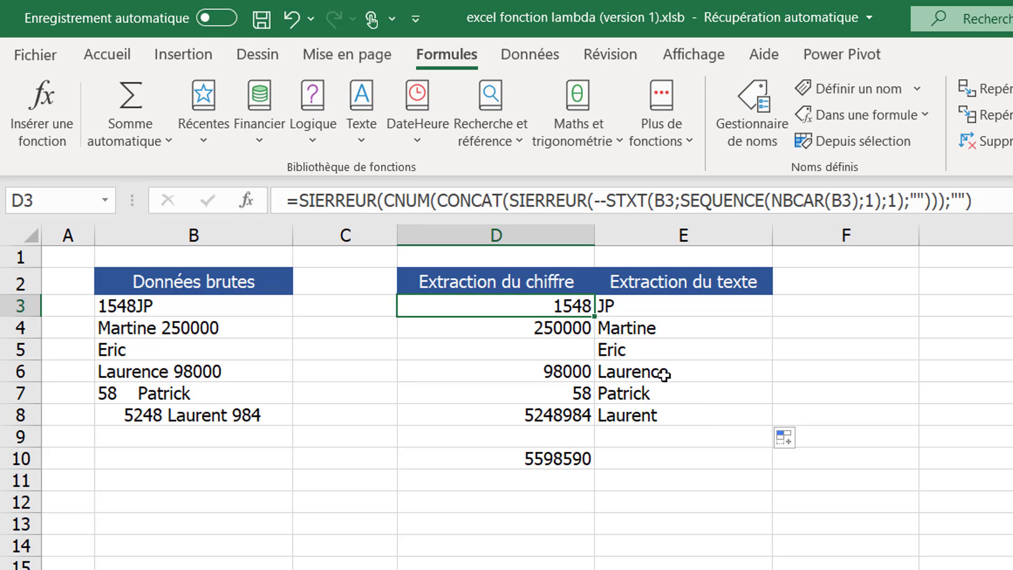
{"action": "key", "text": "F2"}
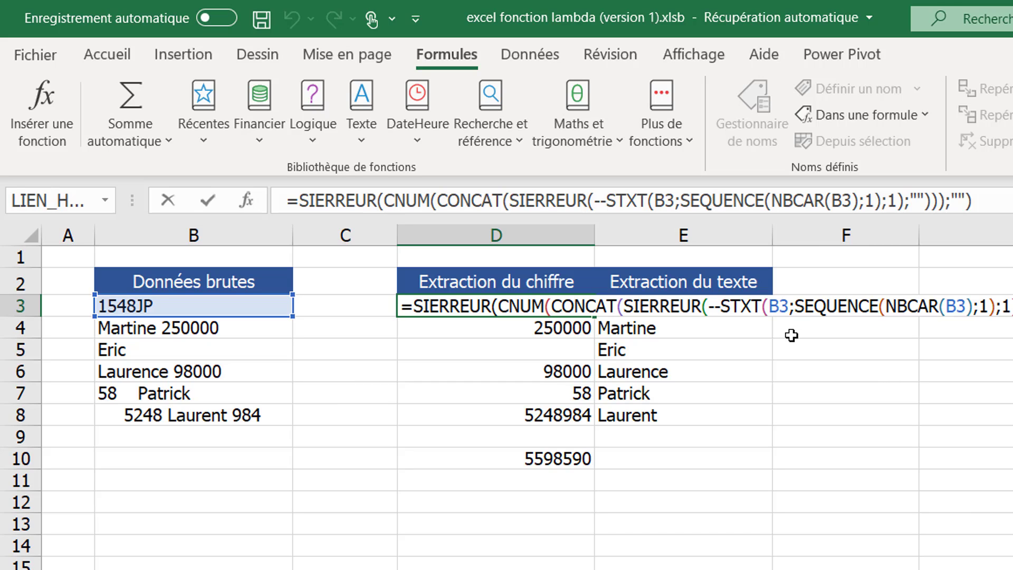
{"action": "left_click", "coordinate": [574, 328]}
{"action": "left_click", "coordinate": [533, 298]}
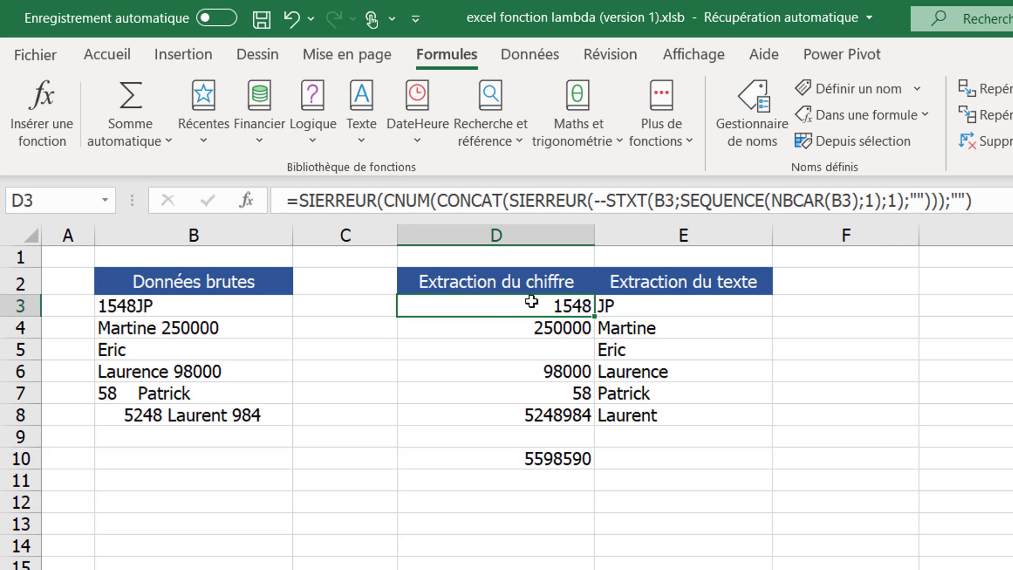
{"action": "key", "text": "F2"}
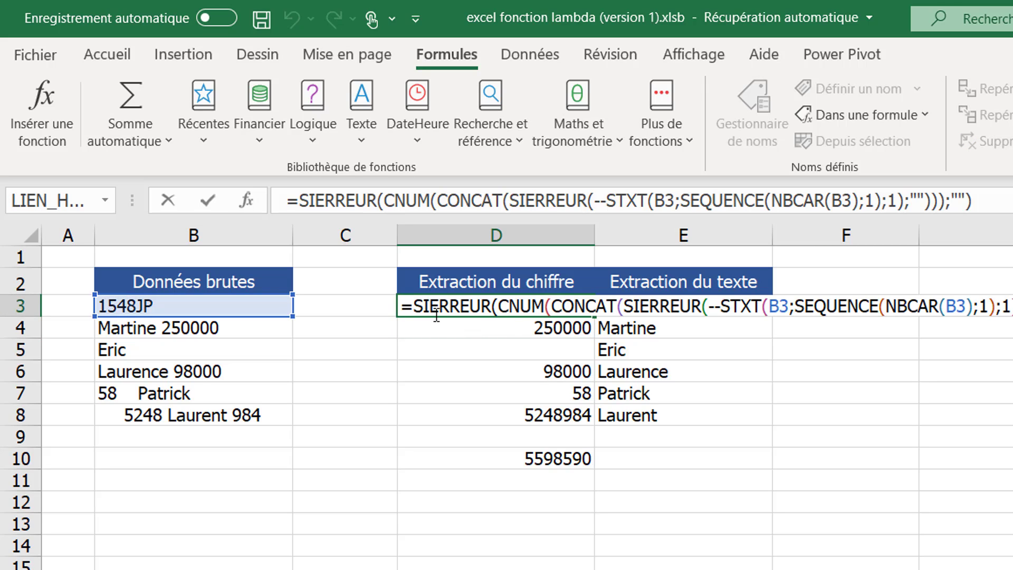
{"action": "left_click", "coordinate": [414, 305]}
{"action": "key", "text": "shift+Right"}
{"action": "key", "text": "shift+Right"}
{"action": "key", "text": "shift+Right"}
{"action": "key", "text": "shift+Right"}
{"action": "key", "text": "shift+Right"}
{"action": "key", "text": "shift+Right"}
{"action": "key", "text": "shift+Right"}
{"action": "key", "text": "shift+Right"}
{"action": "key", "text": "shift+Right"}
{"action": "key", "text": "shift+Right"}
{"action": "key", "text": "shift+Right"}
{"action": "key", "text": "shift+Right"}
{"action": "key", "text": "shift+Right"}
{"action": "key", "text": "shift+Right"}
{"action": "key", "text": "shift+Right"}
{"action": "key", "text": "shift+Right"}
{"action": "key", "text": "shift+Right"}
{"action": "key", "text": "shift+Right"}
{"action": "key", "text": "shift+Right"}
{"action": "key", "text": "shift+Right"}
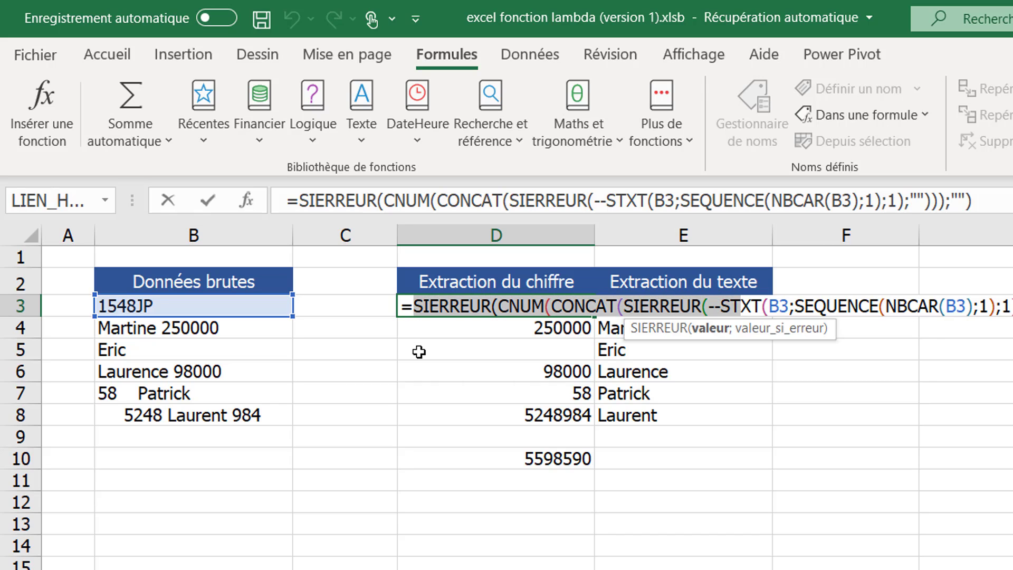
{"action": "key", "text": "shift+Right"}
{"action": "key", "text": "shift+Right"}
{"action": "key", "text": "shift+Right"}
{"action": "key", "text": "shift+Right"}
{"action": "key", "text": "shift+Right"}
{"action": "key", "text": "shift+Right"}
{"action": "key", "text": "shift+Right"}
{"action": "key", "text": "shift+Right"}
{"action": "key", "text": "shift+Right"}
{"action": "key", "text": "shift+Right"}
{"action": "key", "text": "shift+Right"}
{"action": "key", "text": "shift+Right"}
{"action": "key", "text": "shift+Right"}
{"action": "key", "text": "shift+Right"}
{"action": "key", "text": "shift+Right"}
{"action": "key", "text": "shift+Right"}
{"action": "key", "text": "shift+Right"}
{"action": "key", "text": "shift+Right"}
{"action": "key", "text": "shift+Right"}
{"action": "key", "text": "shift+Right"}
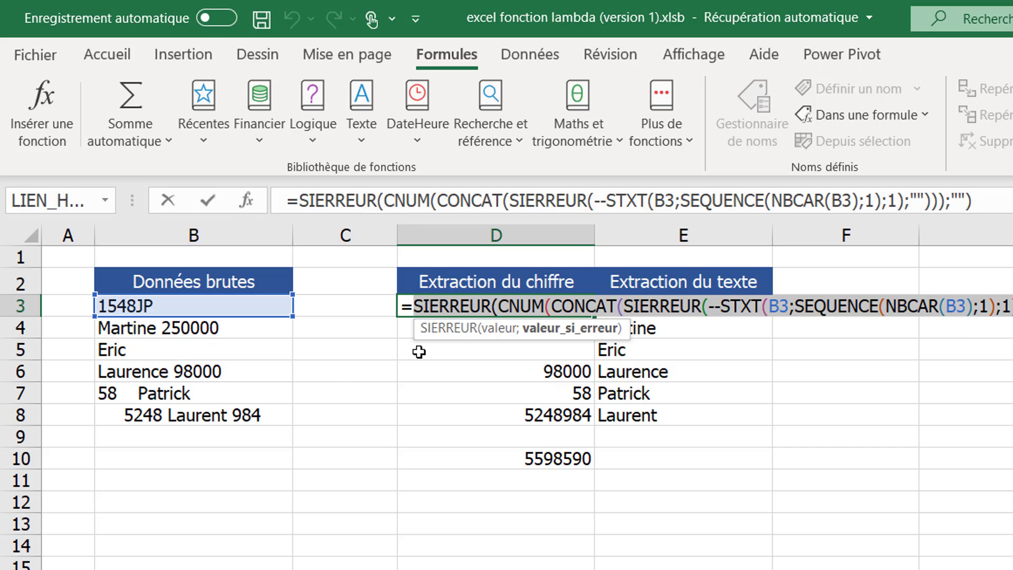
{"action": "key", "text": "shift+Right"}
{"action": "key", "text": "shift+Right"}
{"action": "key", "text": "shift+Right"}
{"action": "key", "text": "ctrl+c"}
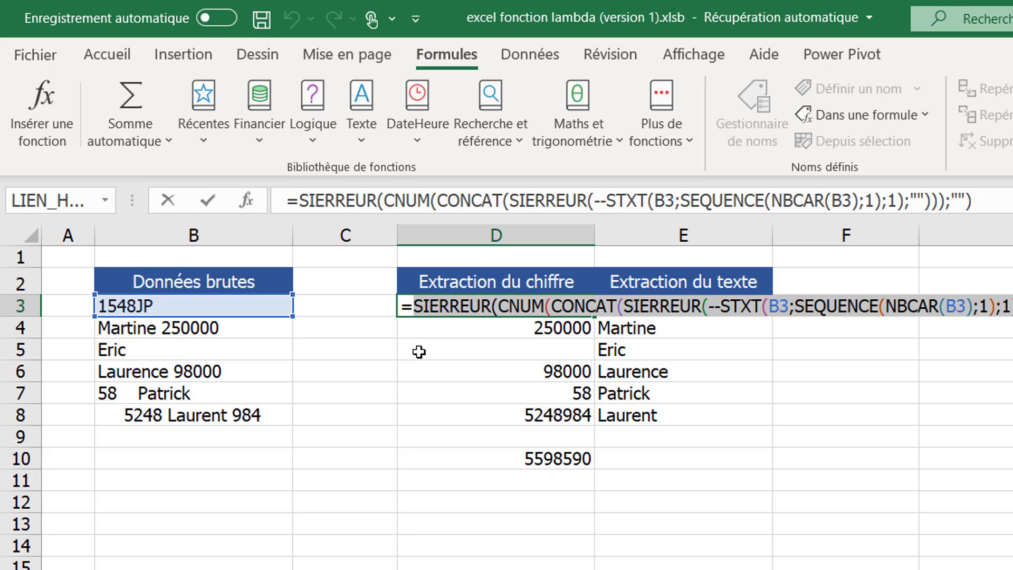
{"action": "key", "text": "ctrl+Return"}
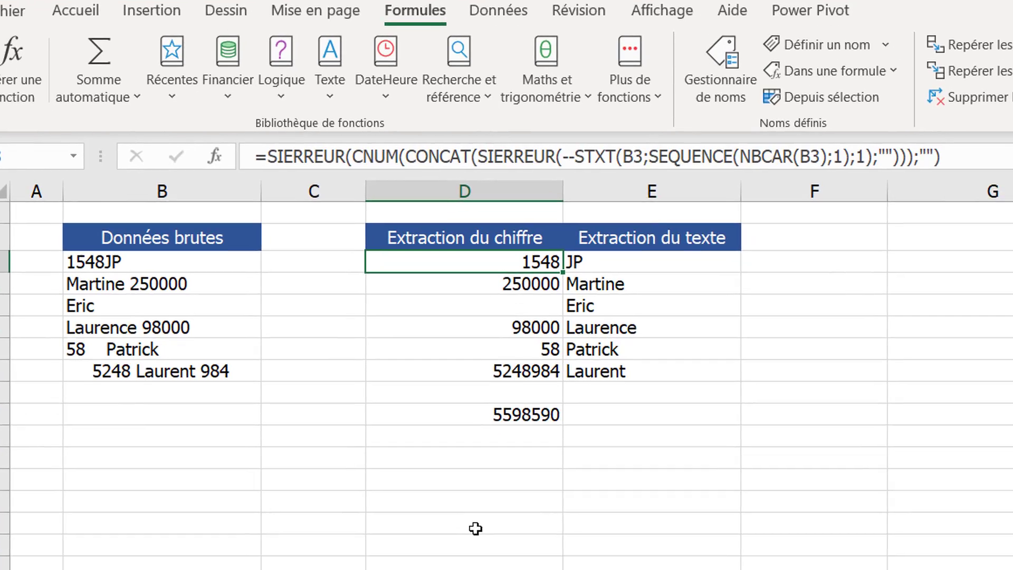
- Paste the copied extraction formula into D15 as plain text, with a space before its equals sign
{"action": "left_click", "coordinate": [505, 567]}
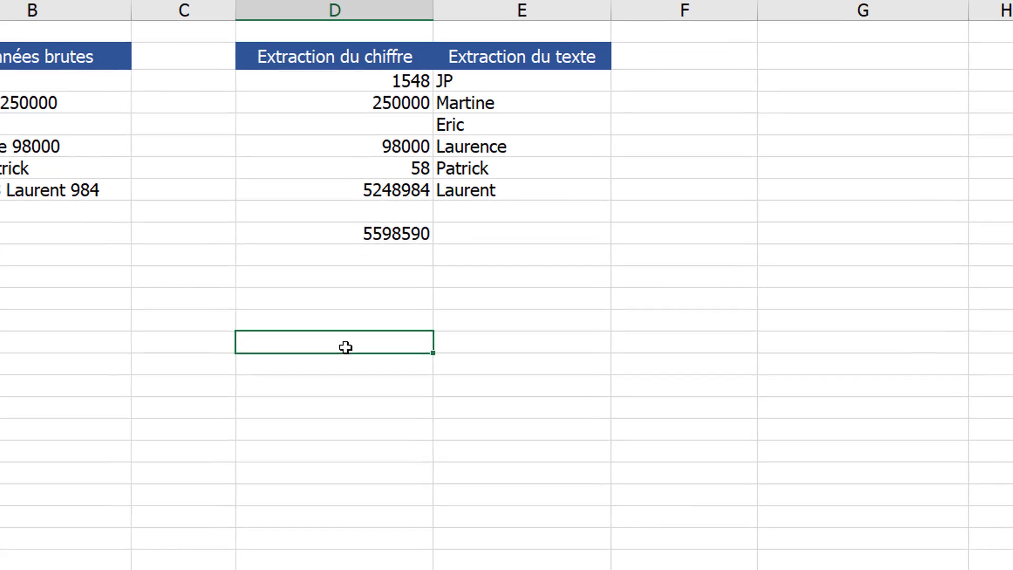
{"action": "type", "text": "="}
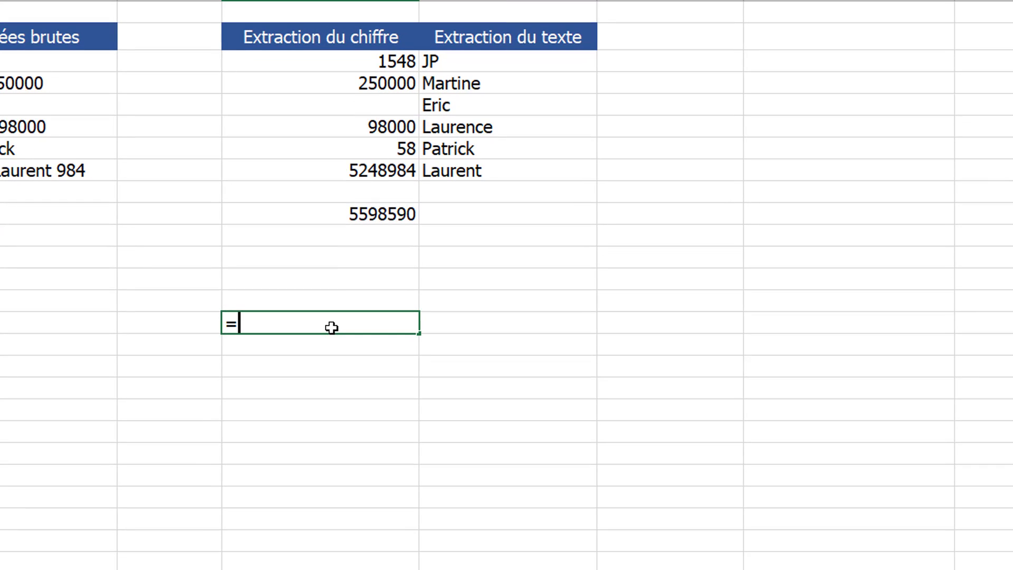
{"action": "key", "text": "BackSpace"}
{"action": "type", "text": "="}
{"action": "key", "text": "ctrl+v"}
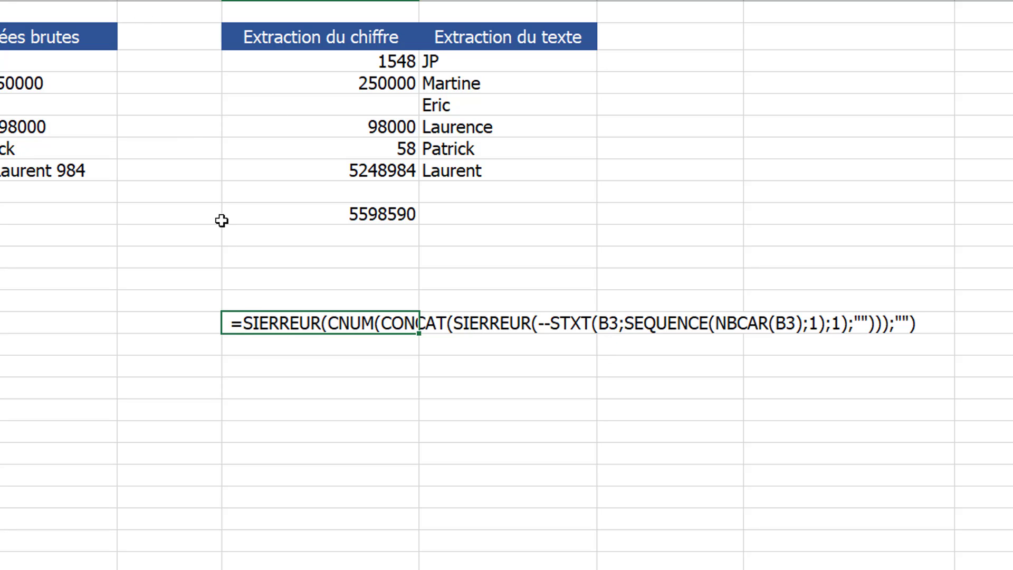
- Replace both B3 references in the D15 formula text, in STXT and in NBCAR, with lentree
{"action": "key", "text": "F2"}
{"action": "left_click_drag", "start_coordinate": [620, 323], "coordinate": [599, 322]}
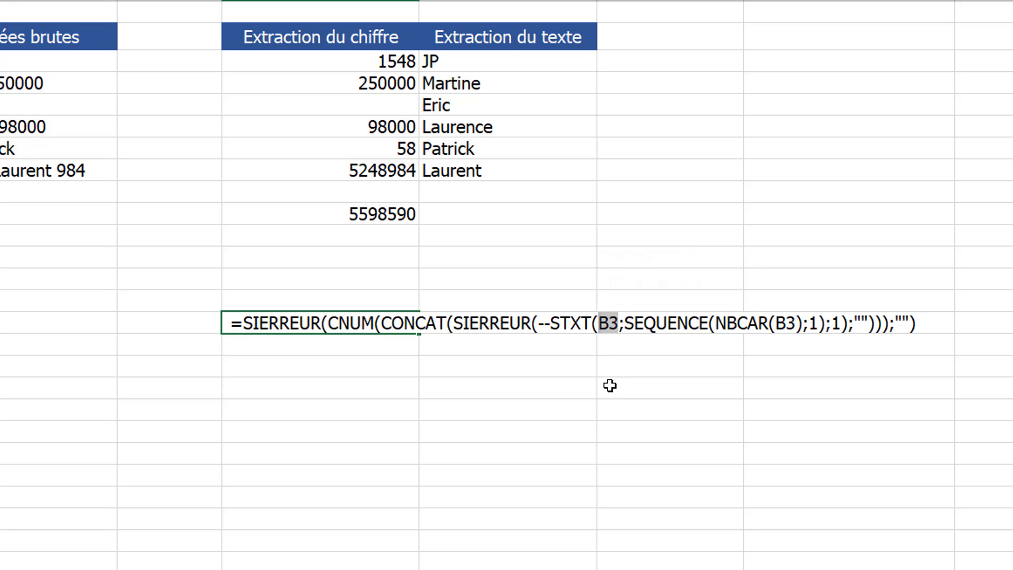
{"action": "type", "text": "lentree"}
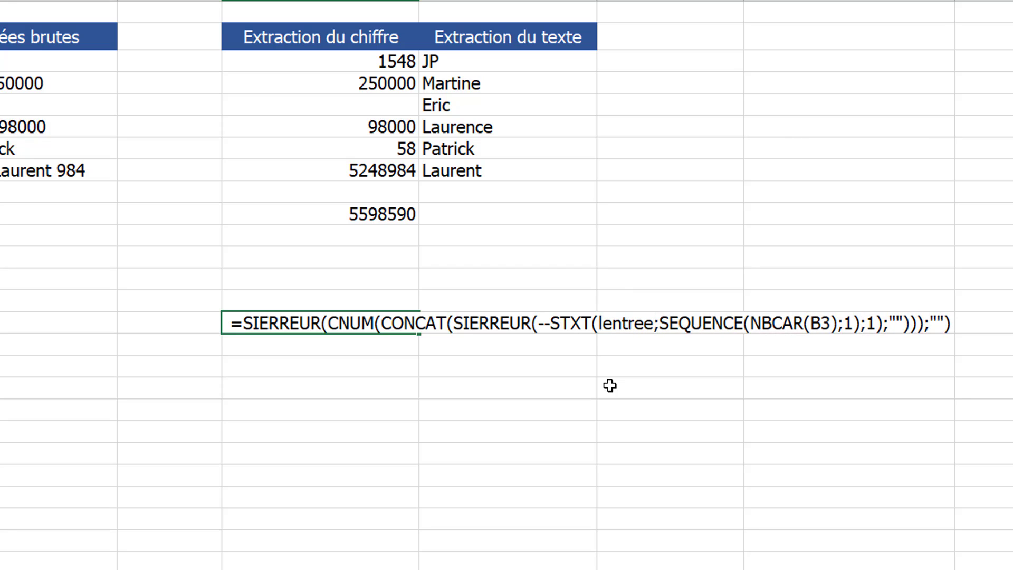
{"action": "key", "text": "shift+Left"}
{"action": "key", "text": "shift+Left"}
{"action": "key", "text": "shift+Left"}
{"action": "key", "text": "shift+Left"}
{"action": "key", "text": "shift+Left"}
{"action": "key", "text": "shift+Left"}
{"action": "key", "text": "shift+Left"}
{"action": "key", "text": "ctrl+c"}
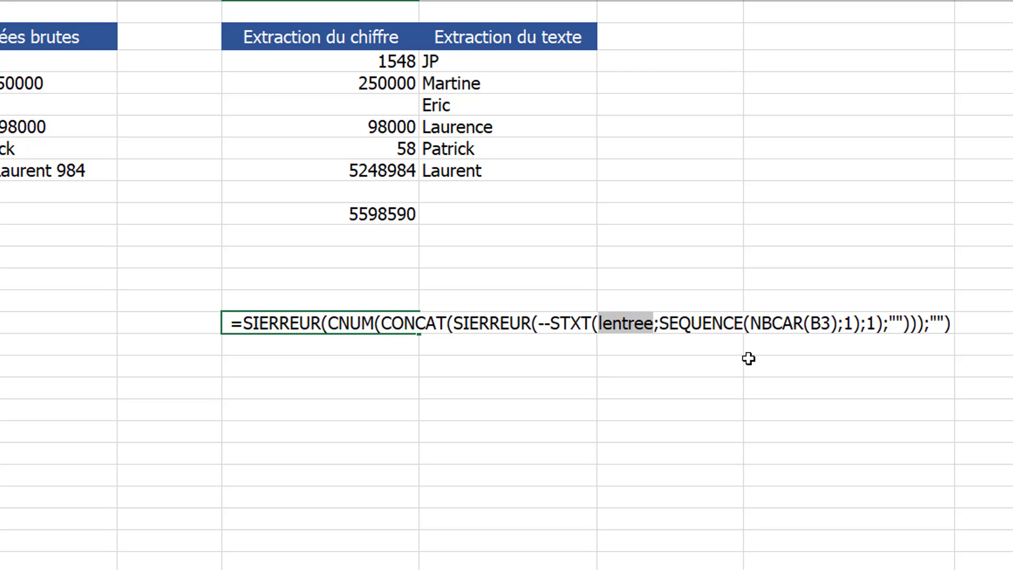
{"action": "left_click", "coordinate": [830, 323]}
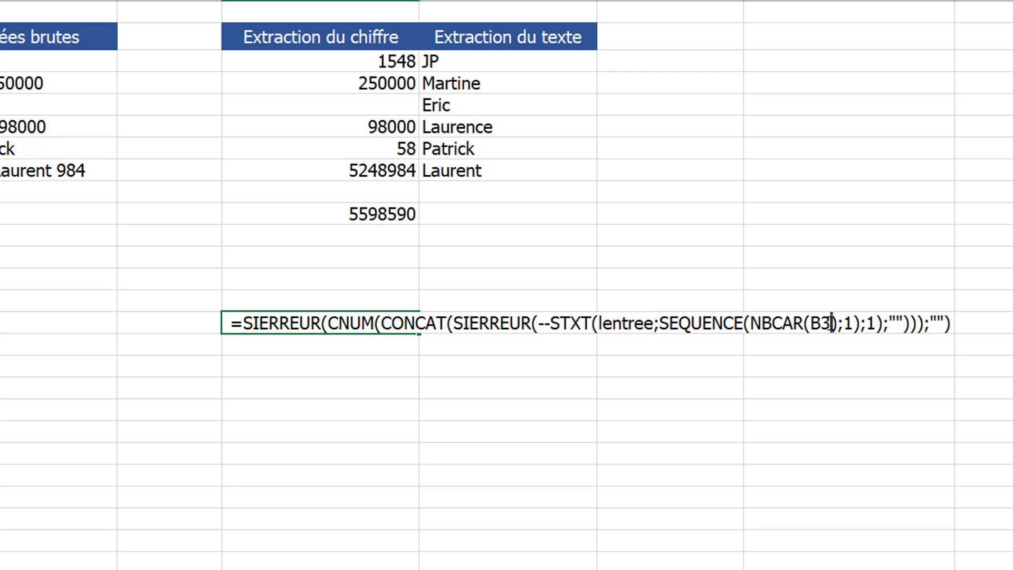
{"action": "key", "text": "BackSpace"}
{"action": "key", "text": "BackSpace"}
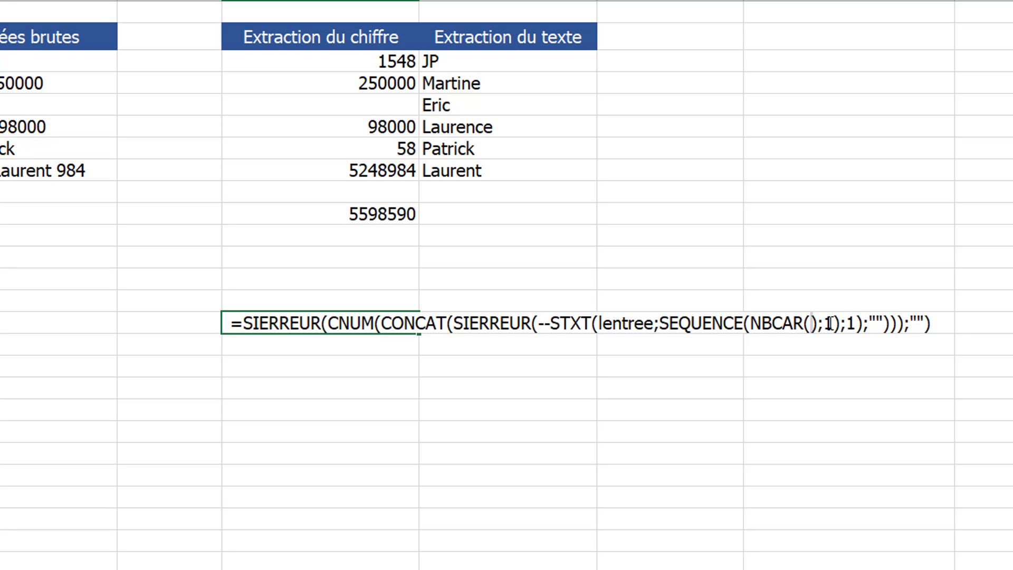
{"action": "key", "text": "ctrl+v"}
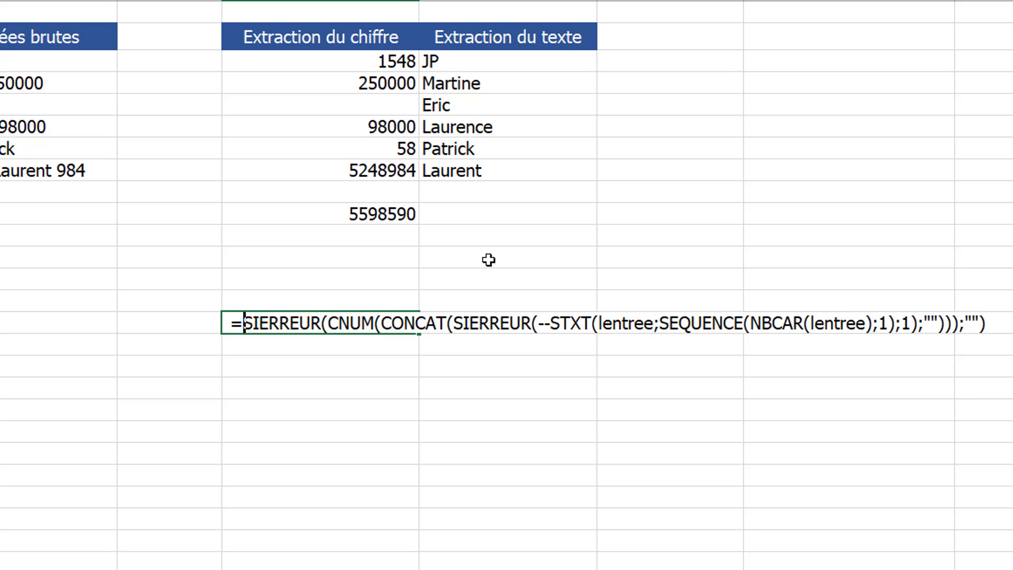
- Insert LAMBDA(lentree; right after the equals sign in D15, ahead of SIERREUR
{"action": "type", "text": "lambda"}
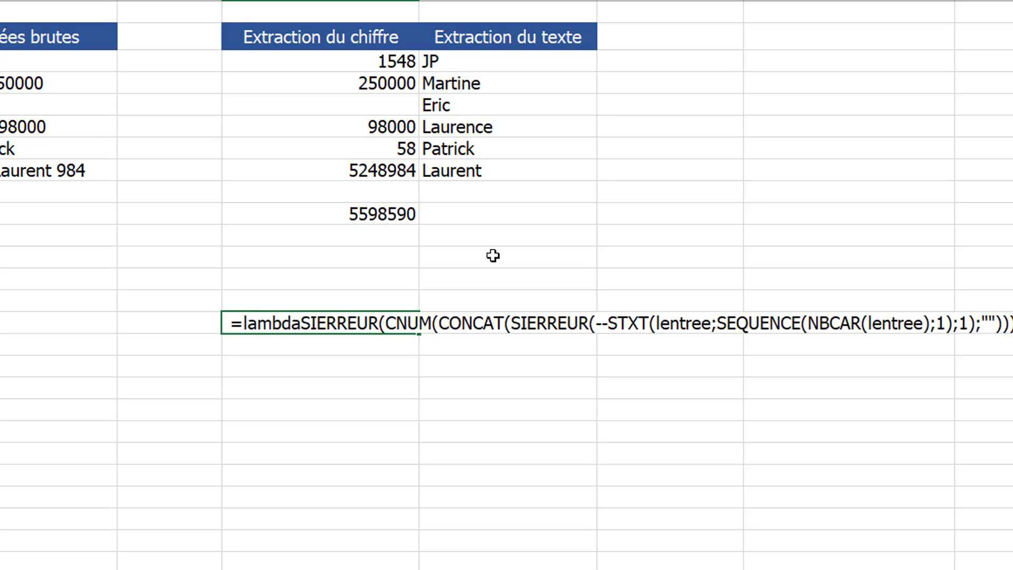
{"action": "type", "text": "("}
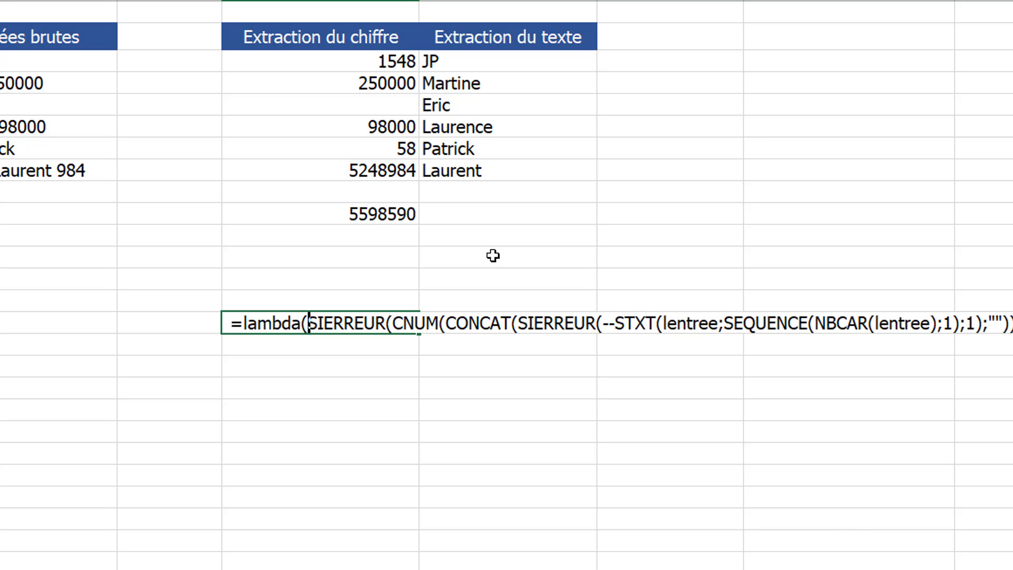
{"action": "type", "text": "lentree"}
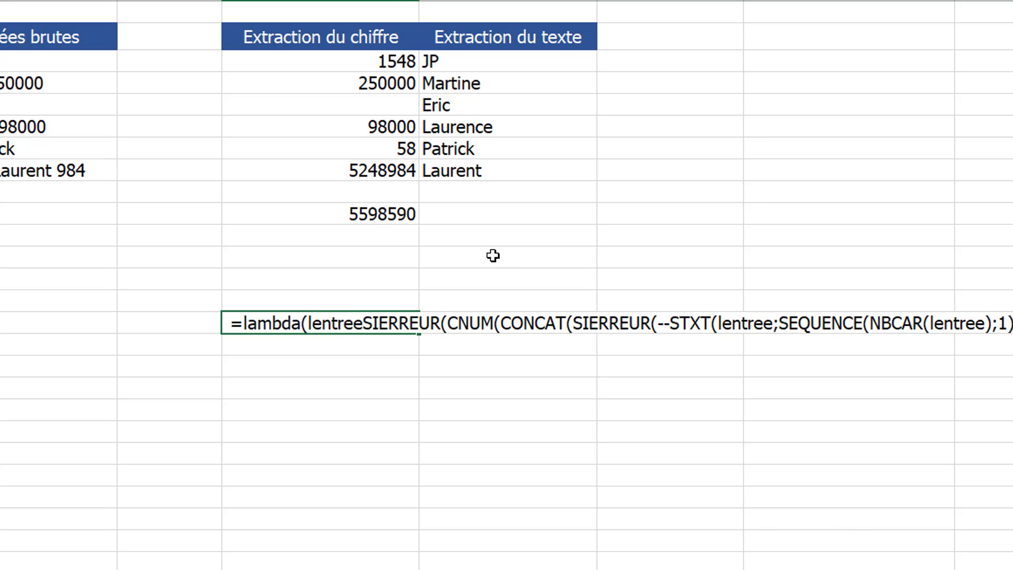
{"action": "type", "text": ";"}
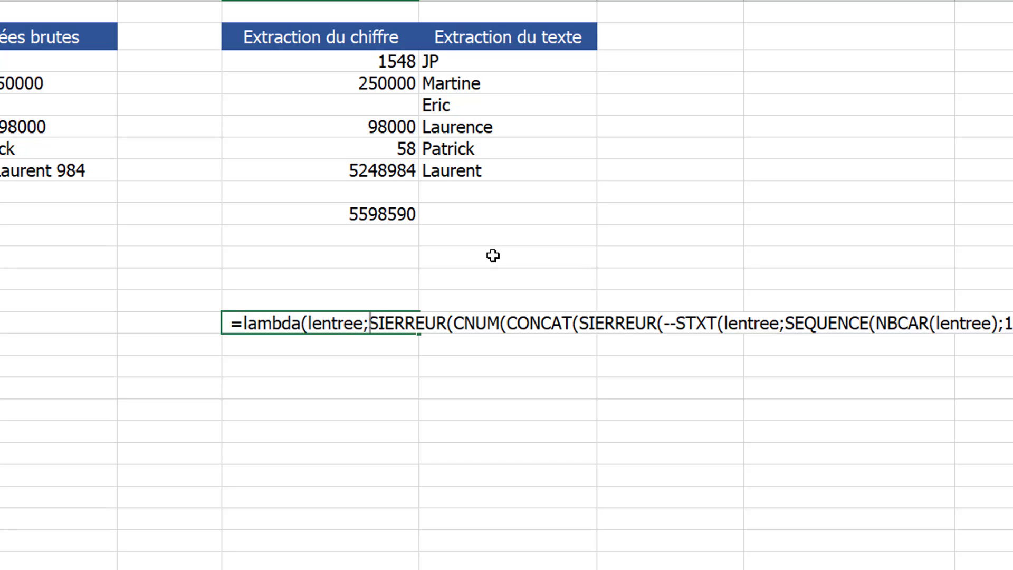
- Remove the space before the equals sign in D15 and enter the LAMBDA as a live formula
{"action": "left_click", "coordinate": [231, 324]}
{"action": "key", "text": "BackSpace"}
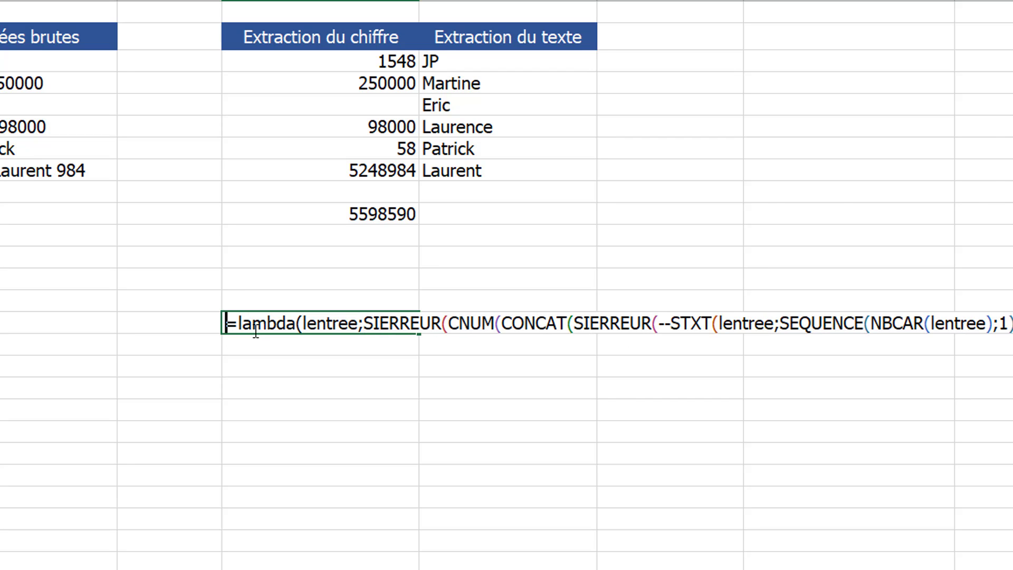
{"action": "key", "text": "Return"}
{"action": "key", "text": "Return"}
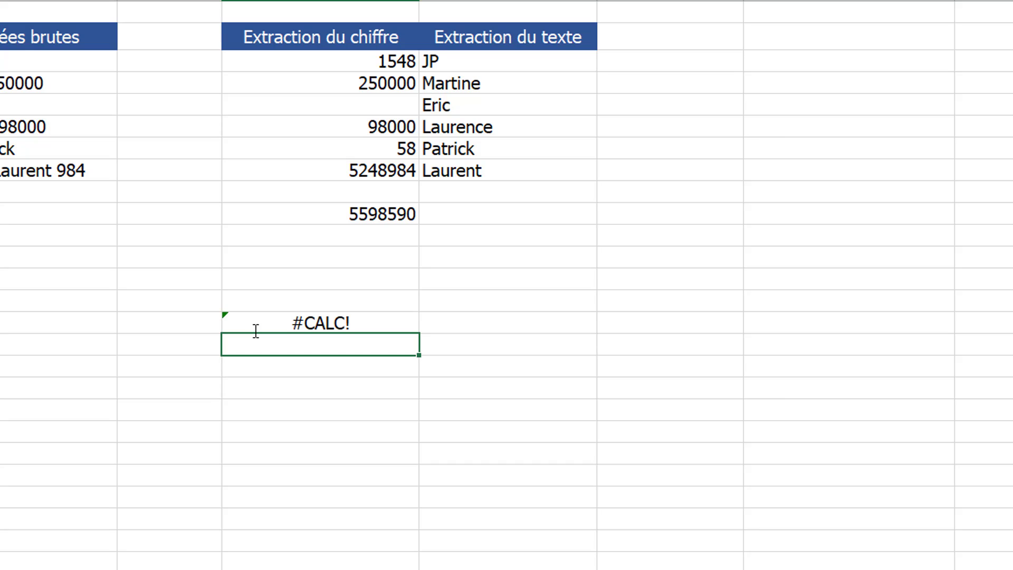
- Break the D15 formula onto a second line before SIERREUR and move the syntax hint out of the way
{"action": "key", "text": "Up"}
{"action": "key", "text": "F2"}
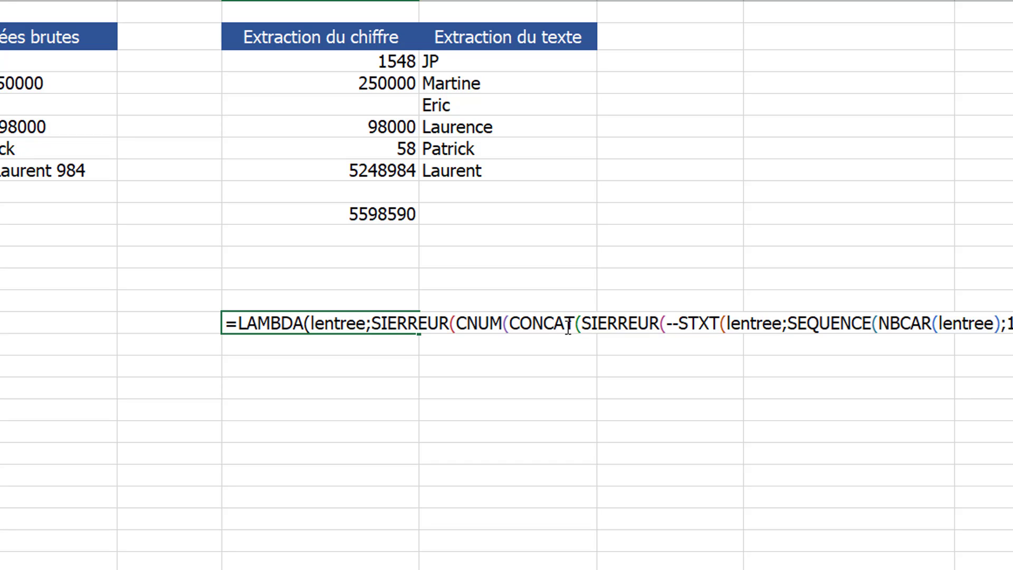
{"action": "left_click", "coordinate": [373, 322]}
{"action": "key", "text": "alt+Return"}
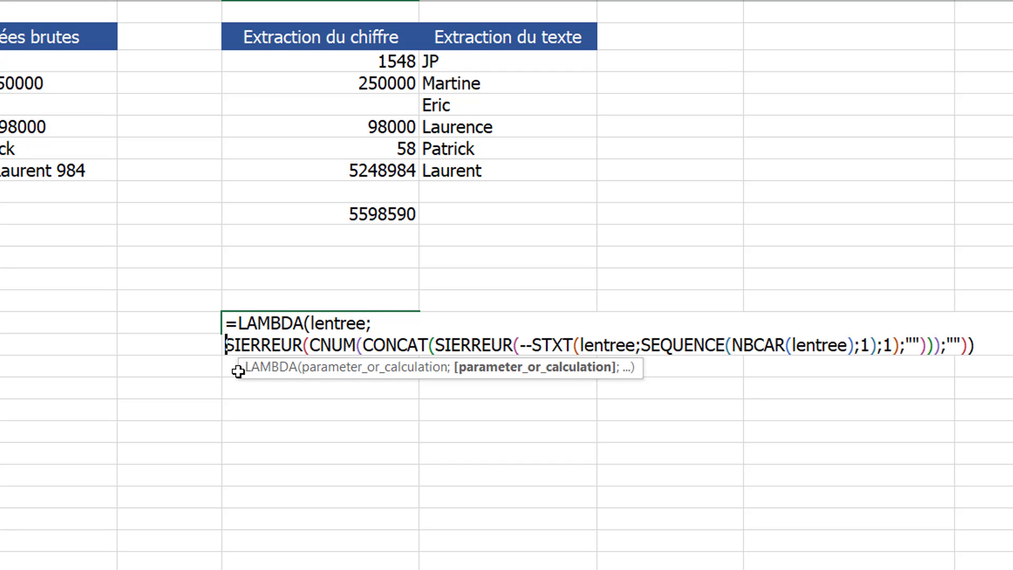
{"action": "left_click_drag", "start_coordinate": [234, 372], "coordinate": [54, 431]}
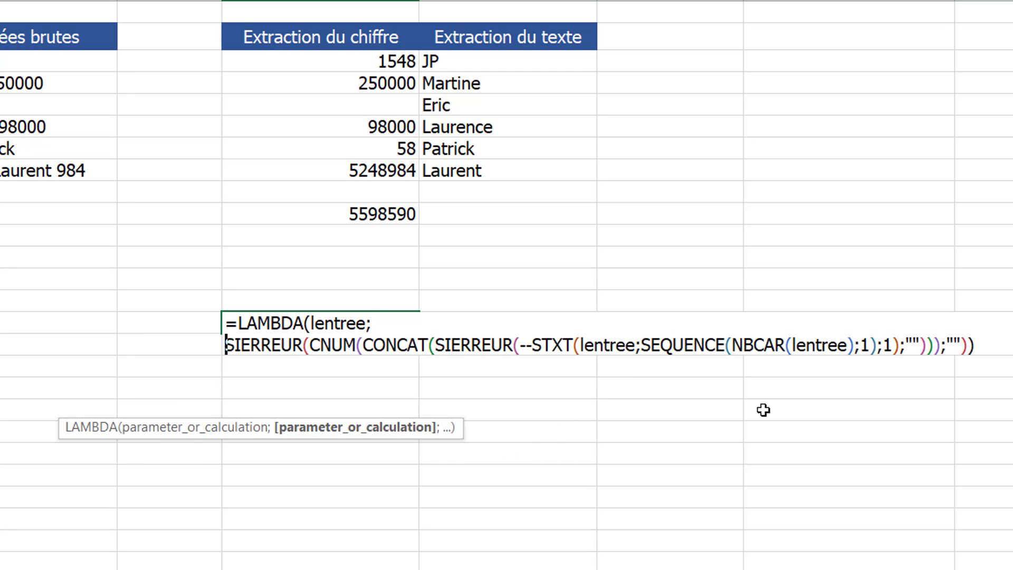
- Append (B4) after the LAMBDA's closing parenthesis in D15 to test it on that cell, and enter the formula
{"action": "left_click", "coordinate": [979, 343]}
{"action": "type", "text": "("}
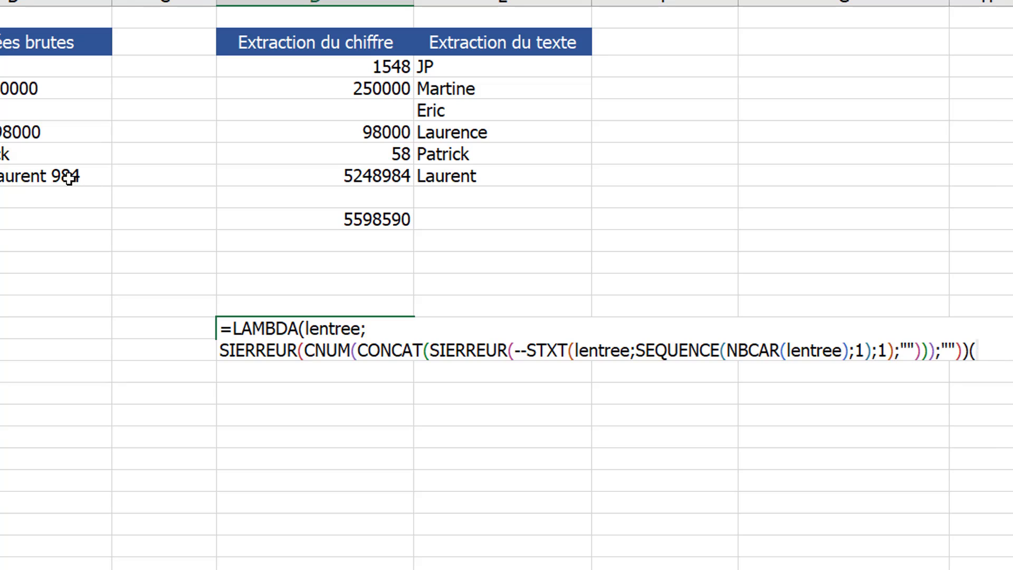
{"action": "left_click", "coordinate": [25, 89]}
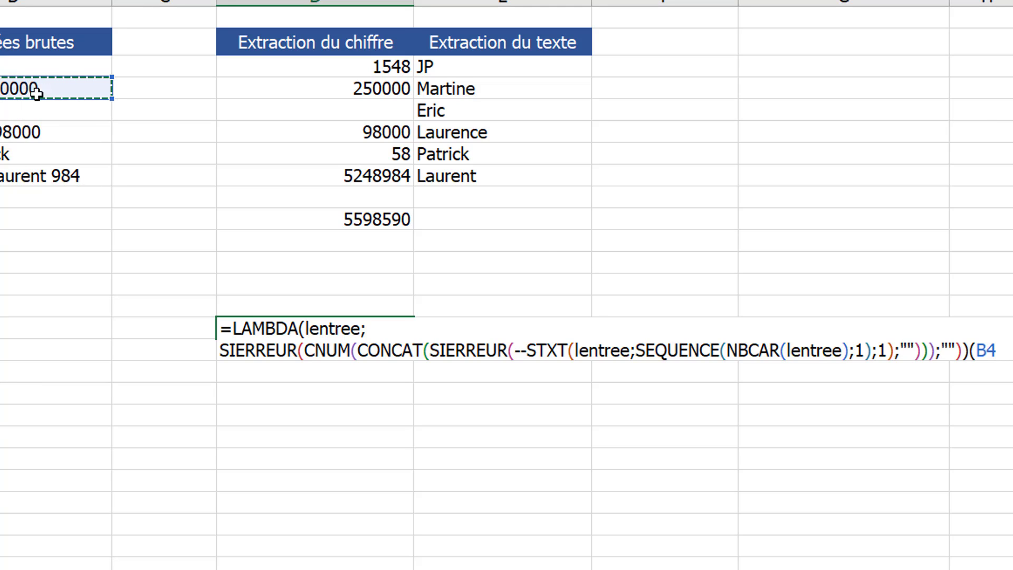
{"action": "type", "text": ")"}
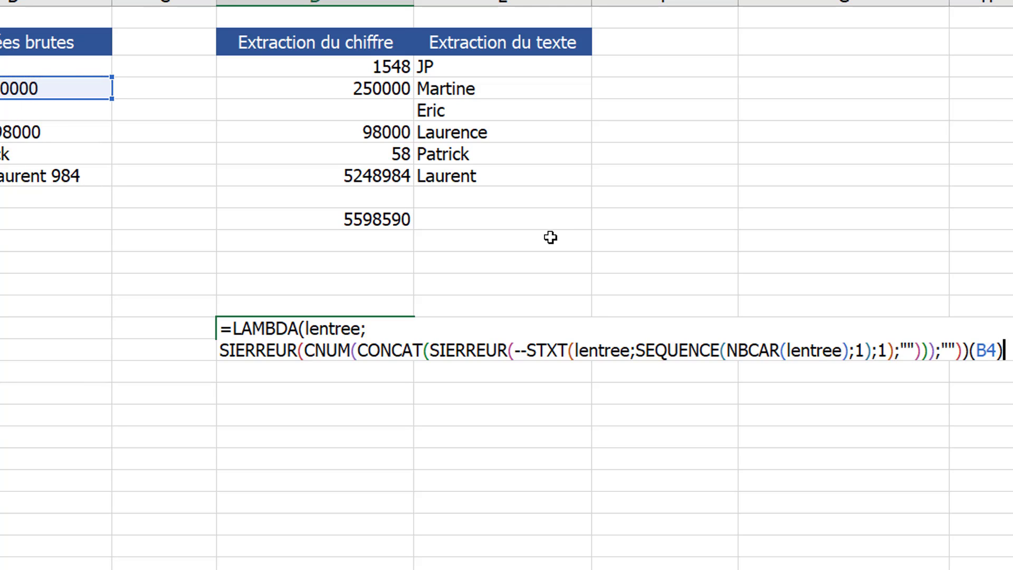
{"action": "key", "text": "Return"}
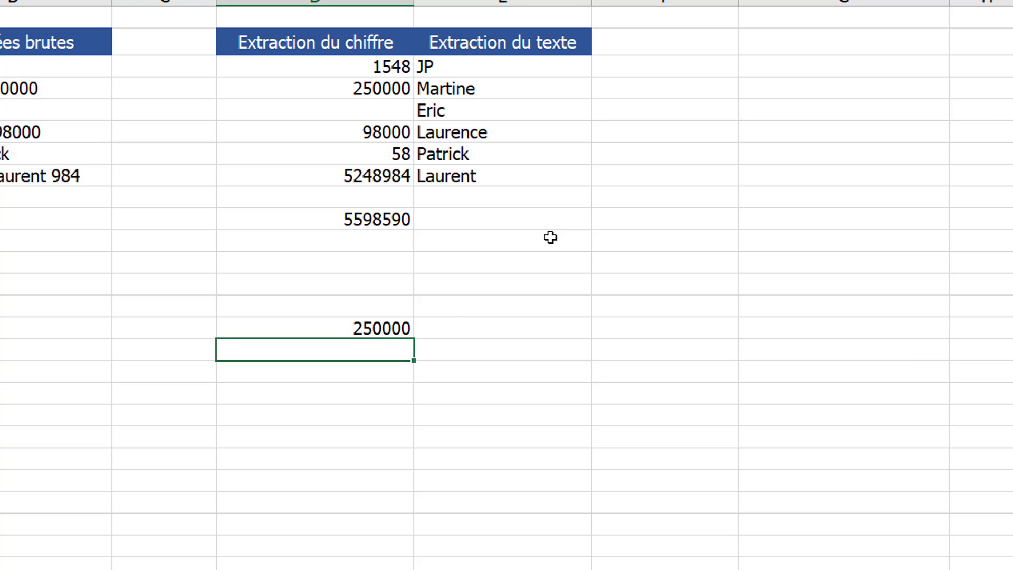
- Copy the LAMBDA text from D15 without the equals sign and the (B4) argument, leaving the cell unchanged
{"action": "key", "text": "Up"}
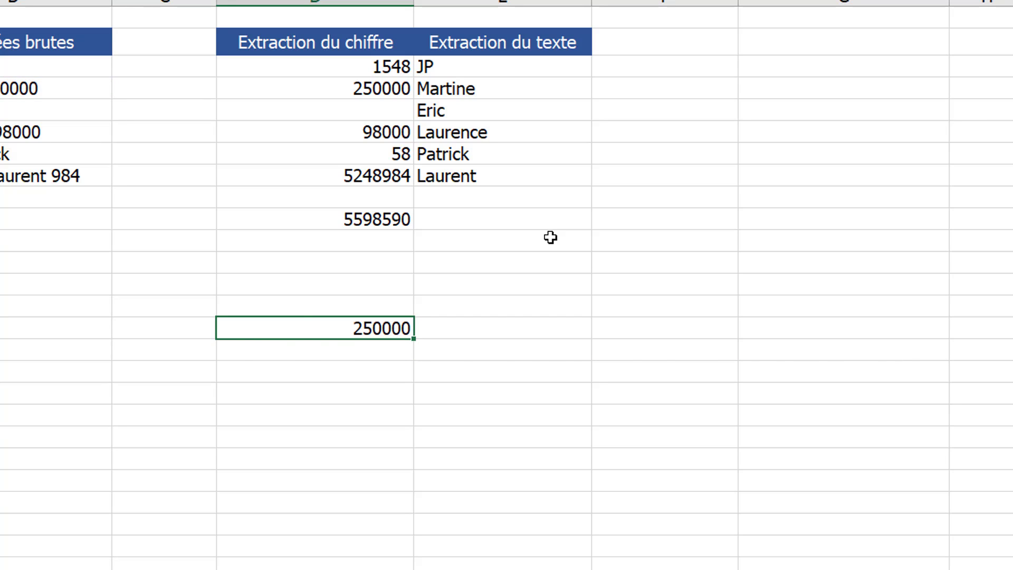
{"action": "key", "text": "F2"}
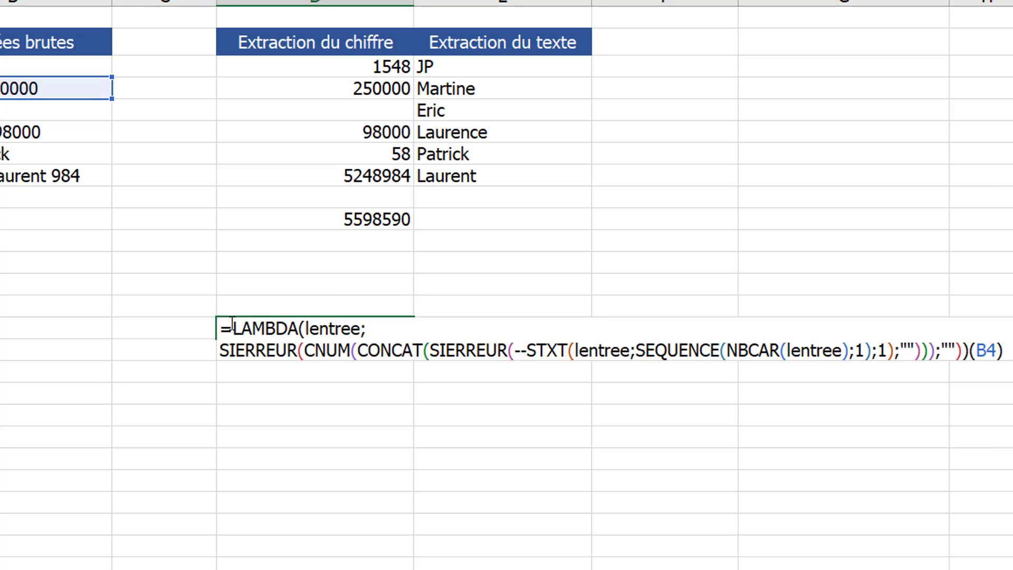
{"action": "left_click_drag", "start_coordinate": [232, 328], "coordinate": [970, 351]}
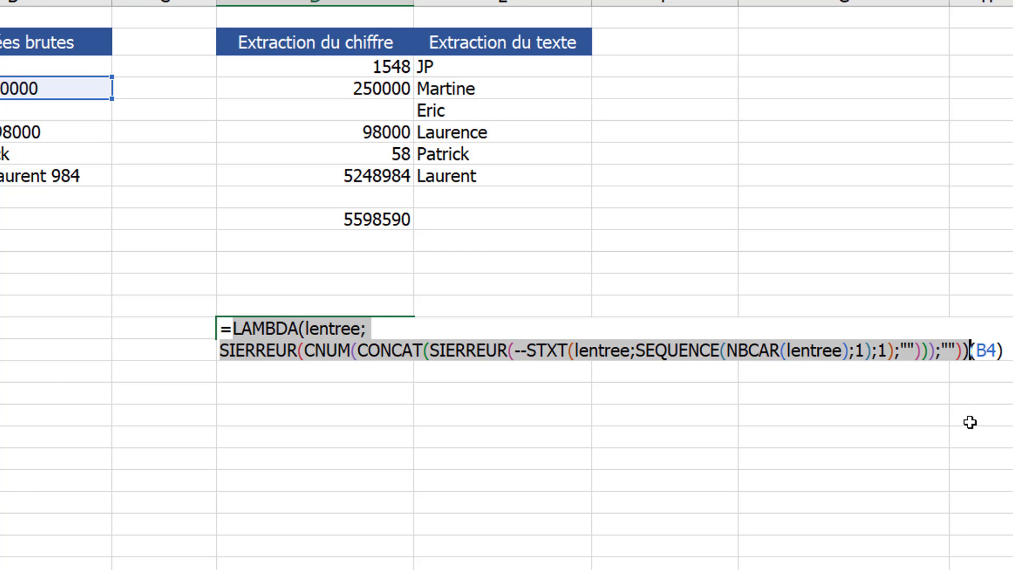
{"action": "key", "text": "Escape"}
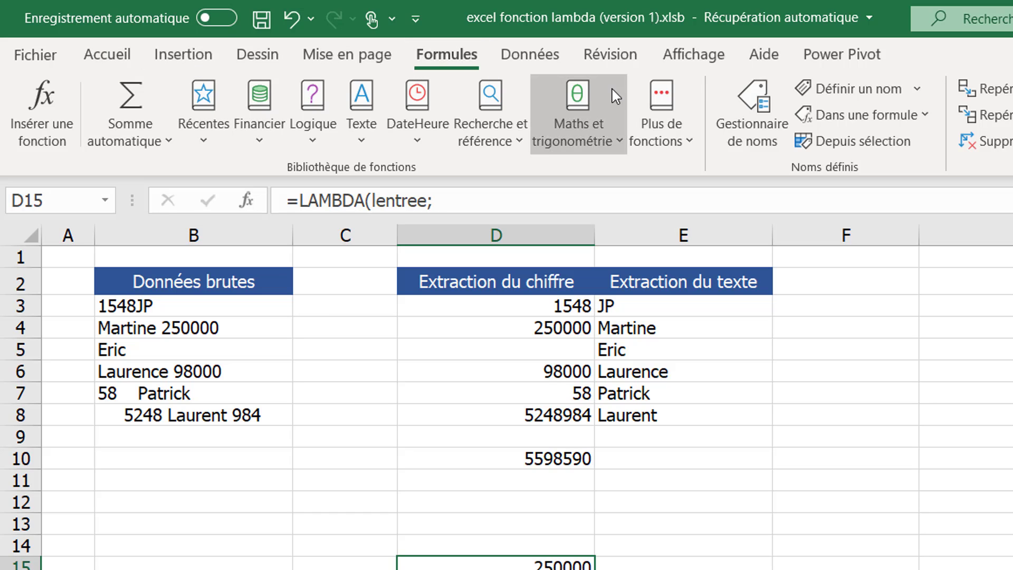
- Start a new defined name called extractionchiffre in the name manager
{"action": "left_click", "coordinate": [757, 102]}
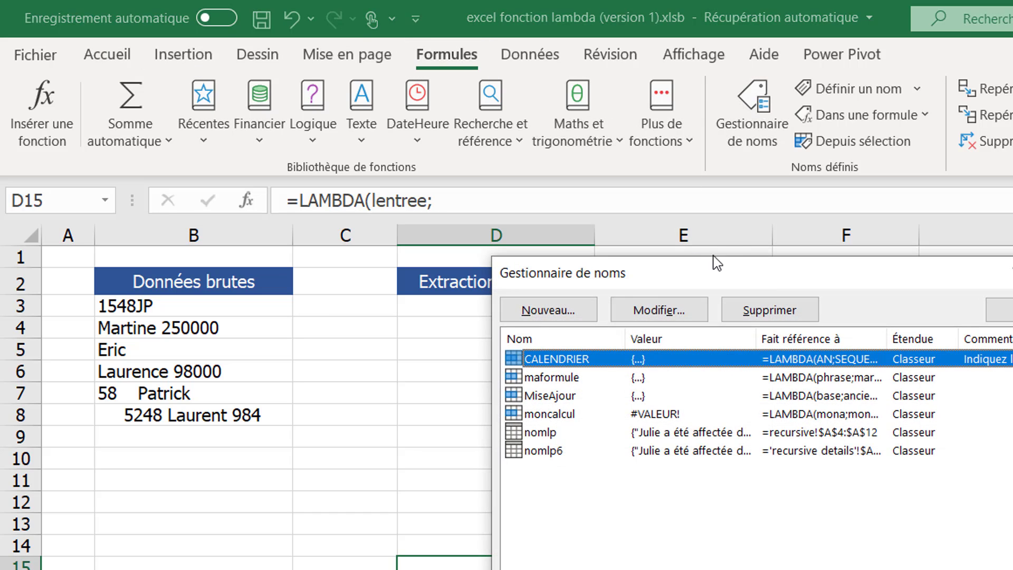
{"action": "left_click_drag", "start_coordinate": [730, 278], "coordinate": [1002, 306]}
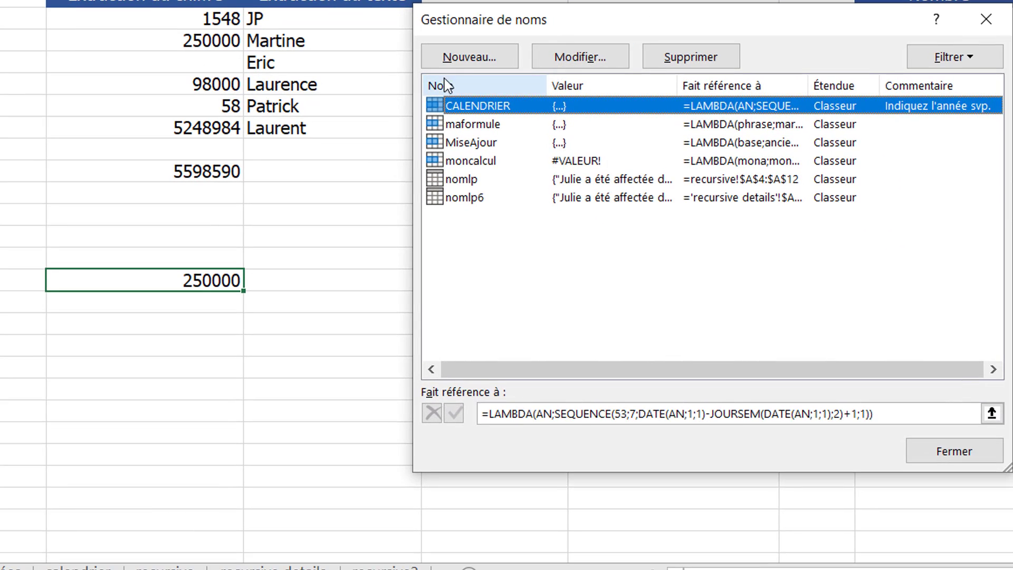
{"action": "left_click", "coordinate": [480, 60]}
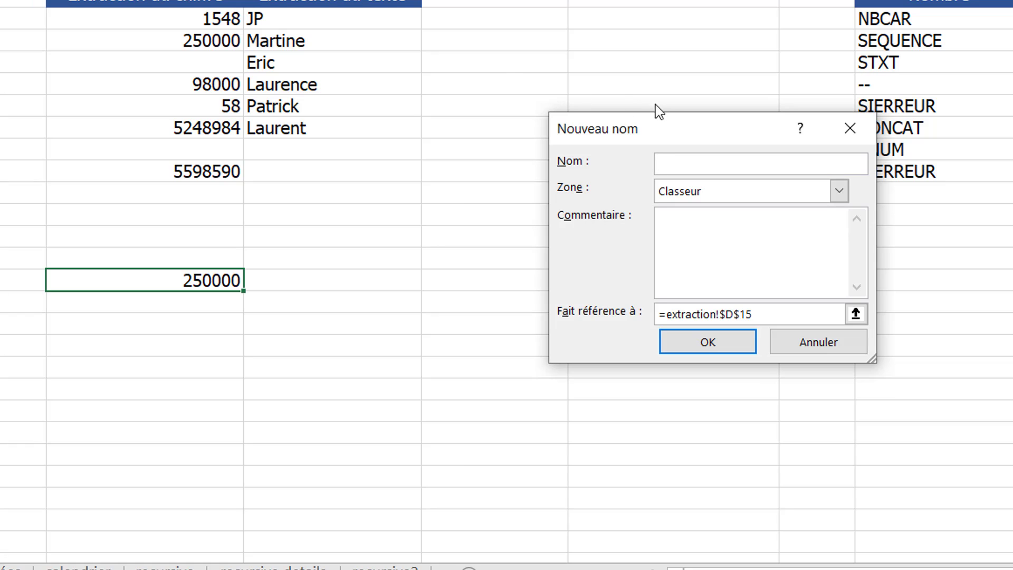
{"action": "left_click_drag", "start_coordinate": [680, 136], "coordinate": [169, 187]}
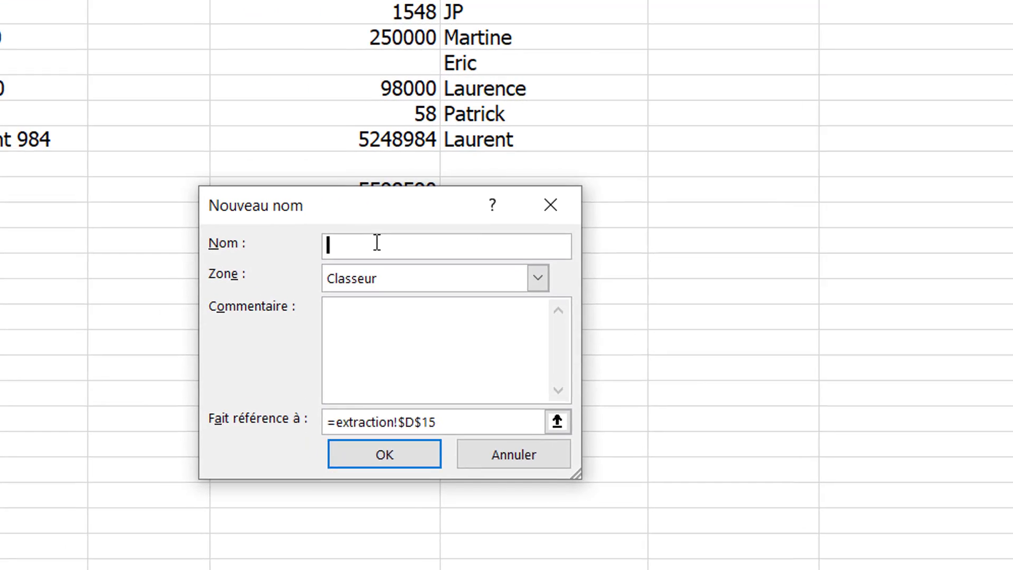
{"action": "type", "text": "extrac"}
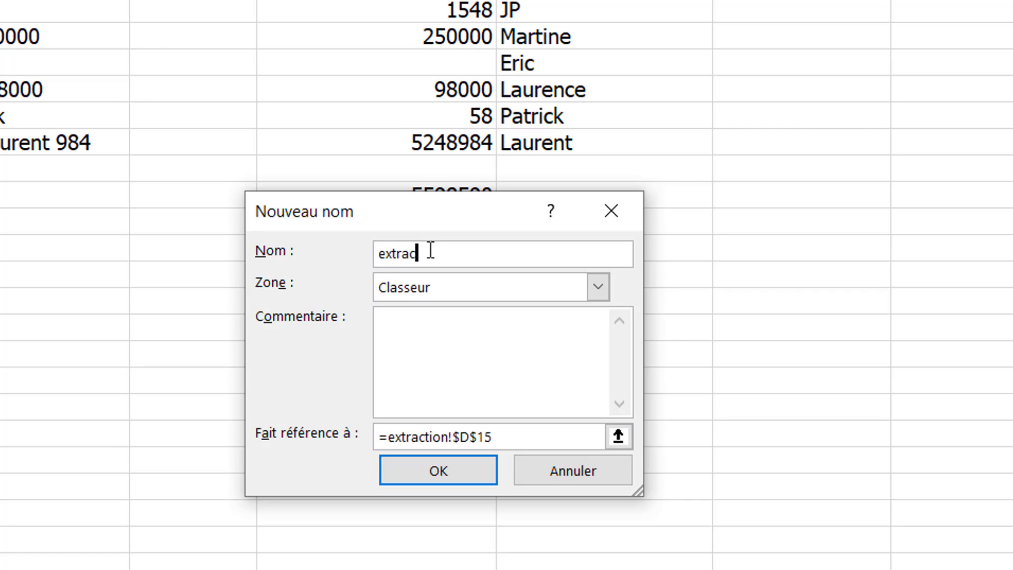
{"action": "type", "text": "tionchiffre"}
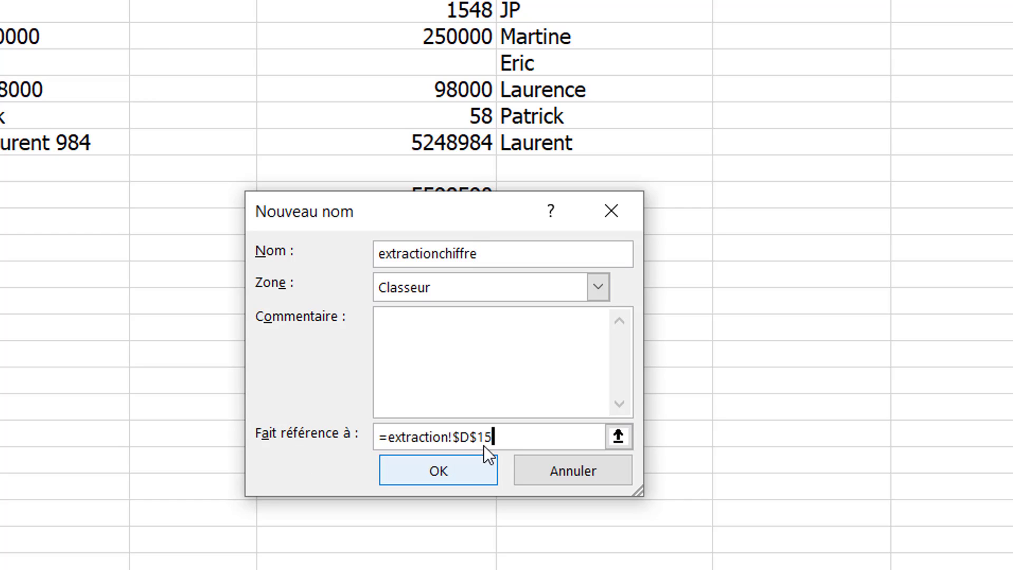
- Replace the extractionchiffre name's cell reference with the copied LAMBDA text and save the name
{"action": "left_click_drag", "start_coordinate": [492, 437], "coordinate": [336, 425]}
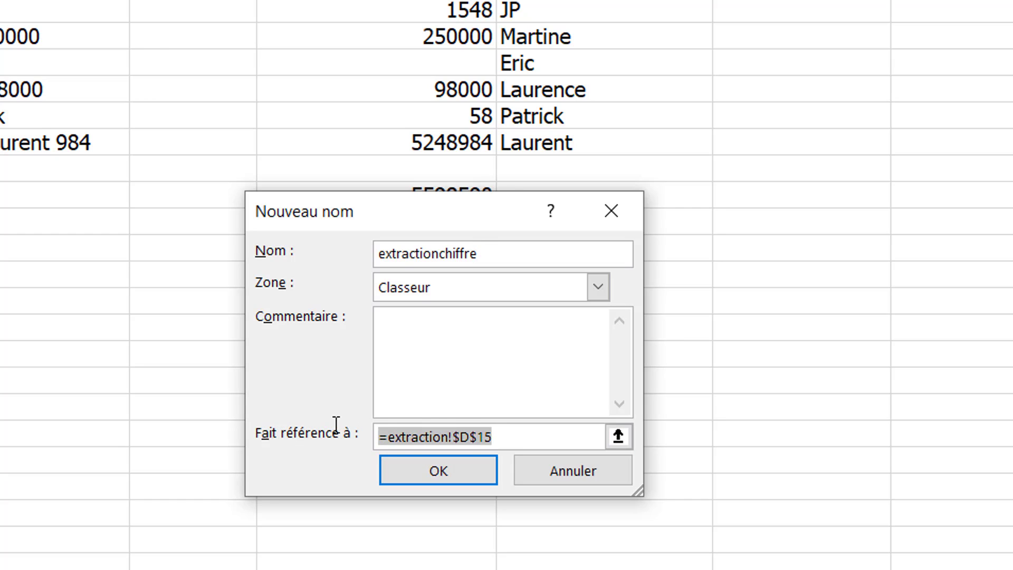
{"action": "key", "text": "ctrl+v"}
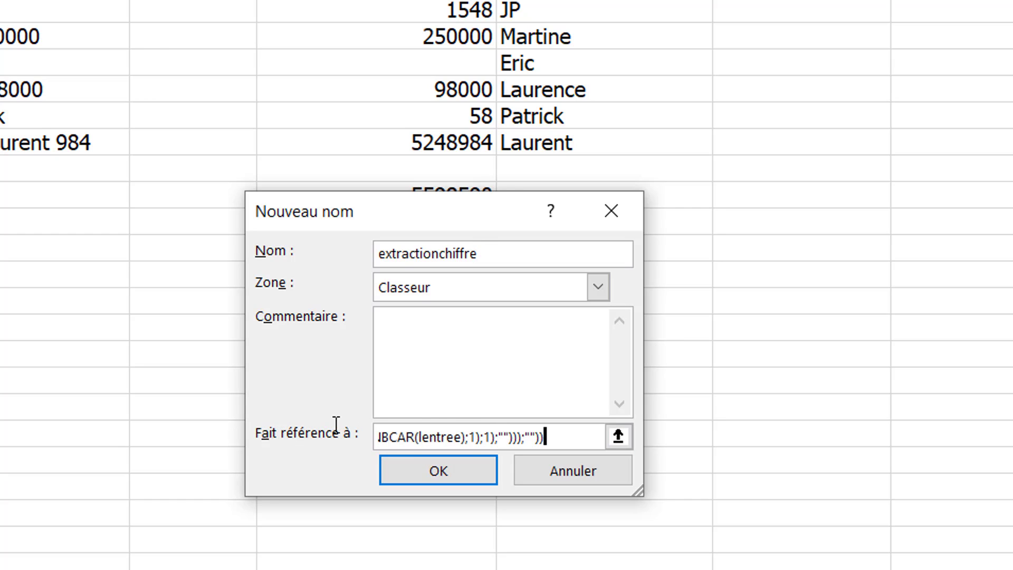
{"action": "left_click", "coordinate": [444, 472]}
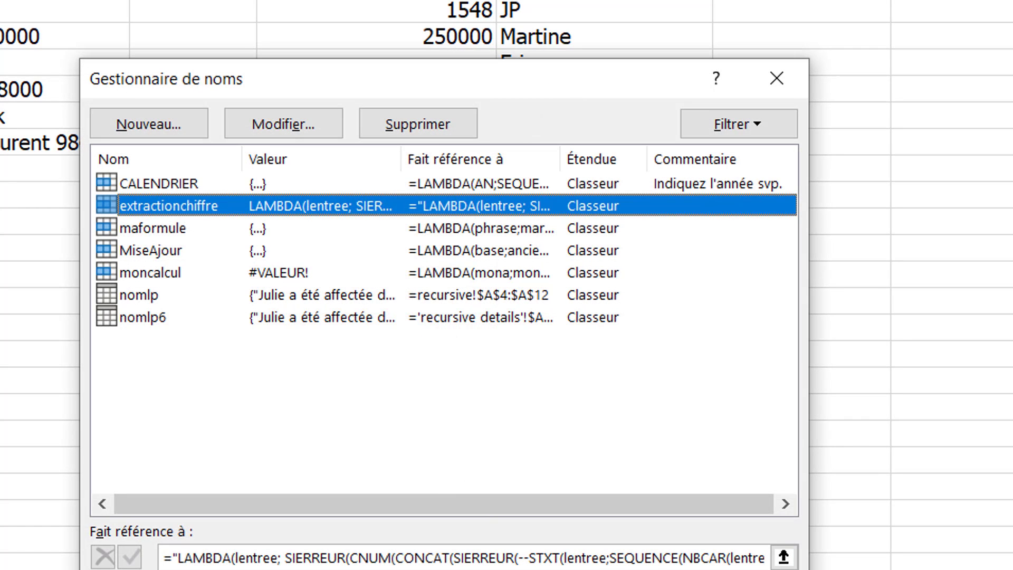
- Close the name manager, then clear the test formula in D15 and the contents of D3:D12
{"action": "key", "text": "Escape"}
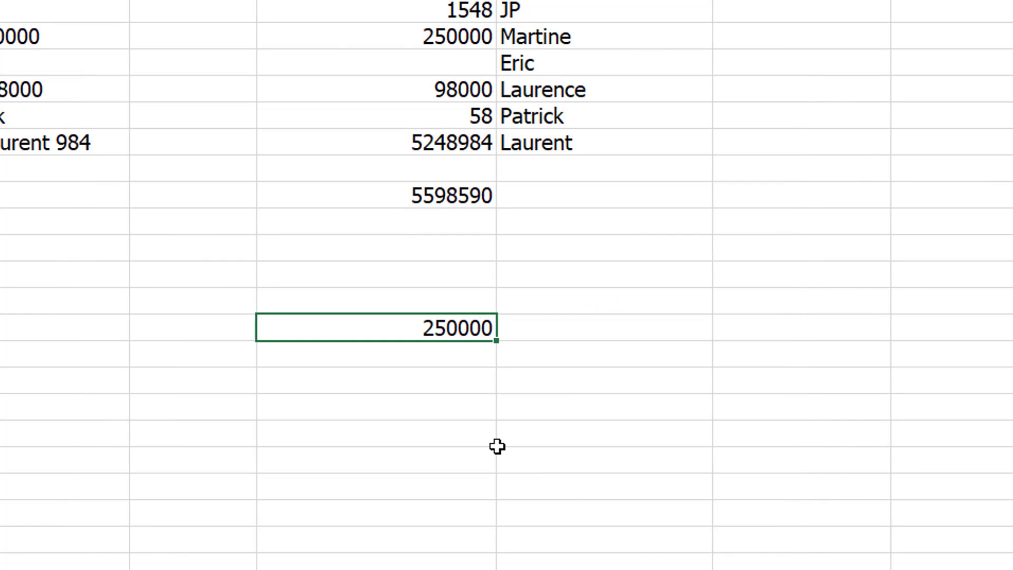
{"action": "key", "text": "Delete"}
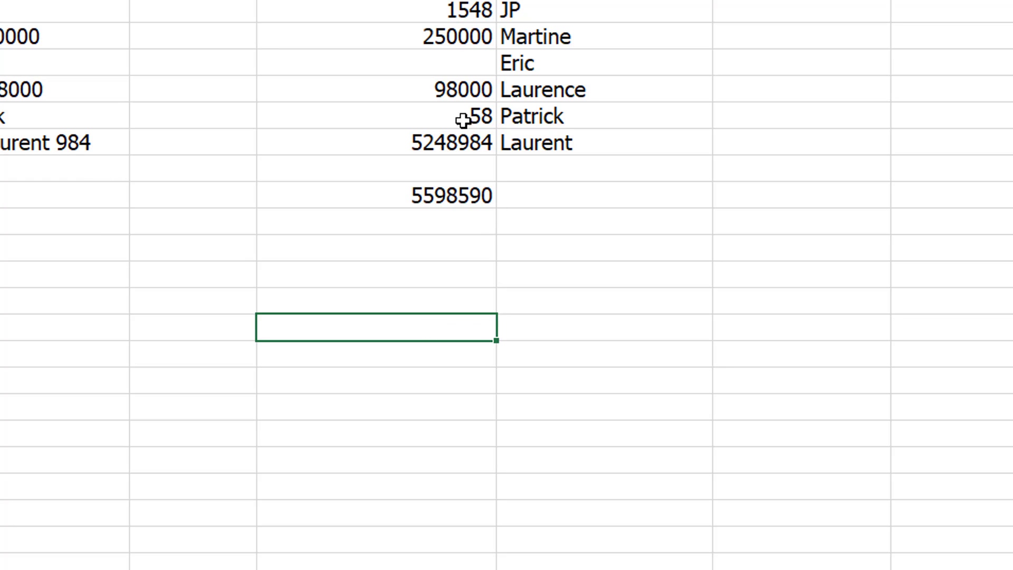
{"action": "left_click", "coordinate": [446, 16]}
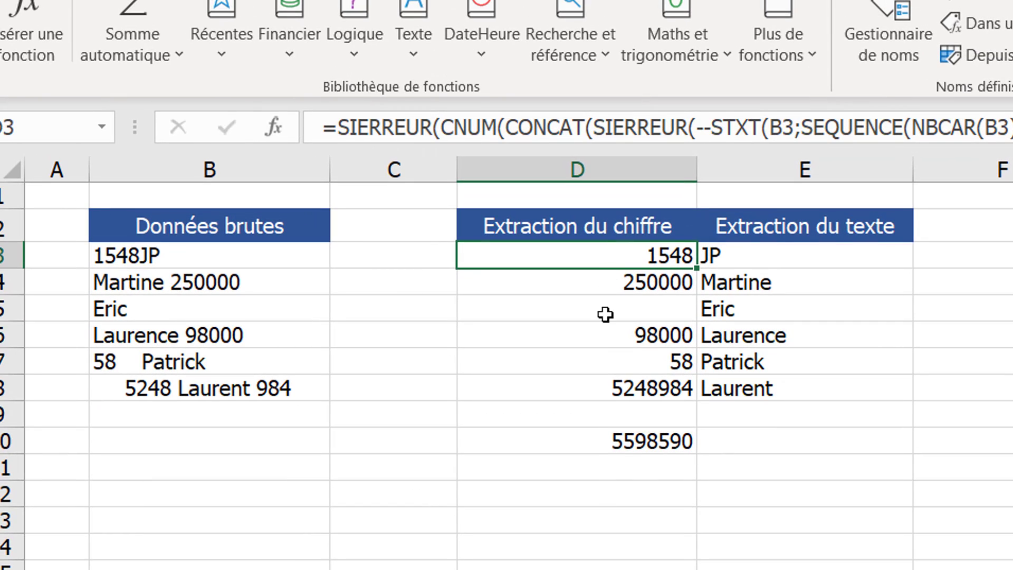
{"action": "left_click_drag", "start_coordinate": [605, 315], "coordinate": [597, 505]}
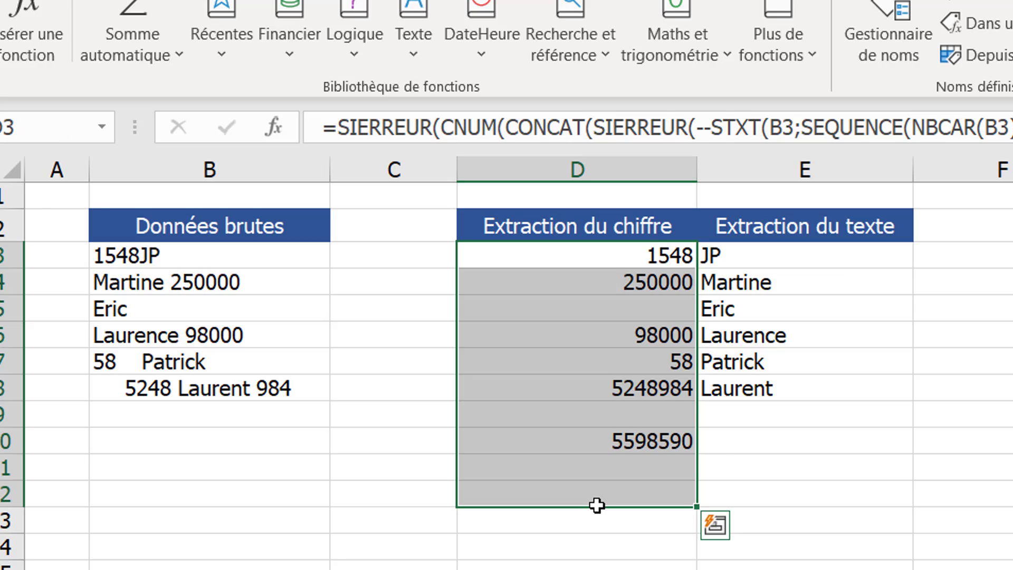
{"action": "key", "text": "Delete"}
- Enter =extractionchiffre(B3) in D3 to extract the digits with the named LAMBDA function
{"action": "left_click", "coordinate": [635, 254]}
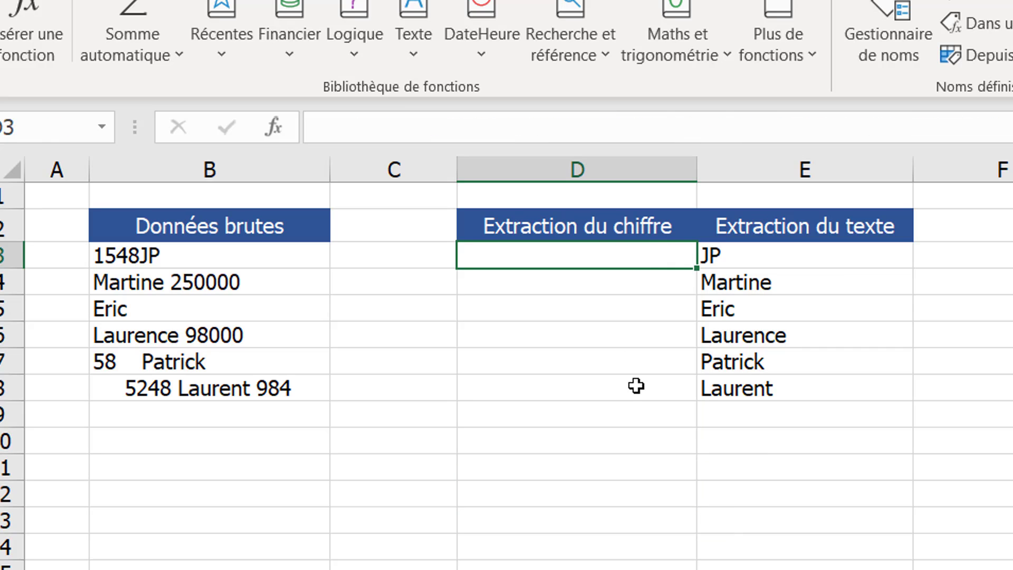
{"action": "type", "text": "="}
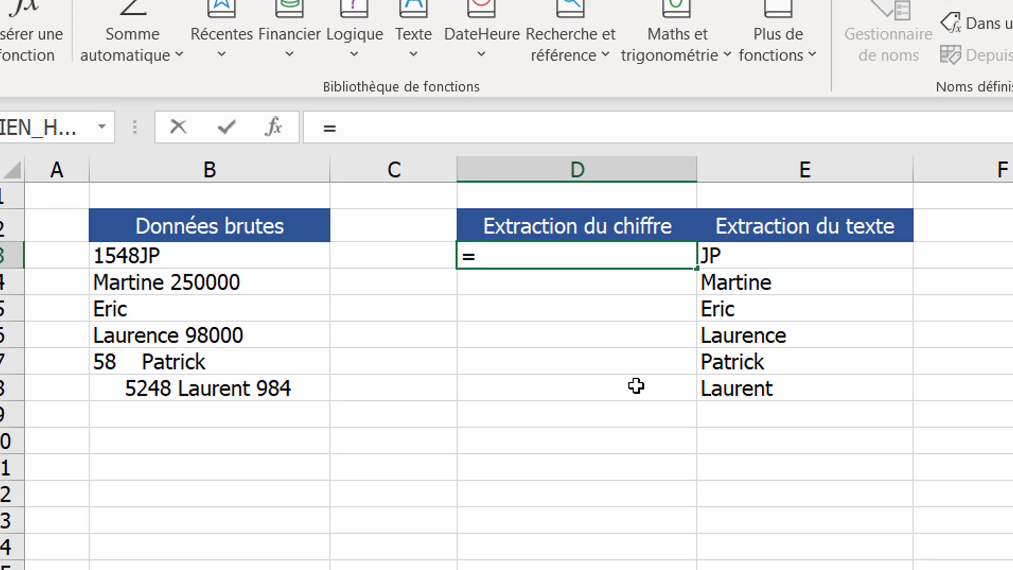
{"action": "type", "text": "ex"}
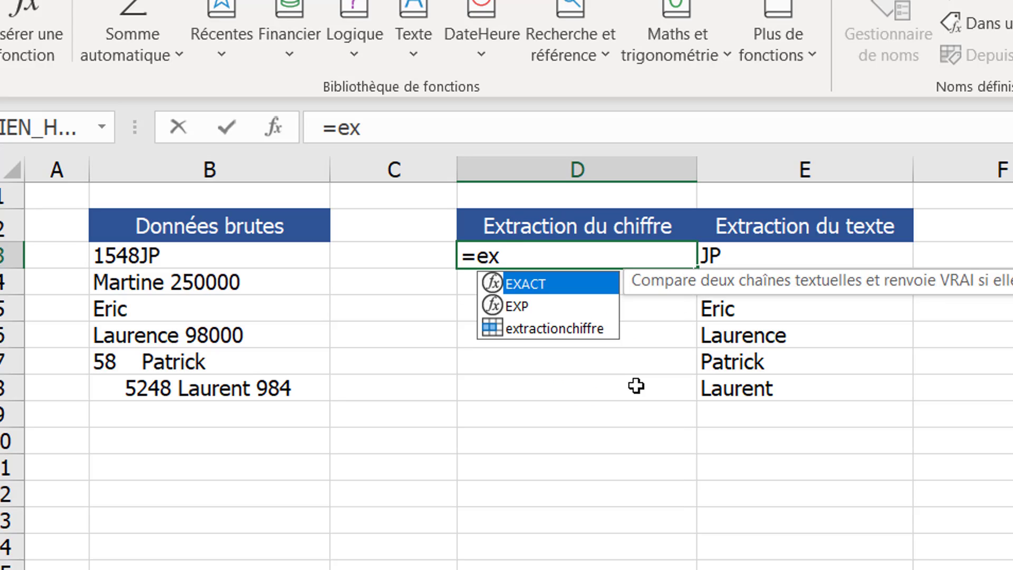
{"action": "key", "text": "Down"}
{"action": "key", "text": "Down"}
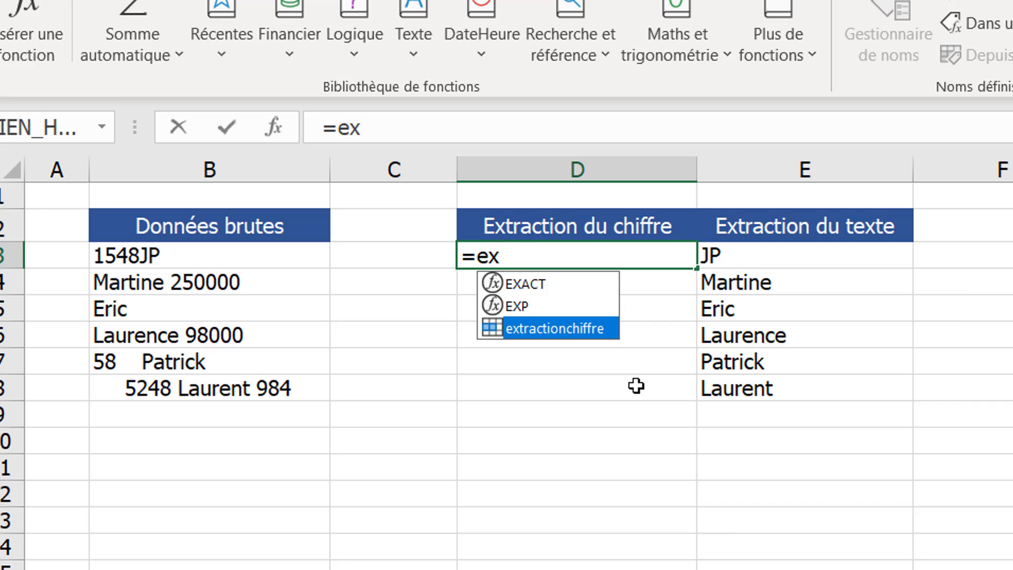
{"action": "key", "text": "Tab"}
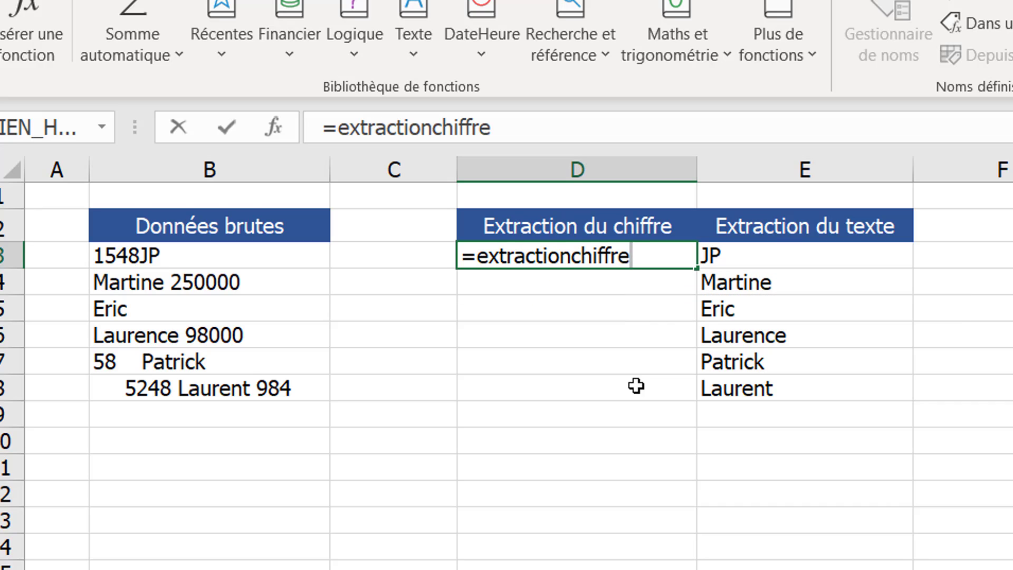
{"action": "type", "text": "("}
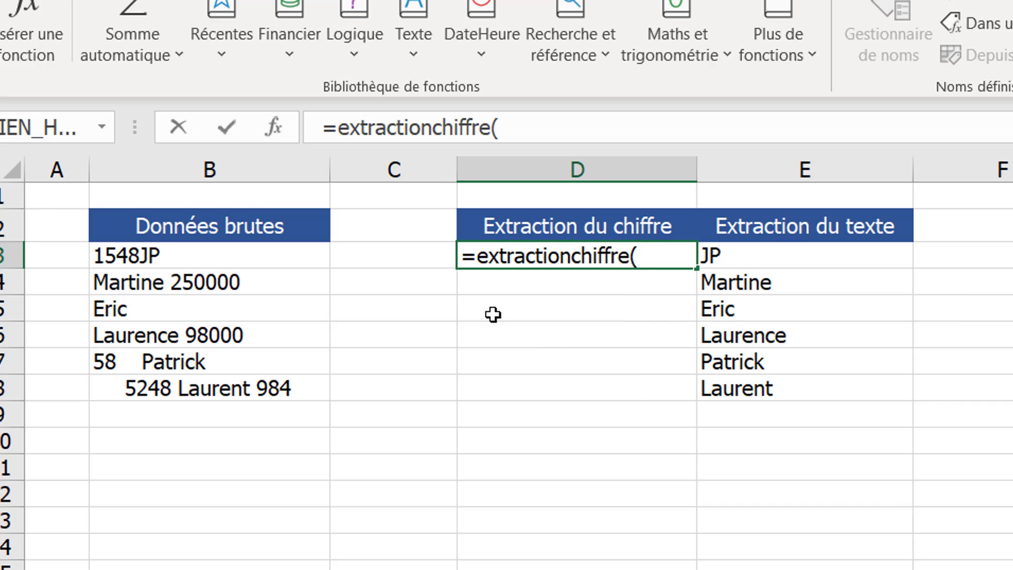
{"action": "left_click", "coordinate": [230, 256]}
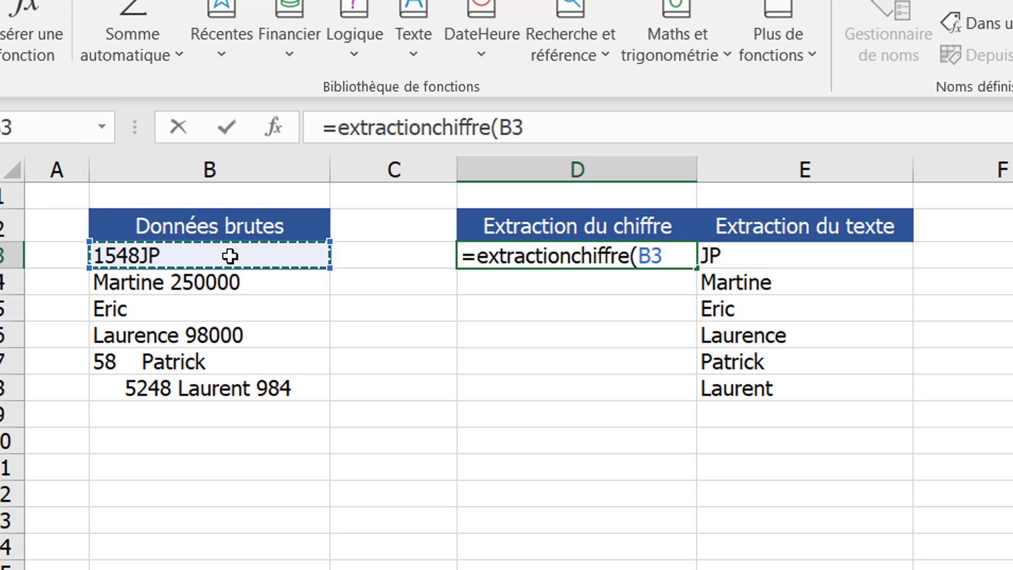
{"action": "type", "text": ")"}
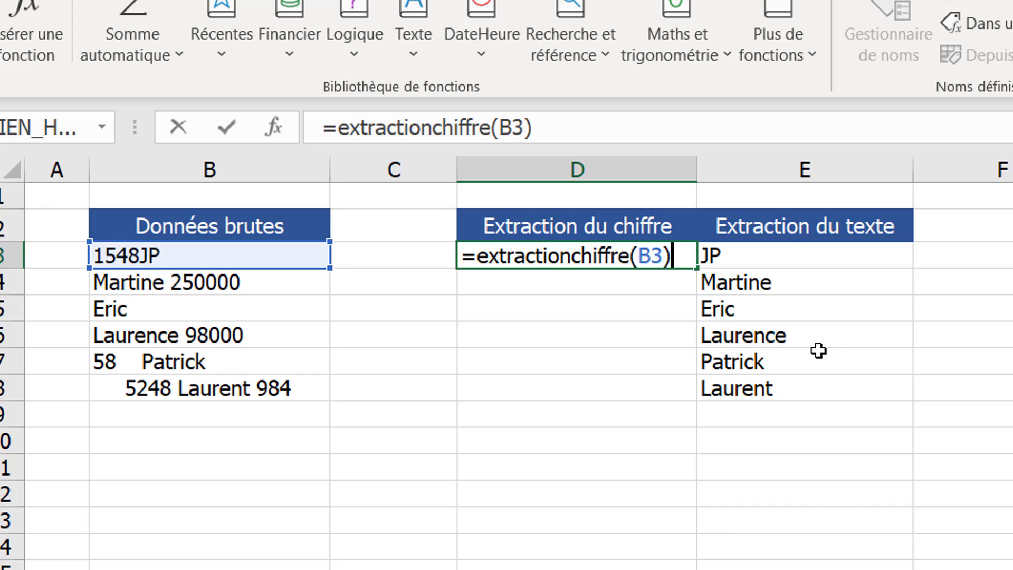
{"action": "key", "text": "Return"}
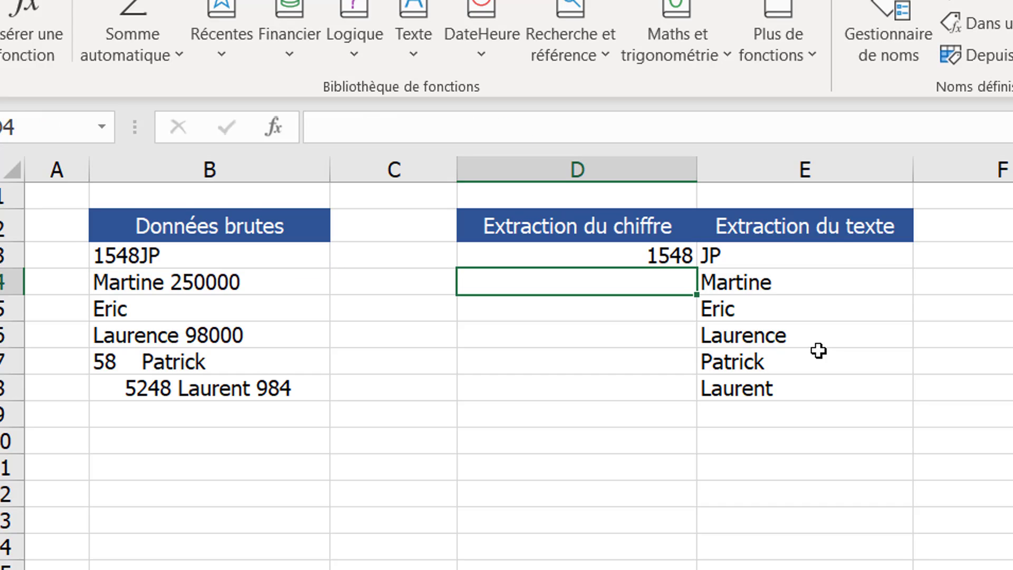
- Fill the extractionchiffre formula from D3 down to D8 and check the formulas in D5 and D3
{"action": "key", "text": "Up"}
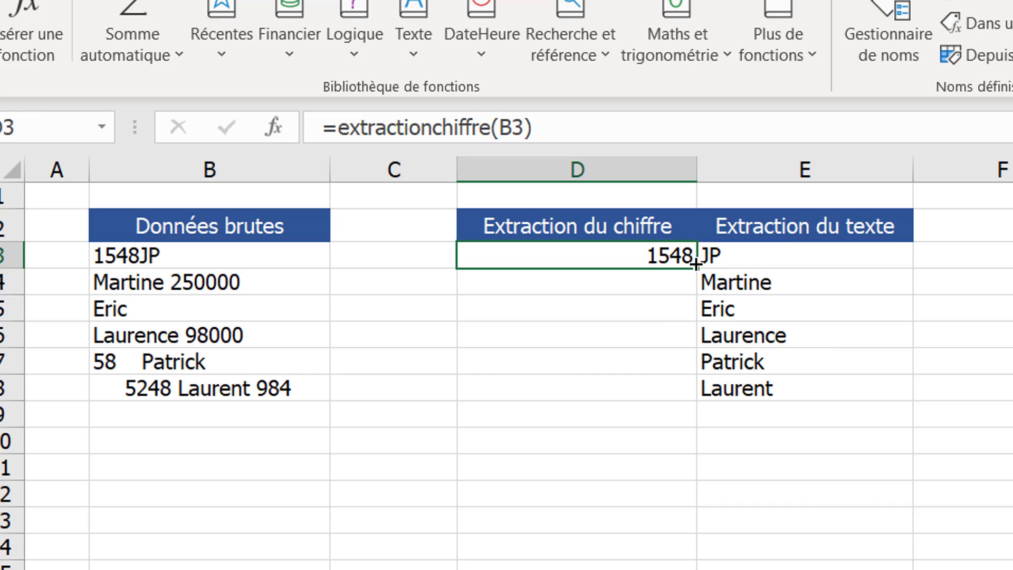
{"action": "left_click_drag", "start_coordinate": [695, 267], "coordinate": [682, 402]}
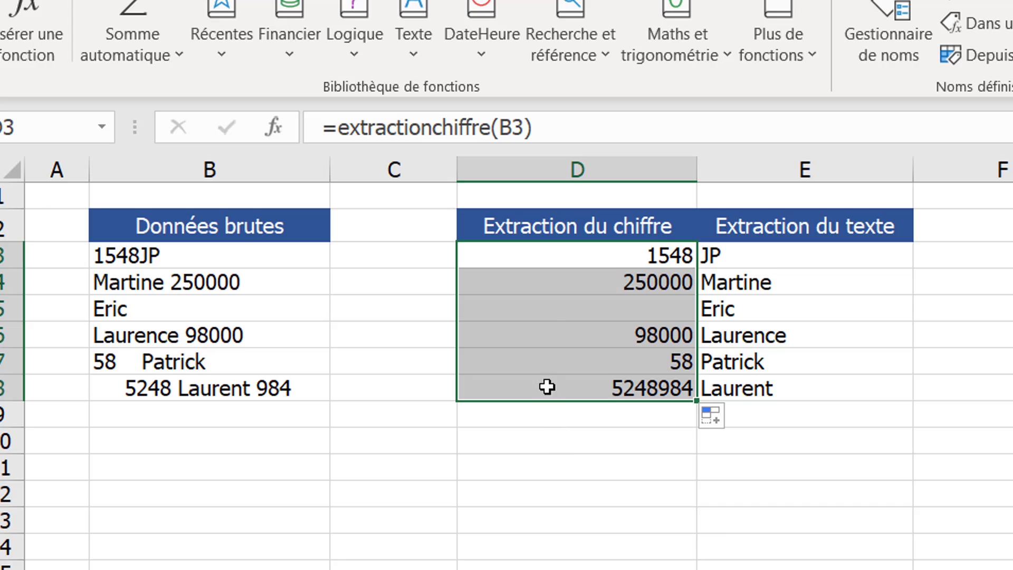
{"action": "left_click", "coordinate": [543, 305]}
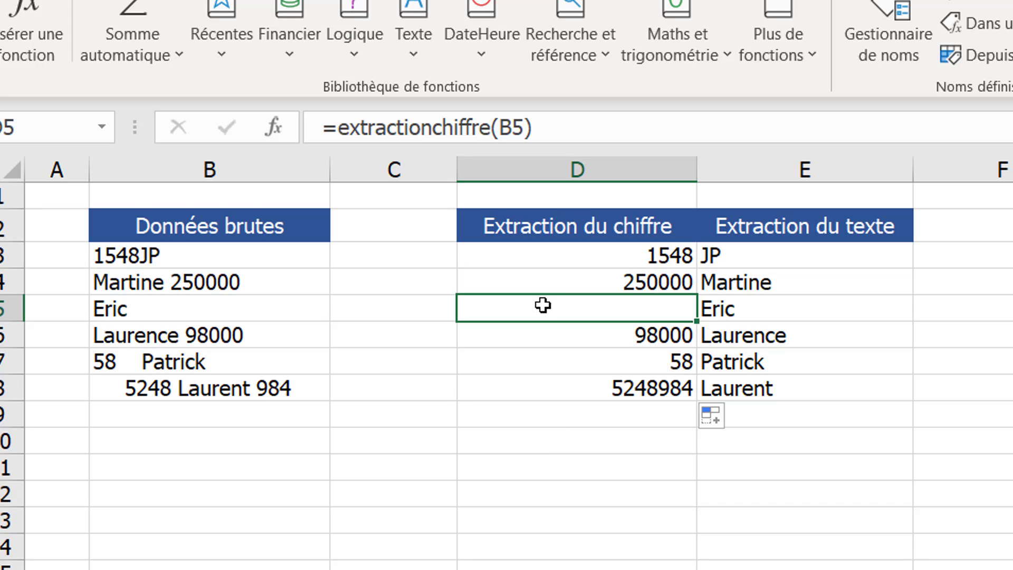
{"action": "left_click", "coordinate": [539, 254]}
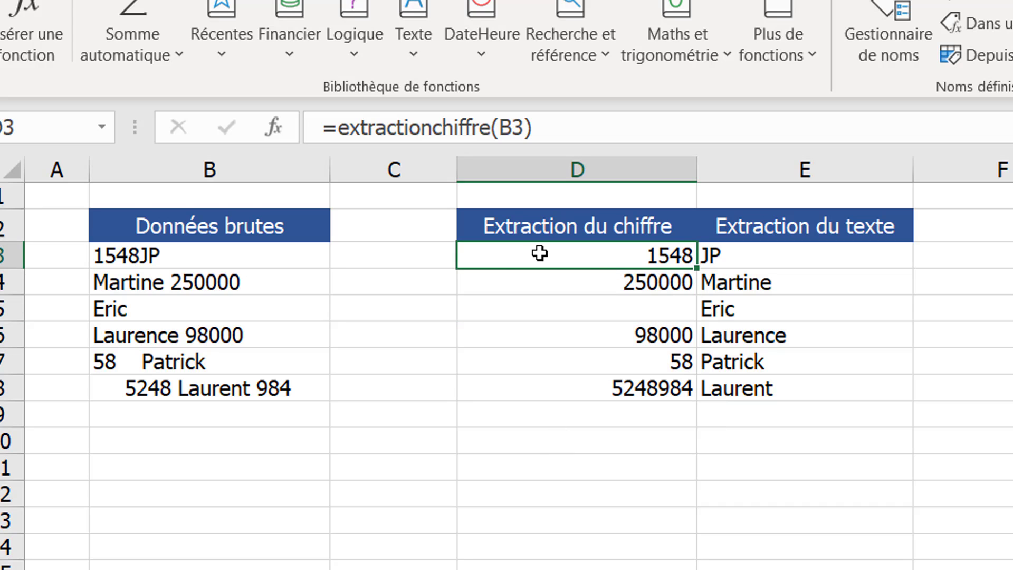
{"action": "double_click", "coordinate": [539, 253]}
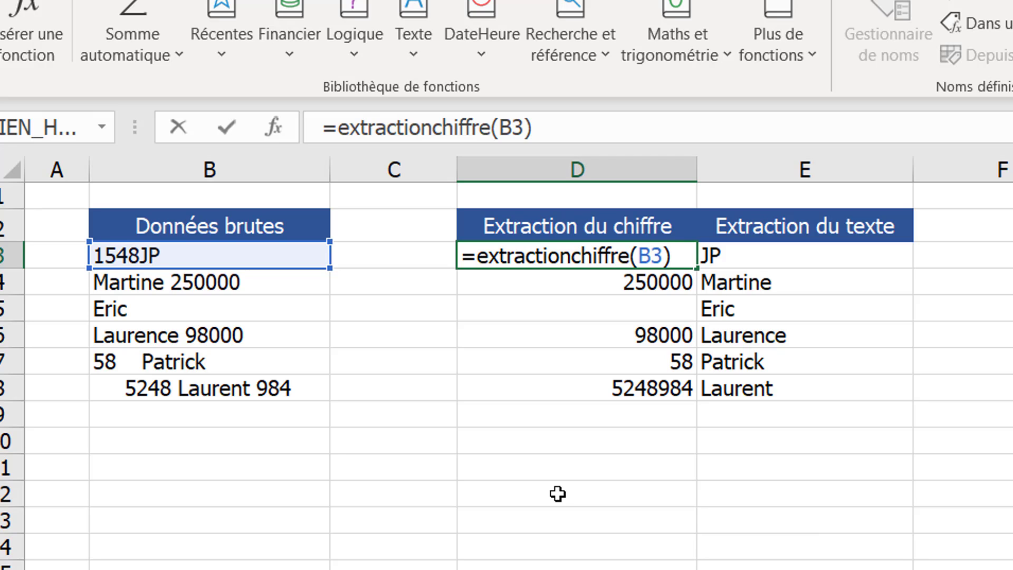
{"action": "key", "text": "ctrl+Return"}
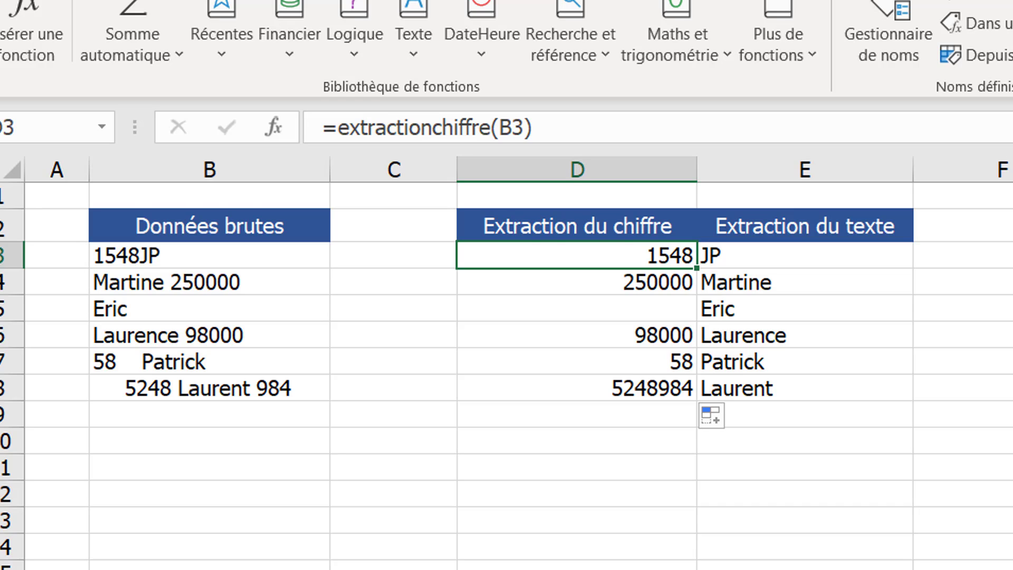
- Switch to the recursive sheet and examine the Base de données sentences and the Ancienne ville and Nouvelle ville lists
{"action": "key", "text": "ctrl+Page_Down"}
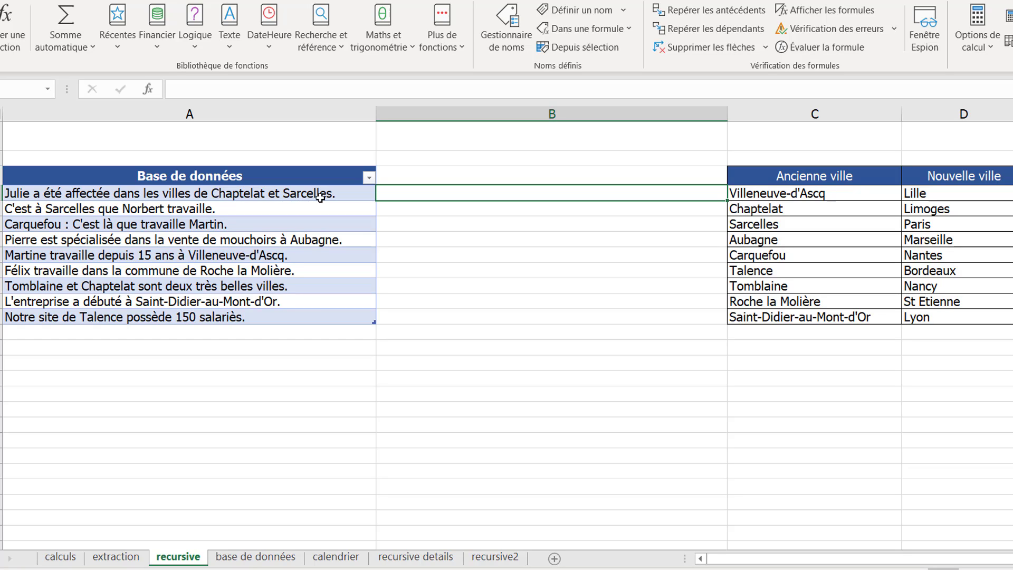
{"action": "left_click", "coordinate": [278, 191]}
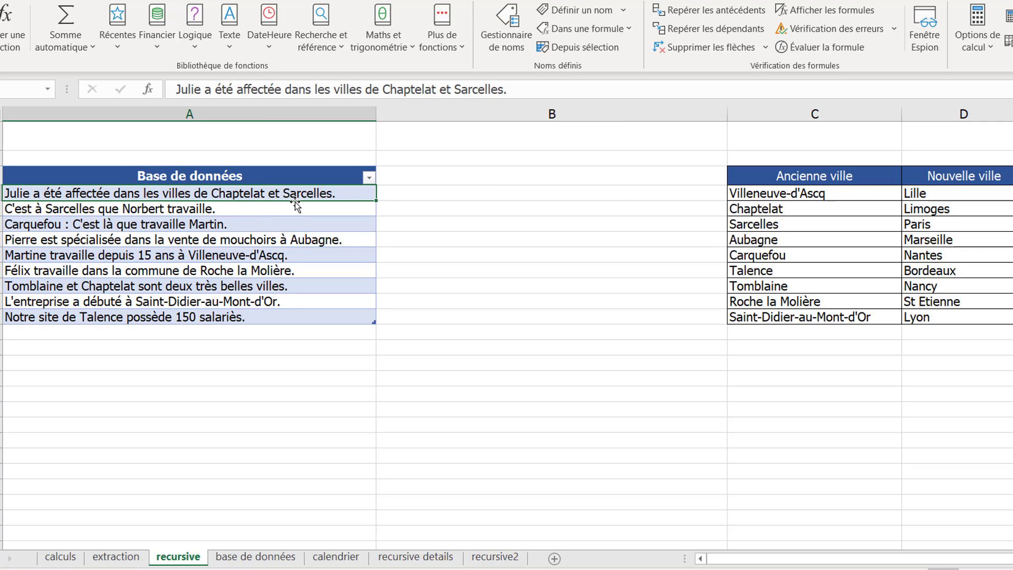
{"action": "left_click", "coordinate": [211, 212]}
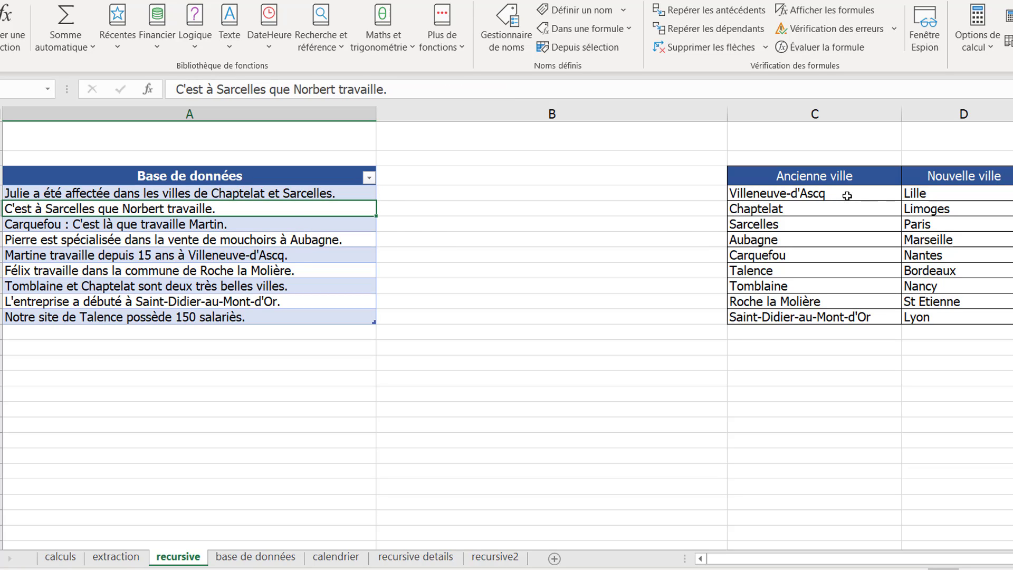
{"action": "left_click_drag", "start_coordinate": [851, 194], "coordinate": [843, 317]}
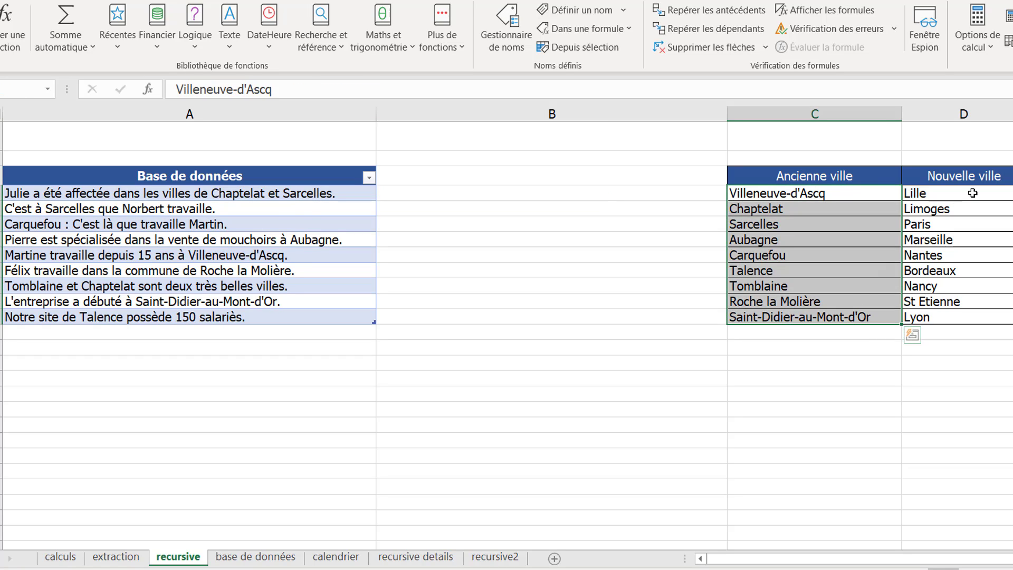
{"action": "left_click_drag", "start_coordinate": [972, 193], "coordinate": [970, 315]}
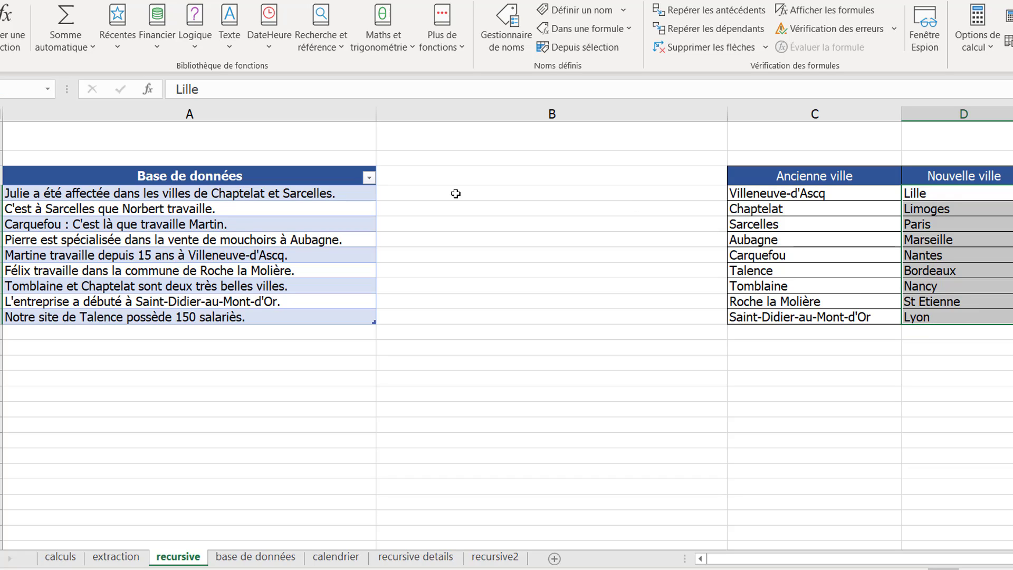
{"action": "left_click", "coordinate": [440, 191]}
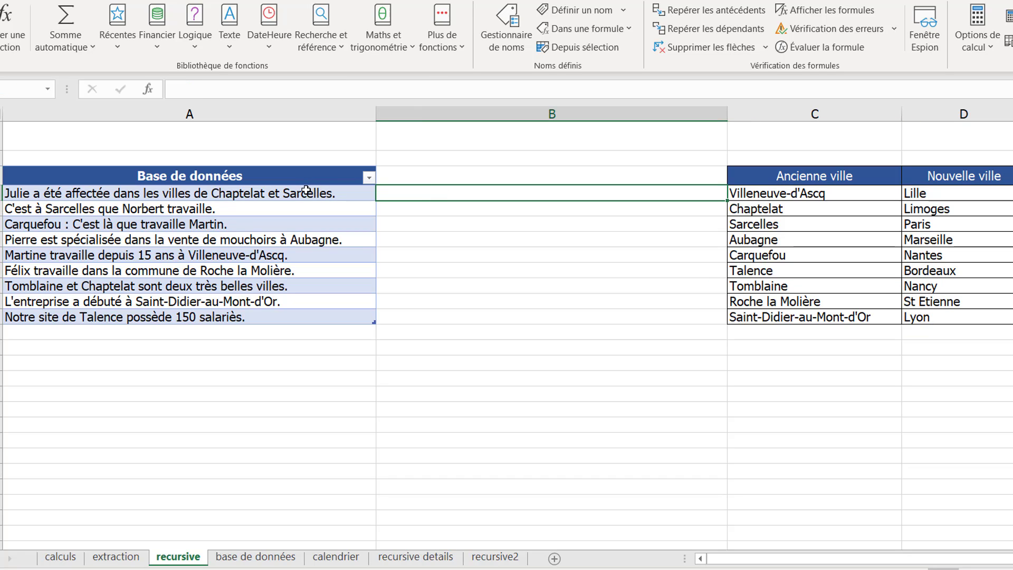
{"action": "left_click_drag", "start_coordinate": [306, 192], "coordinate": [297, 317]}
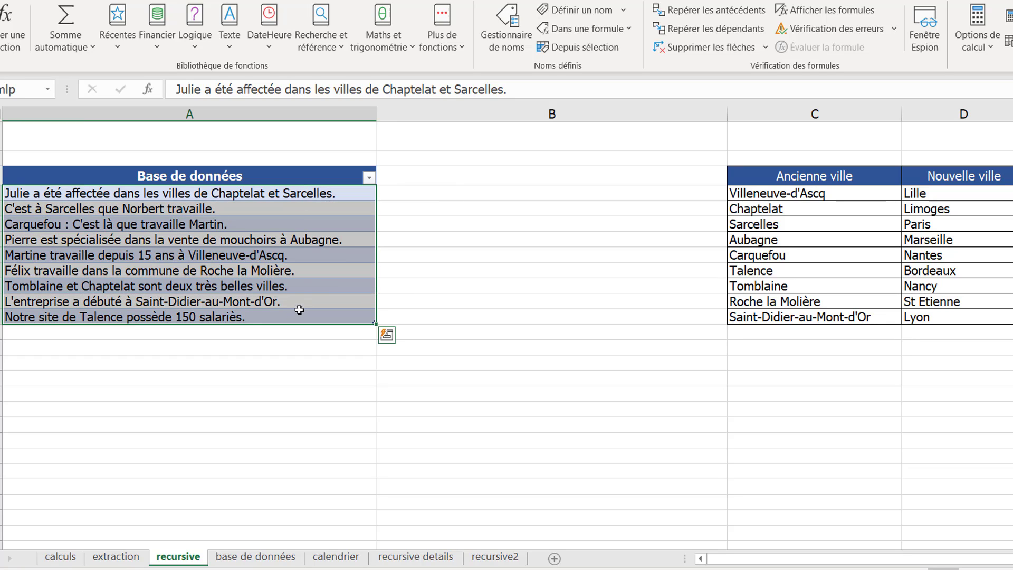
- Enter =MiseAjour([@[Base de données]];$C$4;$D$4) in B4 beside the first sentence to replace old city names with new ones
{"action": "left_click", "coordinate": [482, 194]}
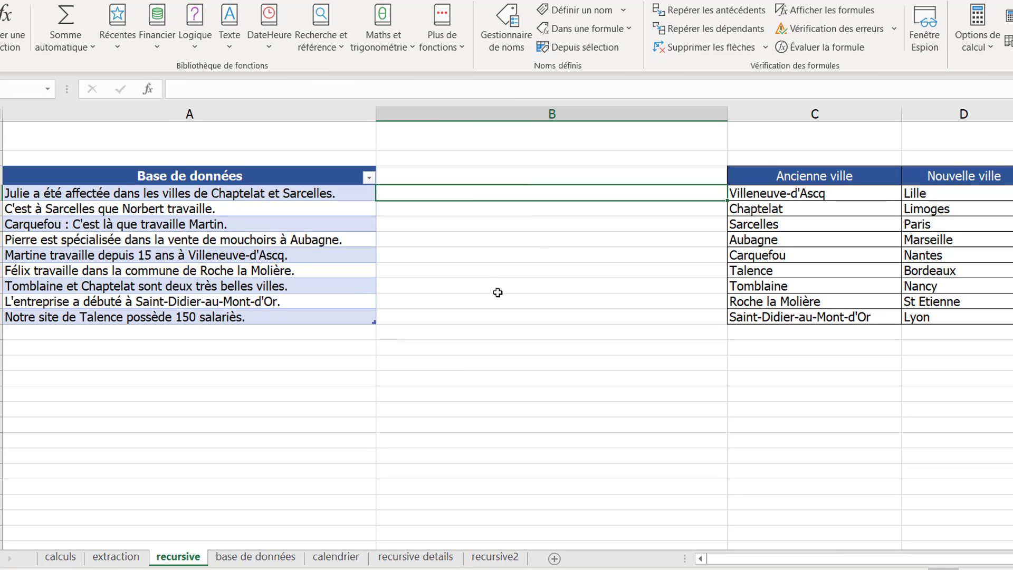
{"action": "type", "text": "=mi"}
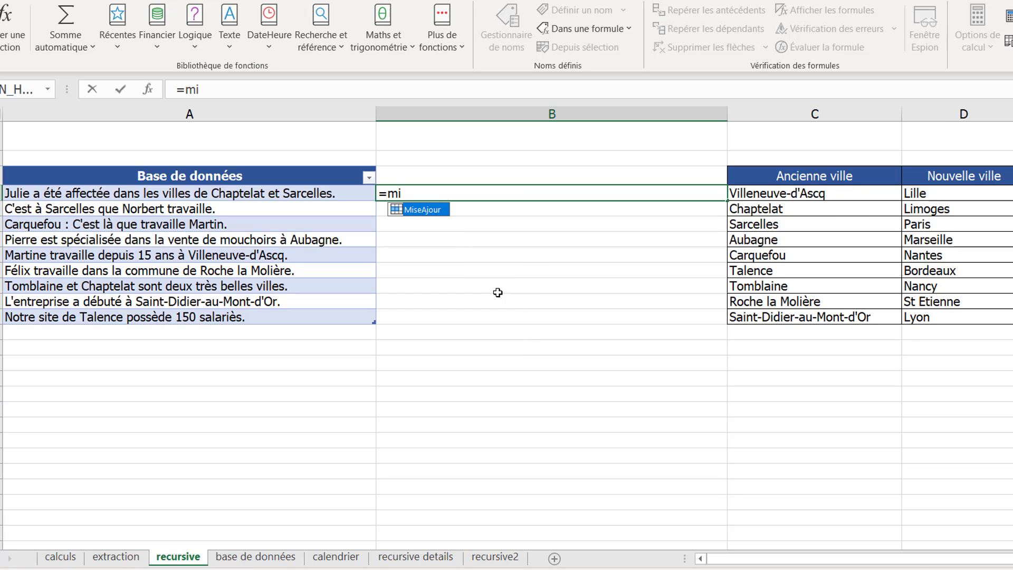
{"action": "type", "text": "se"}
{"action": "key", "text": "Tab"}
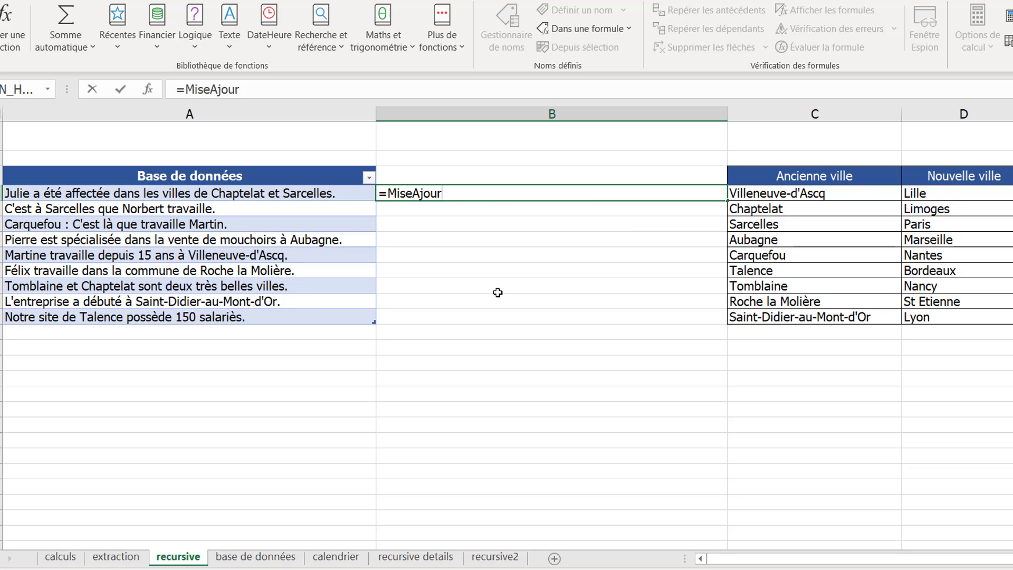
{"action": "type", "text": "("}
{"action": "left_click", "coordinate": [305, 196]}
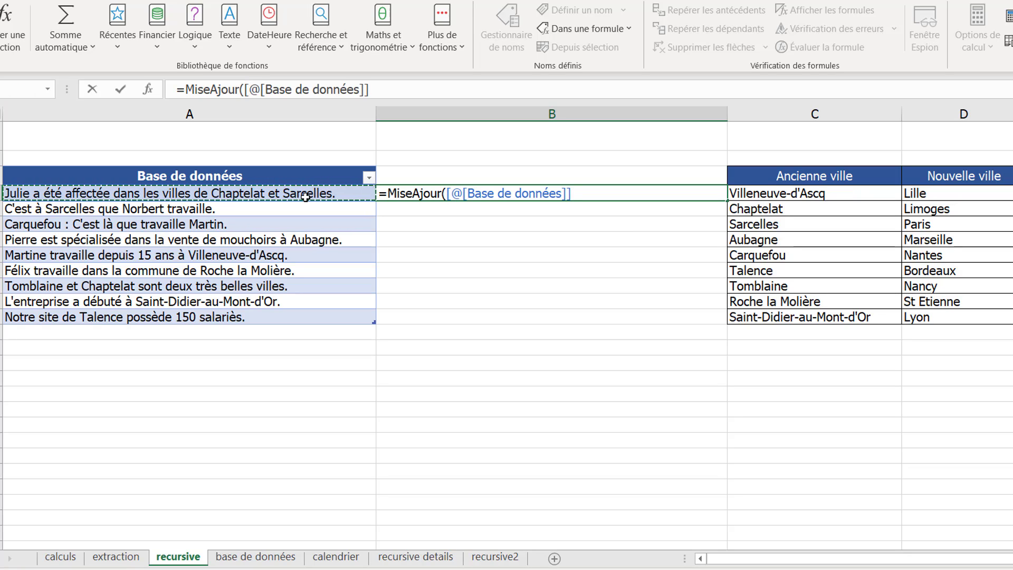
{"action": "type", "text": ";"}
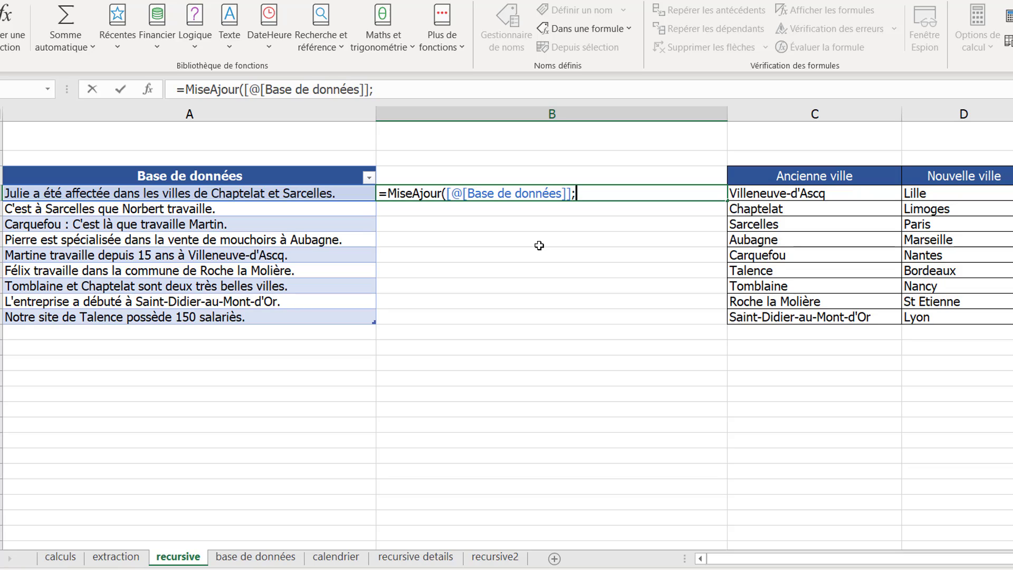
{"action": "left_click", "coordinate": [821, 195]}
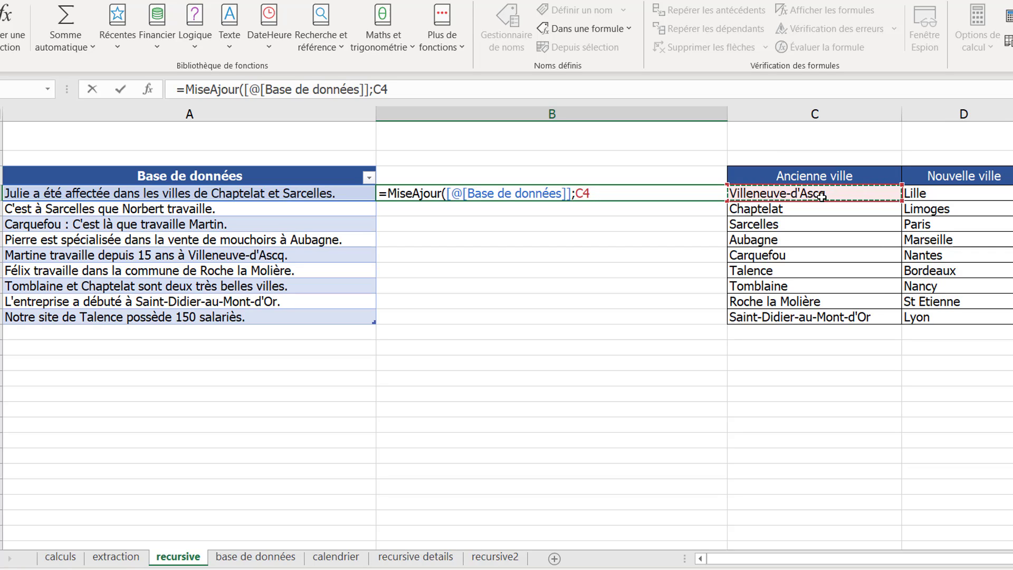
{"action": "key", "text": "F4"}
{"action": "type", "text": ";"}
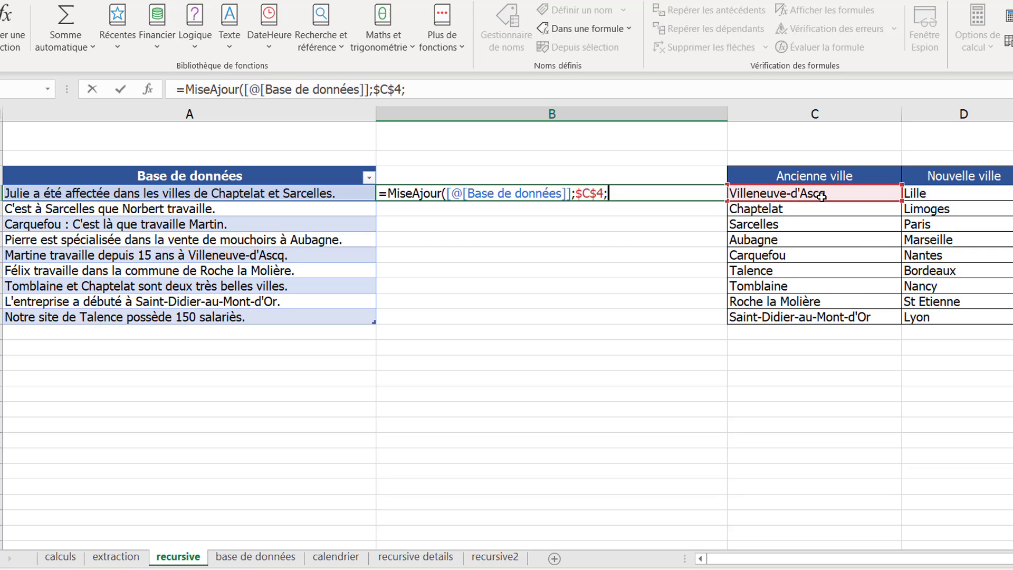
{"action": "left_click", "coordinate": [948, 191]}
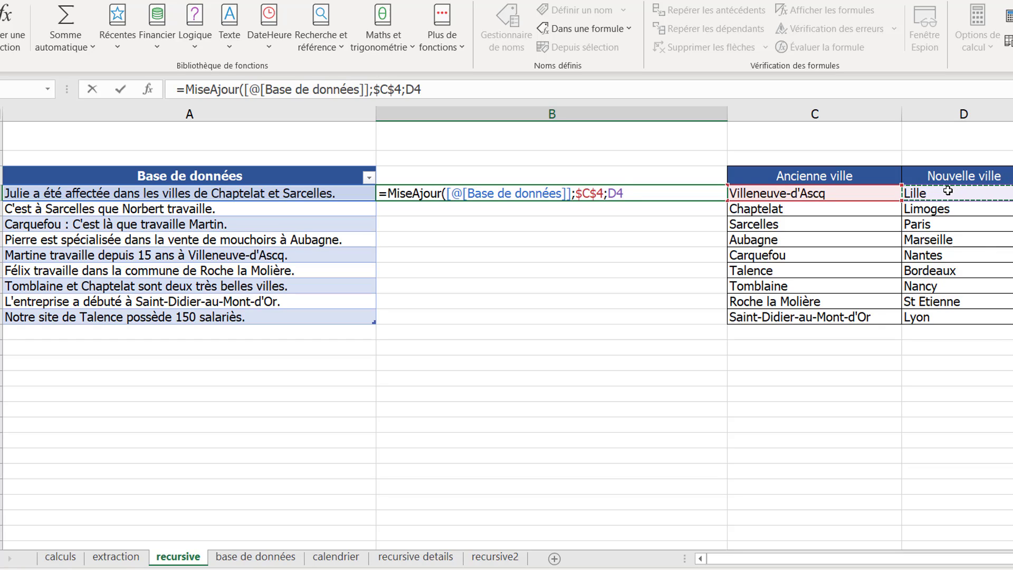
{"action": "key", "text": "F4"}
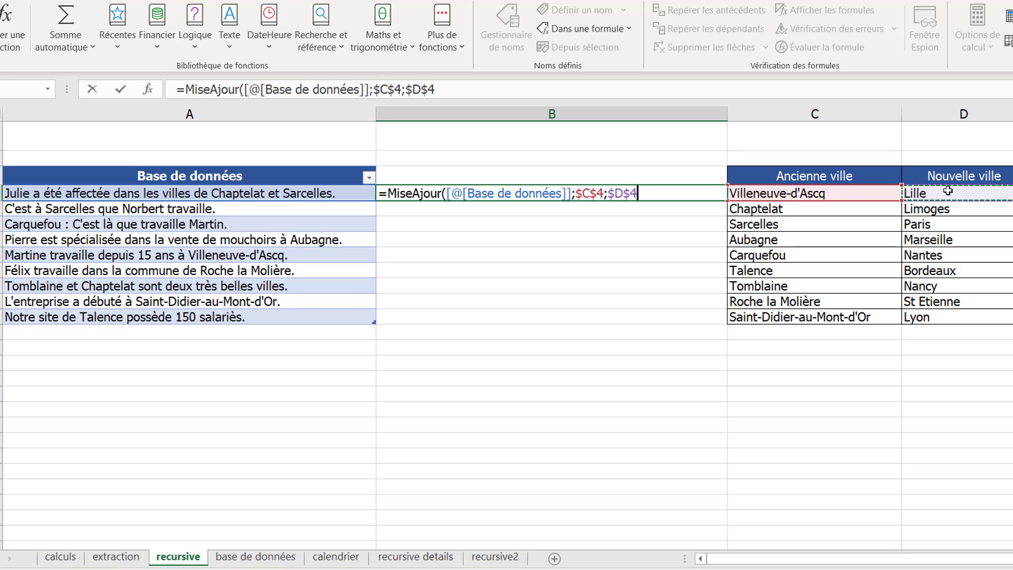
{"action": "type", "text": ")"}
{"action": "key", "text": "Return"}
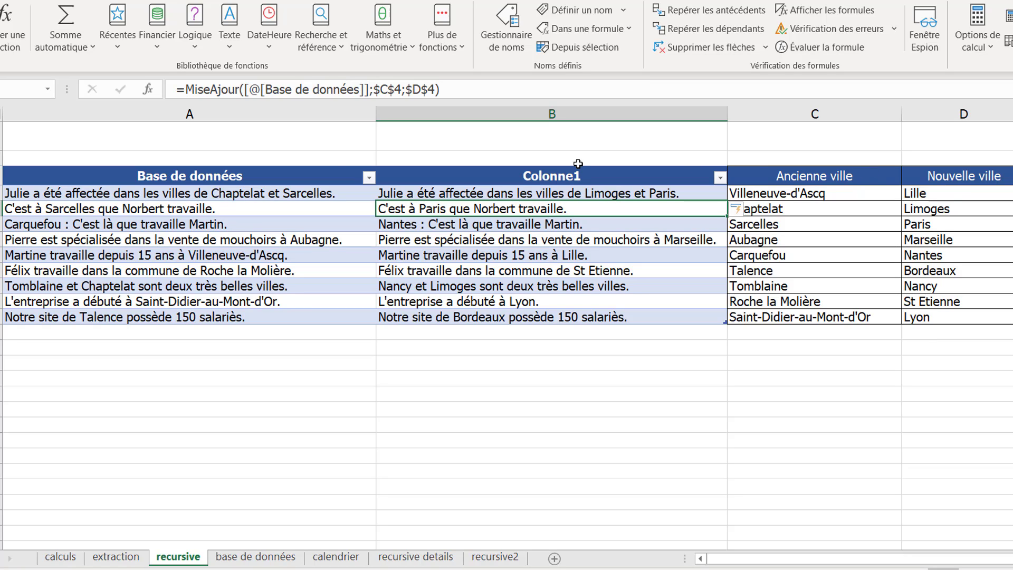
- Compare the first and last sentences in Base de données and Colonne1 with the matching Ancienne ville and Nouvelle ville pairs
{"action": "left_click", "coordinate": [836, 214]}
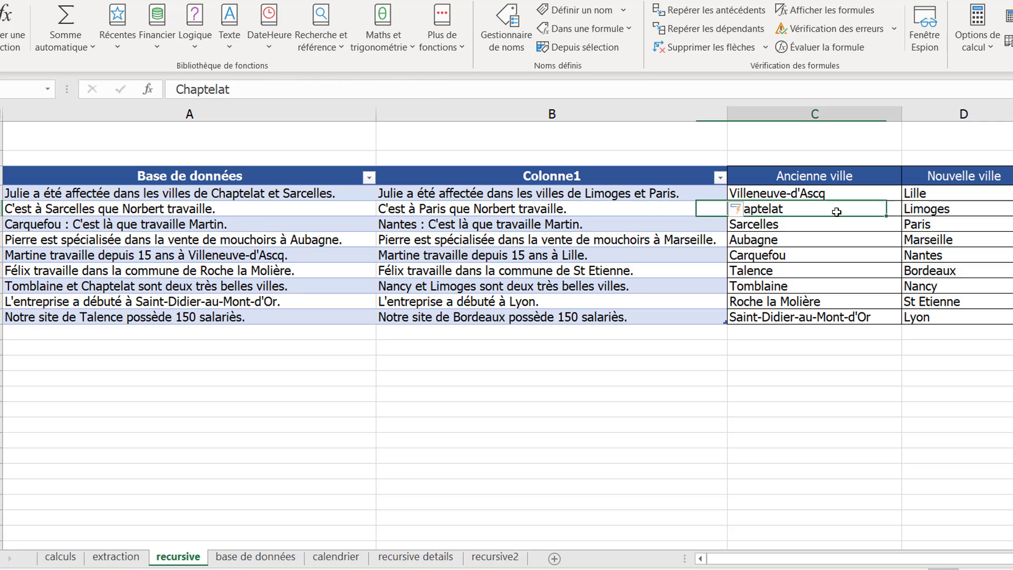
{"action": "left_click", "coordinate": [961, 210]}
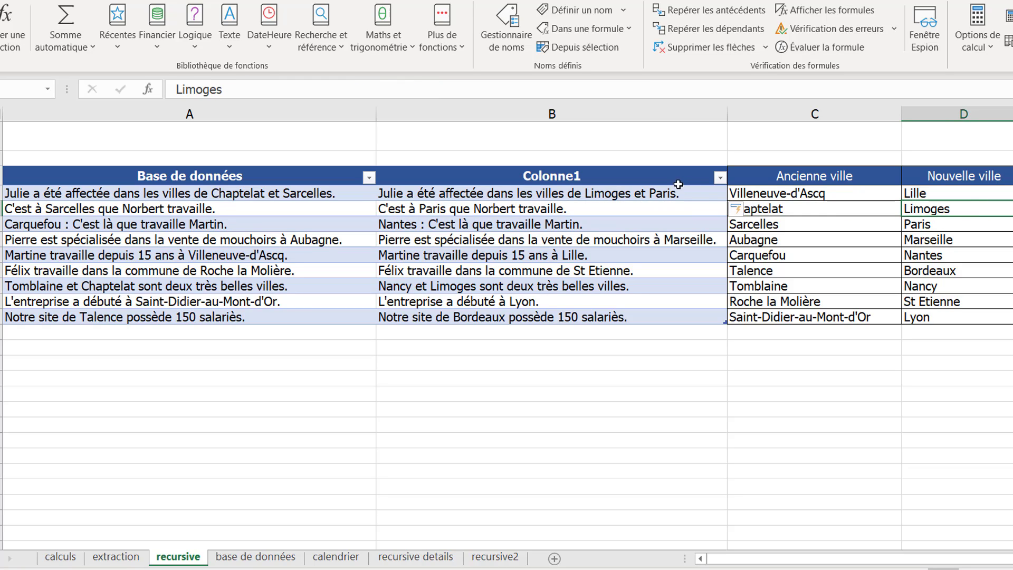
{"action": "left_click", "coordinate": [674, 198]}
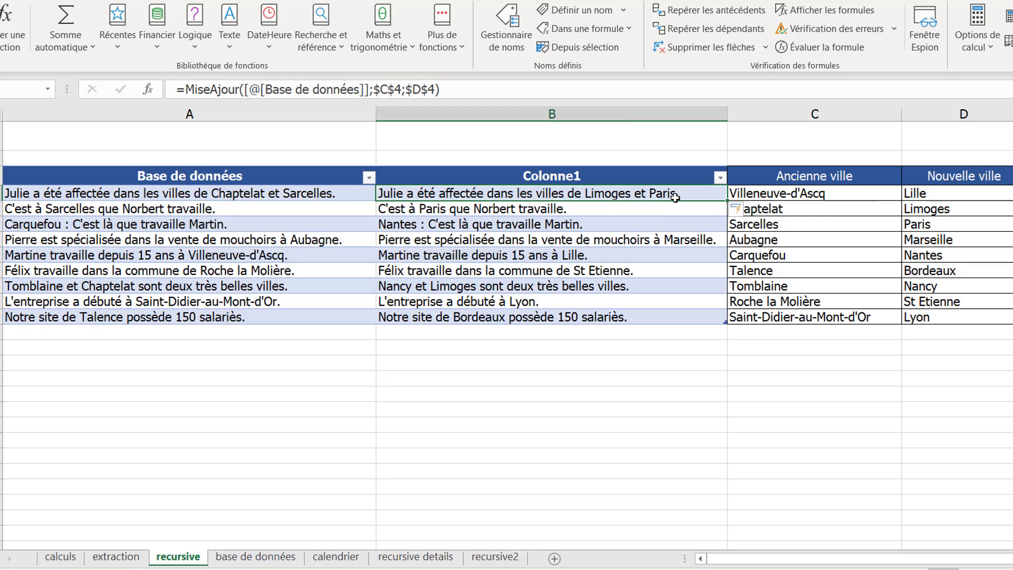
{"action": "left_click", "coordinate": [324, 193]}
{"action": "left_click_drag", "start_coordinate": [775, 225], "coordinate": [931, 227]}
{"action": "left_click", "coordinate": [697, 460]}
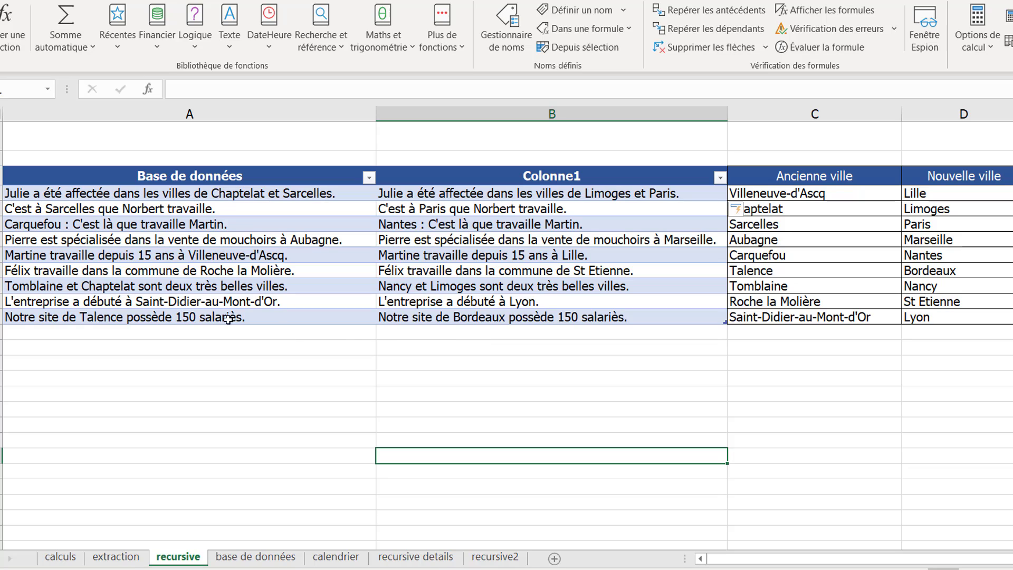
{"action": "left_click", "coordinate": [191, 316]}
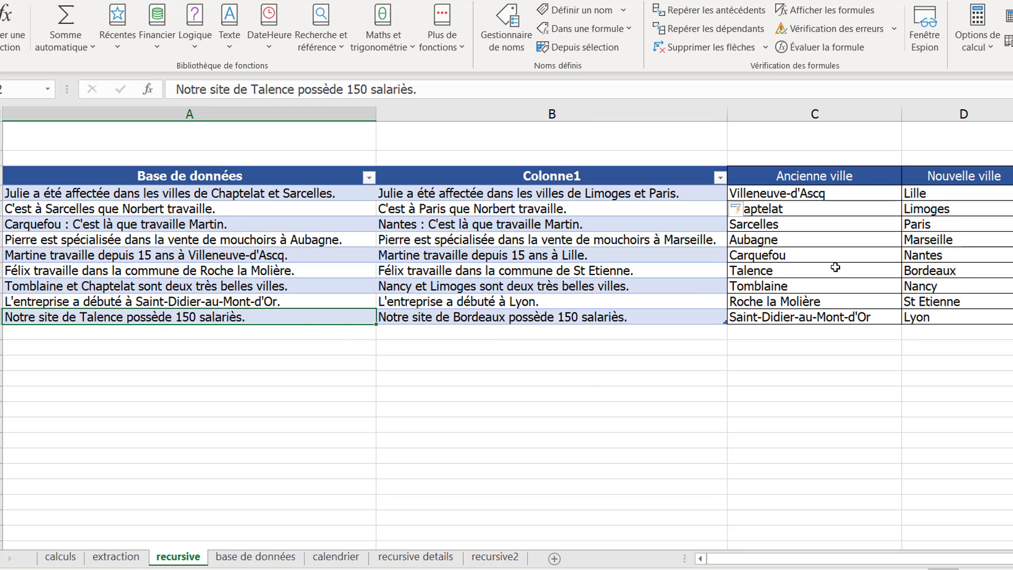
{"action": "left_click", "coordinate": [862, 274]}
{"action": "left_click_drag", "start_coordinate": [862, 274], "coordinate": [910, 270]}
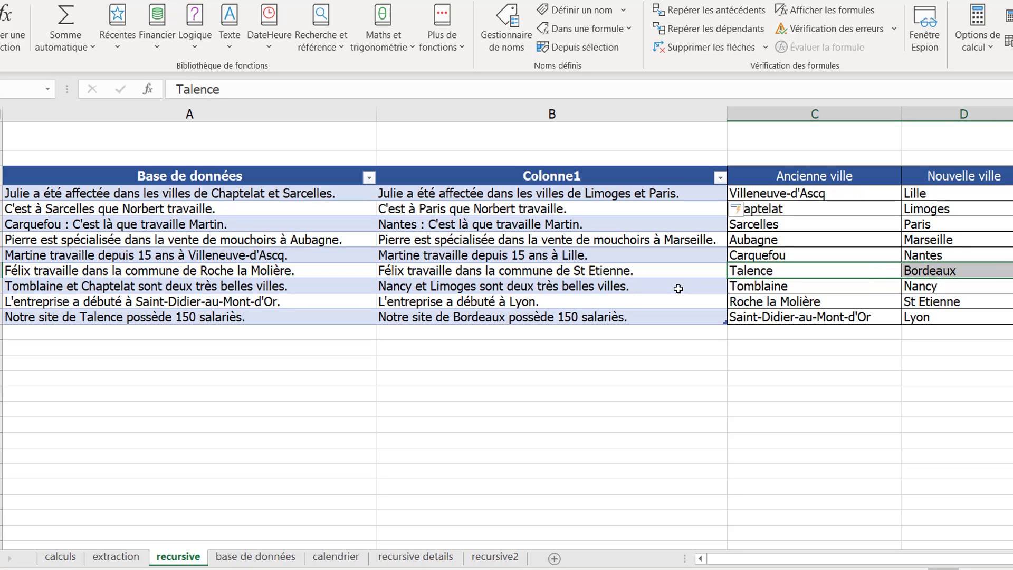
{"action": "left_click", "coordinate": [558, 316]}
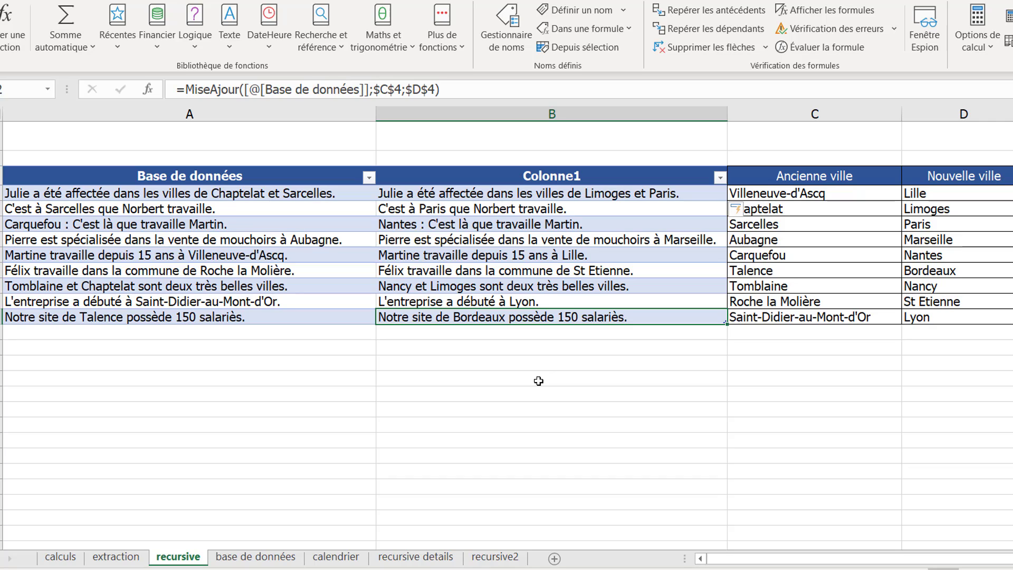
{"action": "left_click", "coordinate": [285, 193]}
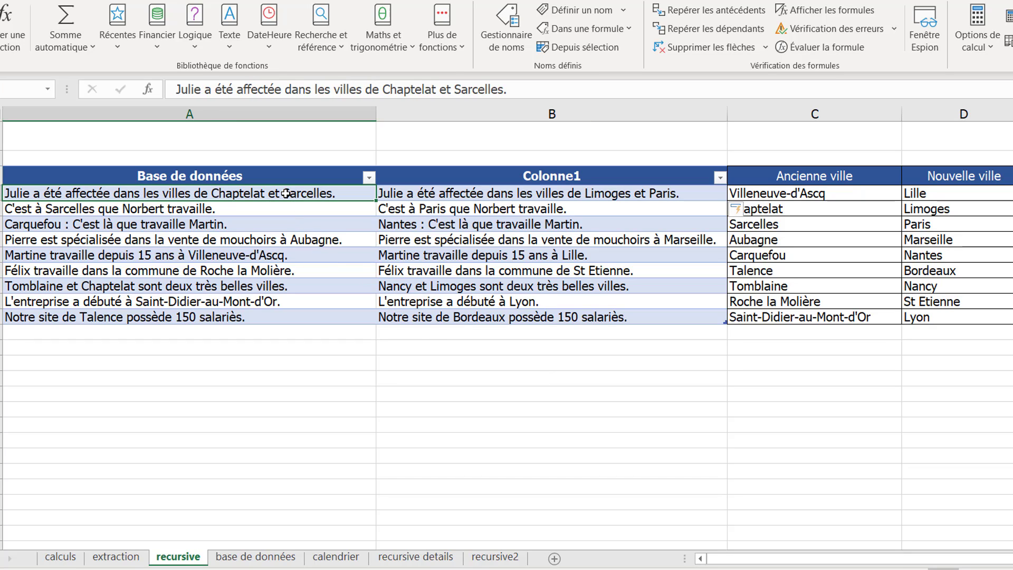
{"action": "left_click", "coordinate": [550, 416]}
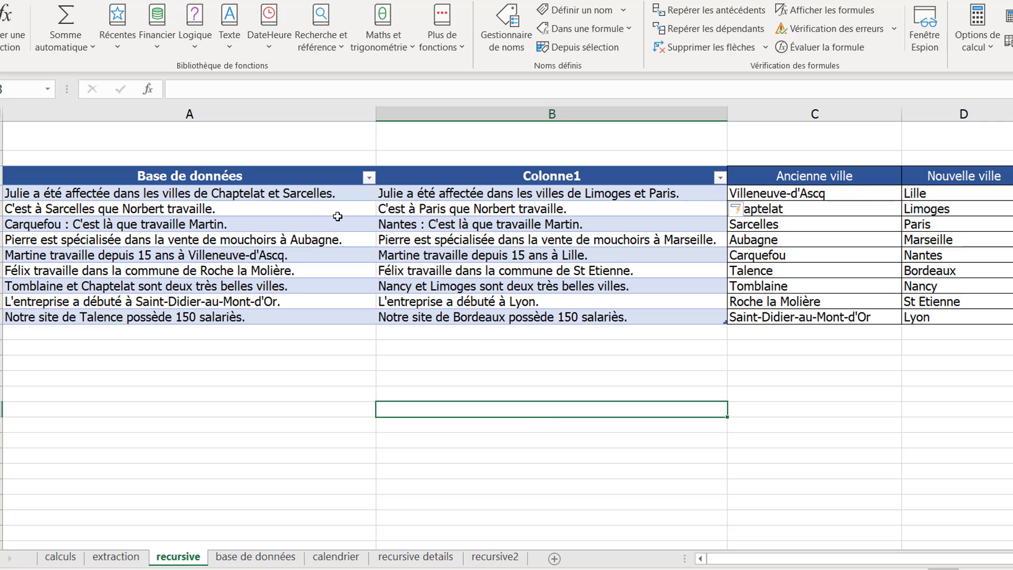
- Copy the first Base de données sentence from A4 into B15 below the table
{"action": "left_click", "coordinate": [292, 198]}
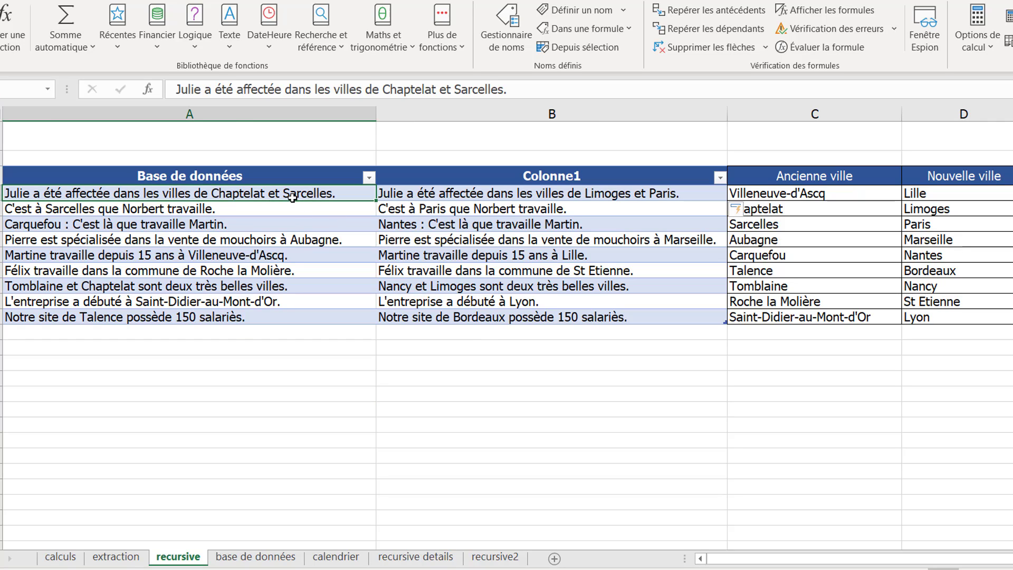
{"action": "key", "text": "ctrl+c"}
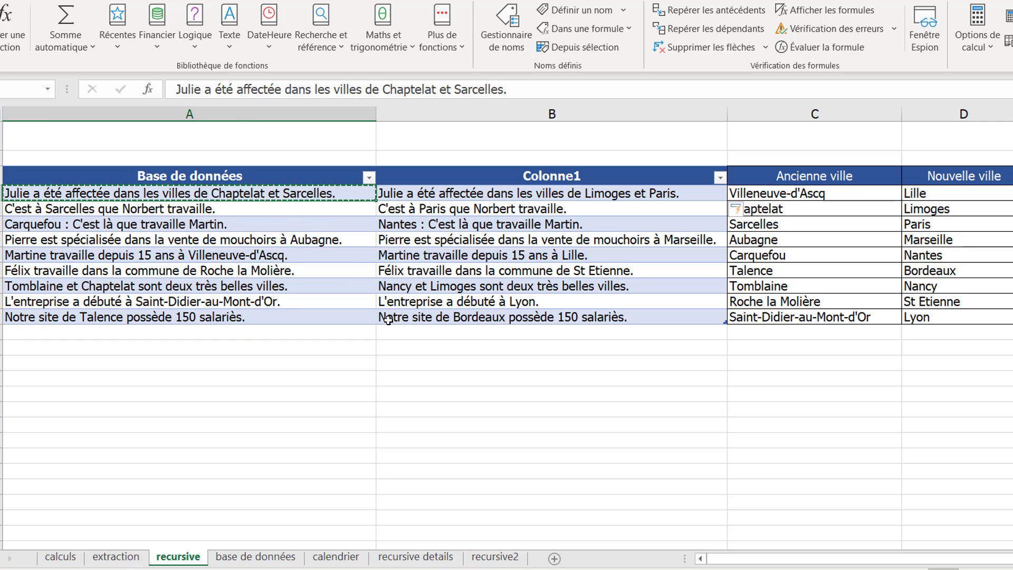
{"action": "left_click", "coordinate": [442, 363]}
{"action": "key", "text": "ctrl+v"}
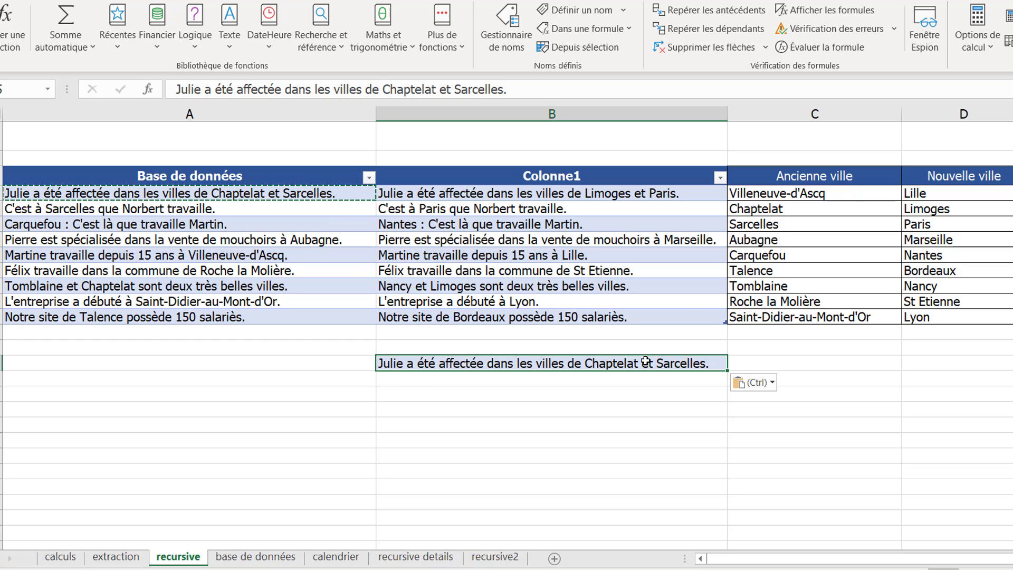
- Paste the original sentence into B16 and replace Chaptelat with Limoges, following the old and new city lists
{"action": "left_click", "coordinate": [820, 215]}
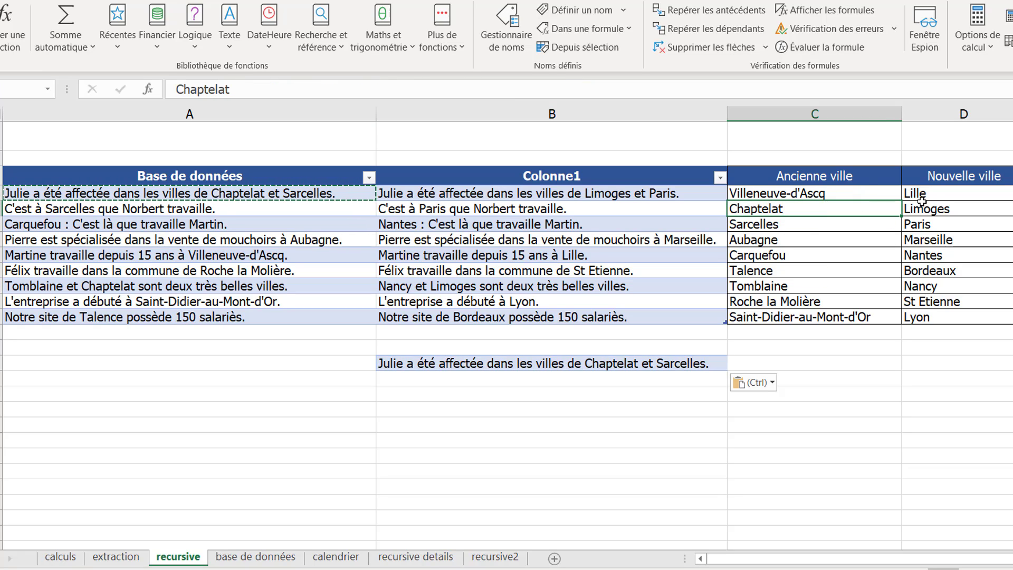
{"action": "left_click", "coordinate": [947, 211]}
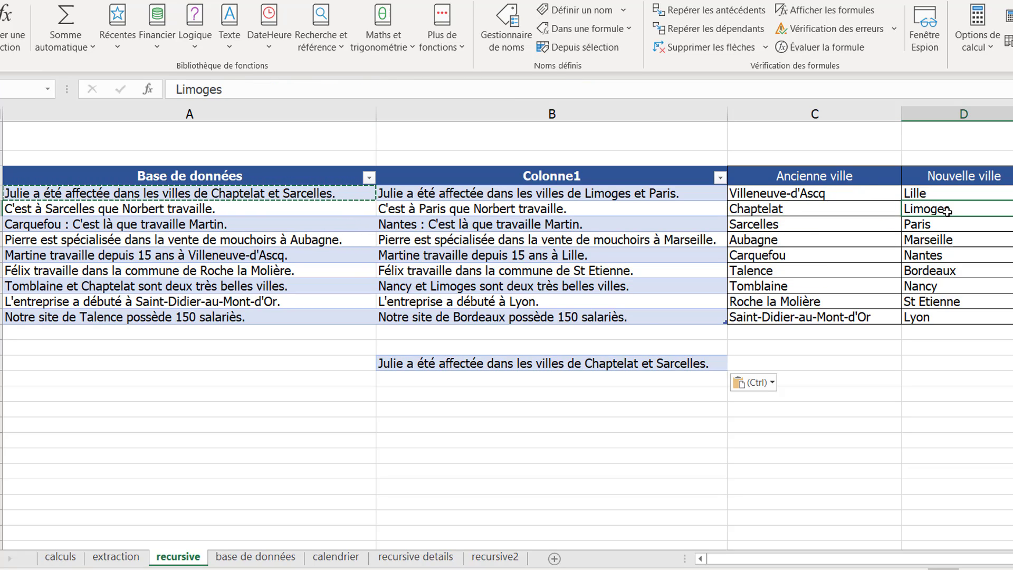
{"action": "left_click", "coordinate": [540, 378]}
{"action": "key", "text": "ctrl+v"}
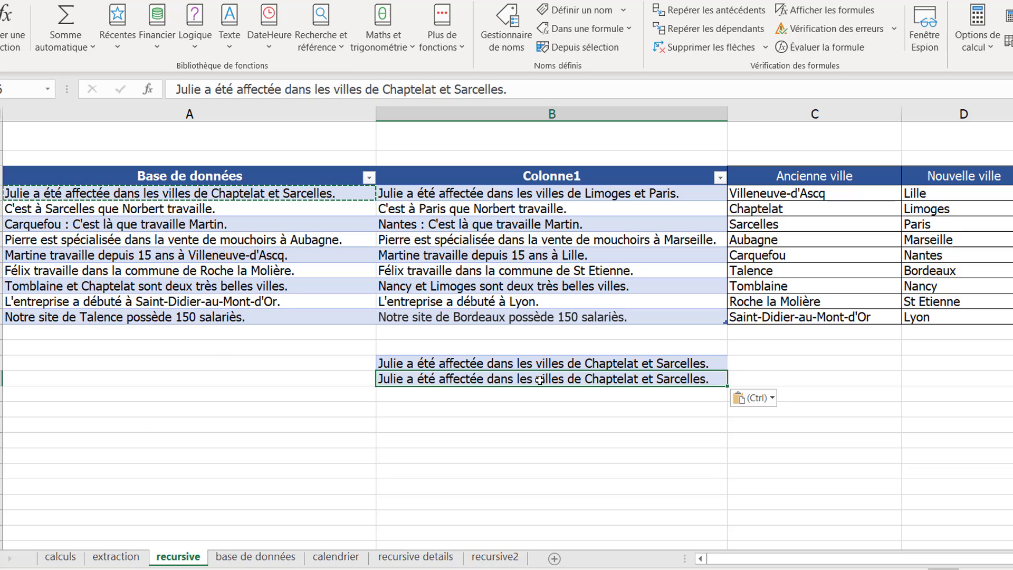
{"action": "key", "text": "F2"}
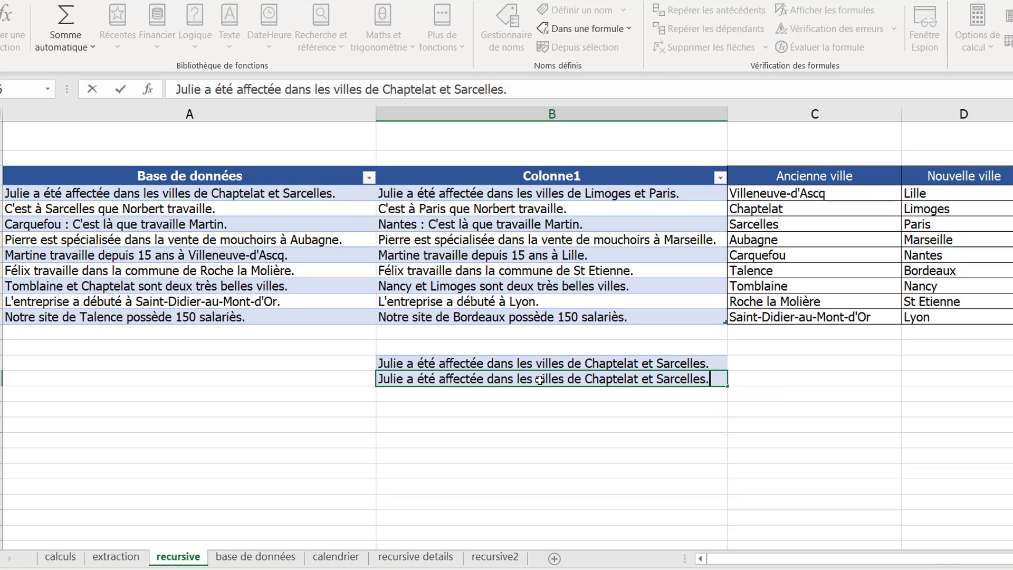
{"action": "left_click", "coordinate": [639, 378]}
{"action": "key", "text": "BackSpace"}
{"action": "key", "text": "BackSpace"}
{"action": "key", "text": "BackSpace"}
{"action": "key", "text": "BackSpace"}
{"action": "key", "text": "BackSpace"}
{"action": "key", "text": "BackSpace"}
{"action": "key", "text": "BackSpace"}
{"action": "key", "text": "BackSpace"}
{"action": "key", "text": "BackSpace"}
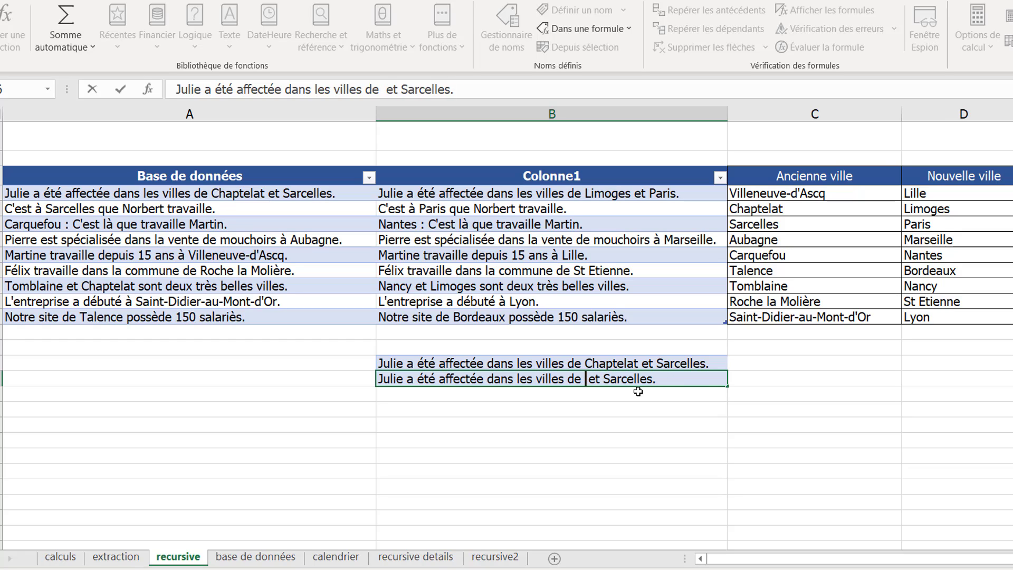
{"action": "type", "text": "Limoges"}
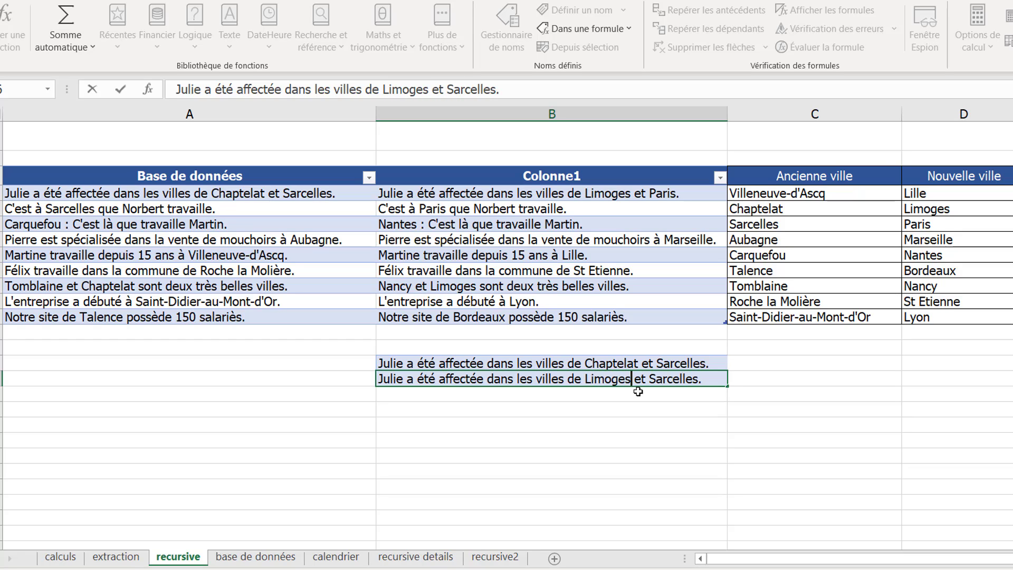
{"action": "key", "text": "ctrl+Return"}
- Number the two sample sentences by entering 1 in A15 and 2 in A16
{"action": "left_click", "coordinate": [339, 366]}
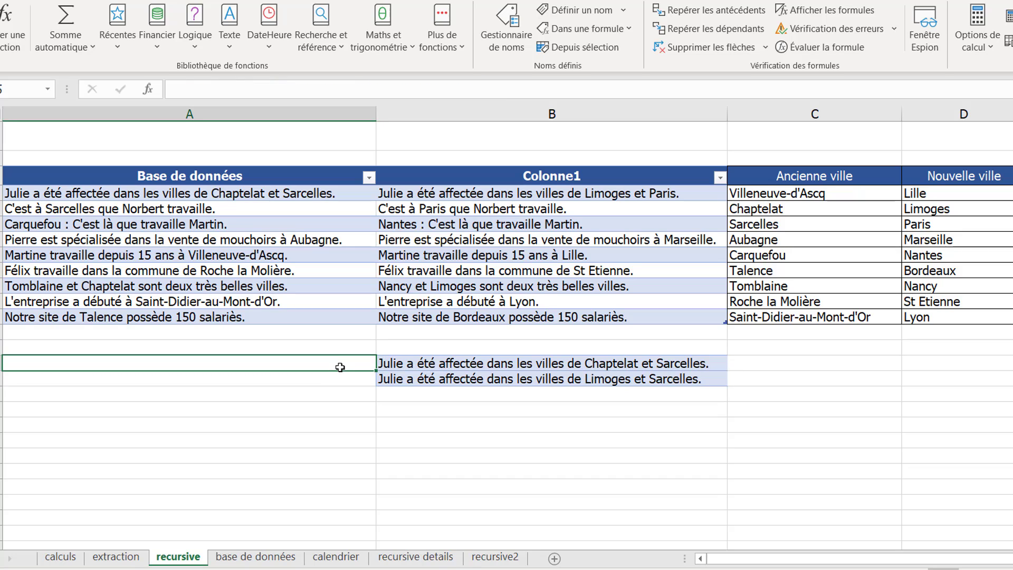
{"action": "type", "text": "1"}
{"action": "key", "text": "Return"}
{"action": "type", "text": "2"}
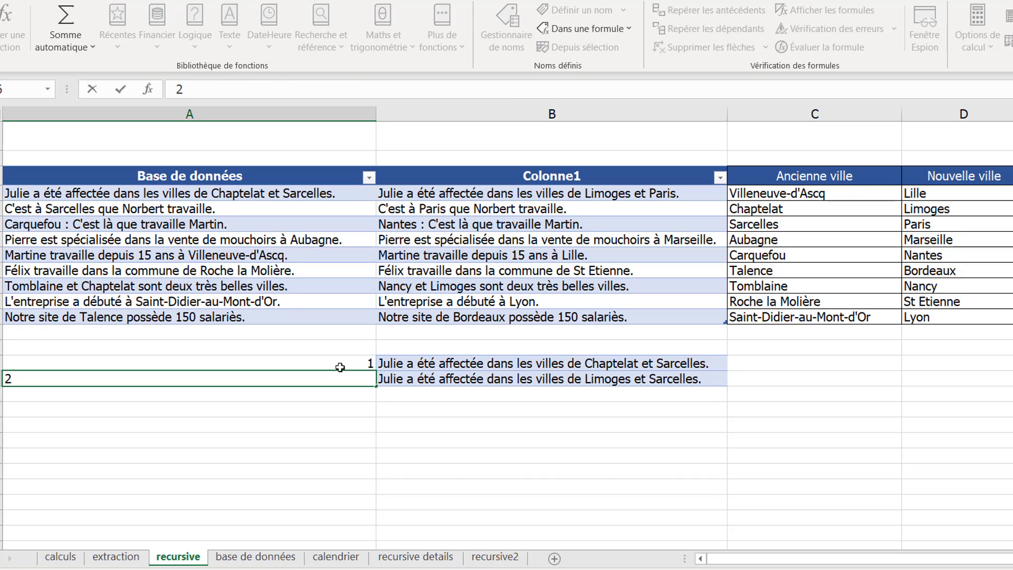
{"action": "key", "text": "Return"}
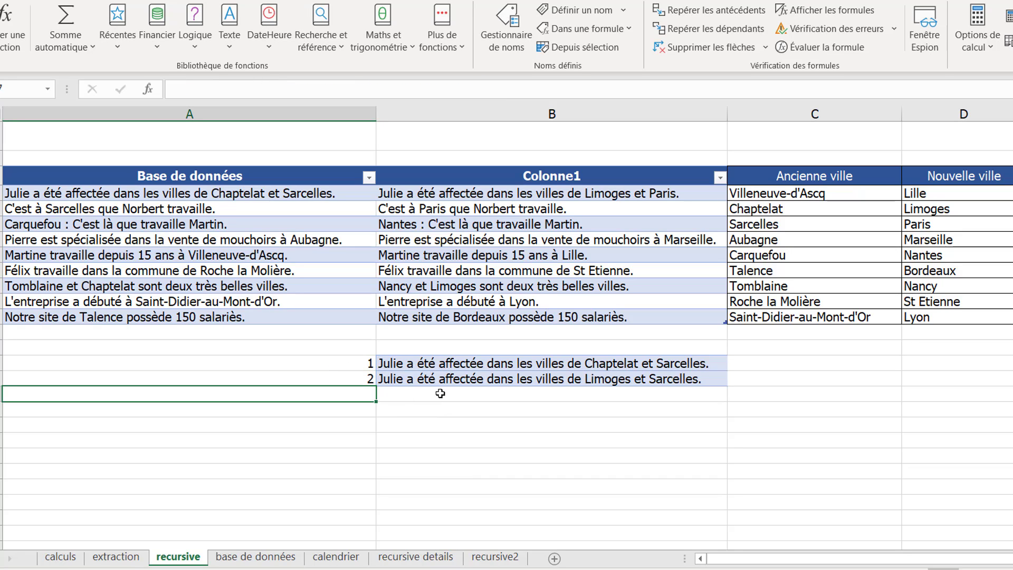
- Copy the sentence from B16 into B17 and replace its ending "Sarcelles." with Paris
{"action": "left_click", "coordinate": [685, 380]}
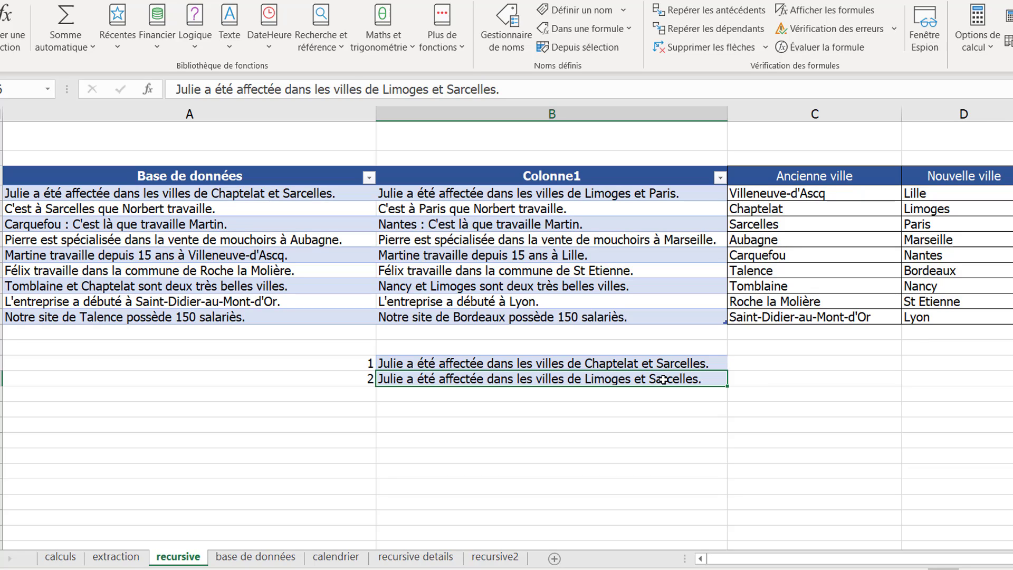
{"action": "left_click", "coordinate": [593, 394]}
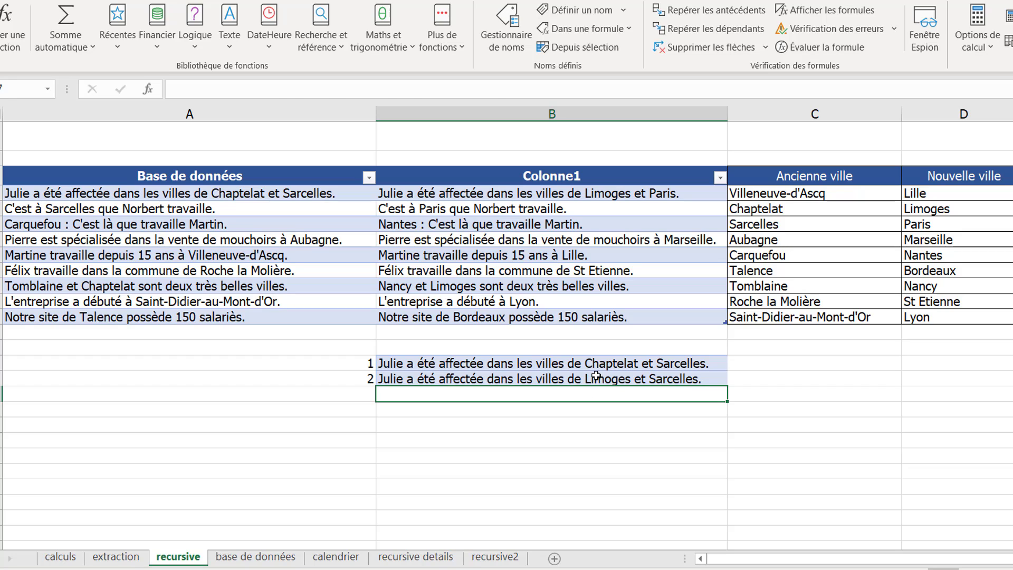
{"action": "left_click", "coordinate": [596, 377]}
{"action": "key", "text": "ctrl+c"}
{"action": "key", "text": "Down"}
{"action": "key", "text": "ctrl+v"}
{"action": "key", "text": "F2"}
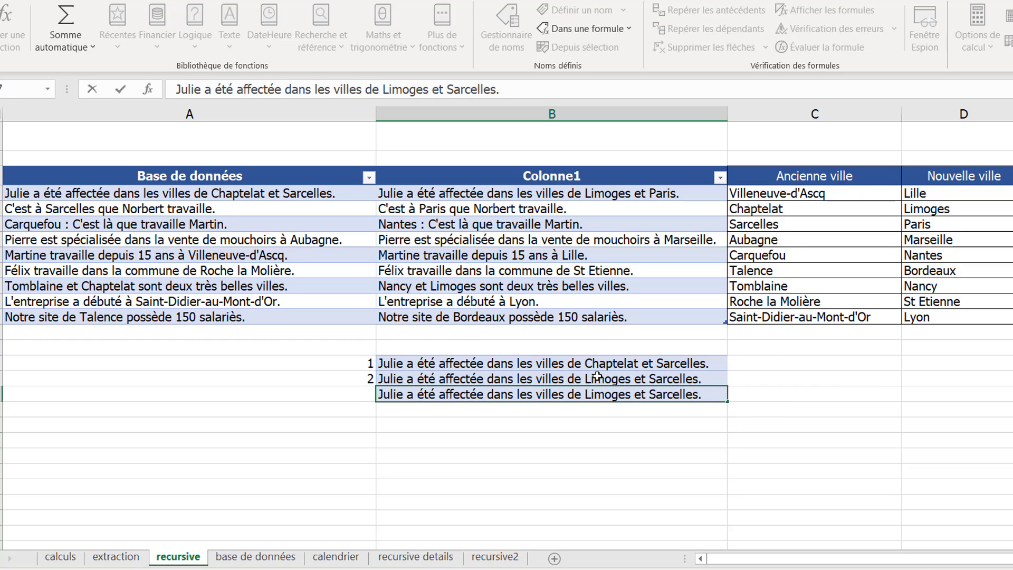
{"action": "key", "text": "BackSpace"}
{"action": "key", "text": "BackSpace"}
{"action": "key", "text": "BackSpace"}
{"action": "key", "text": "BackSpace"}
{"action": "key", "text": "BackSpace"}
{"action": "key", "text": "BackSpace"}
{"action": "key", "text": "BackSpace"}
{"action": "key", "text": "BackSpace"}
{"action": "key", "text": "BackSpace"}
{"action": "key", "text": "BackSpace"}
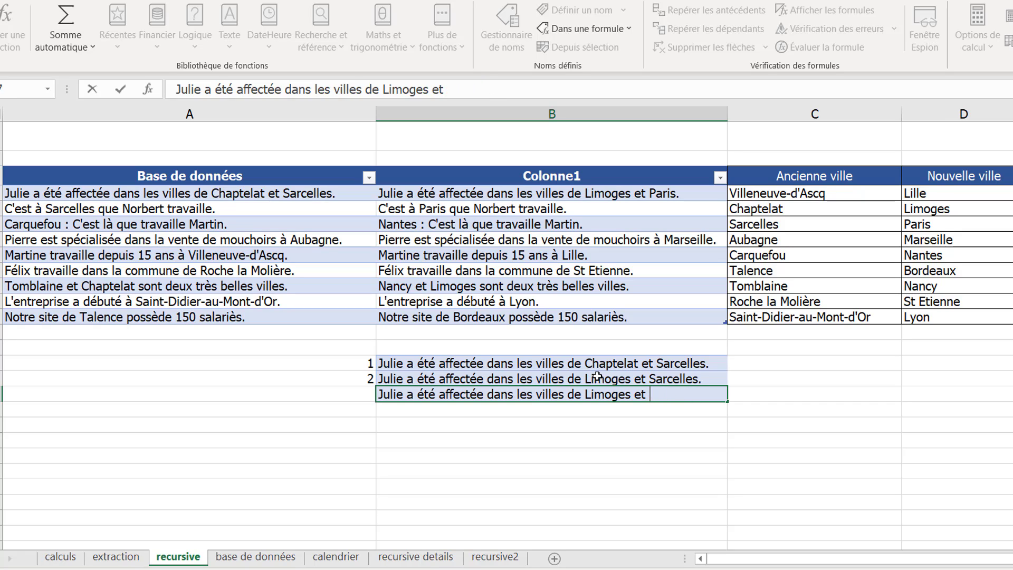
{"action": "type", "text": "Paris"}
{"action": "key", "text": "ctrl+Return"}
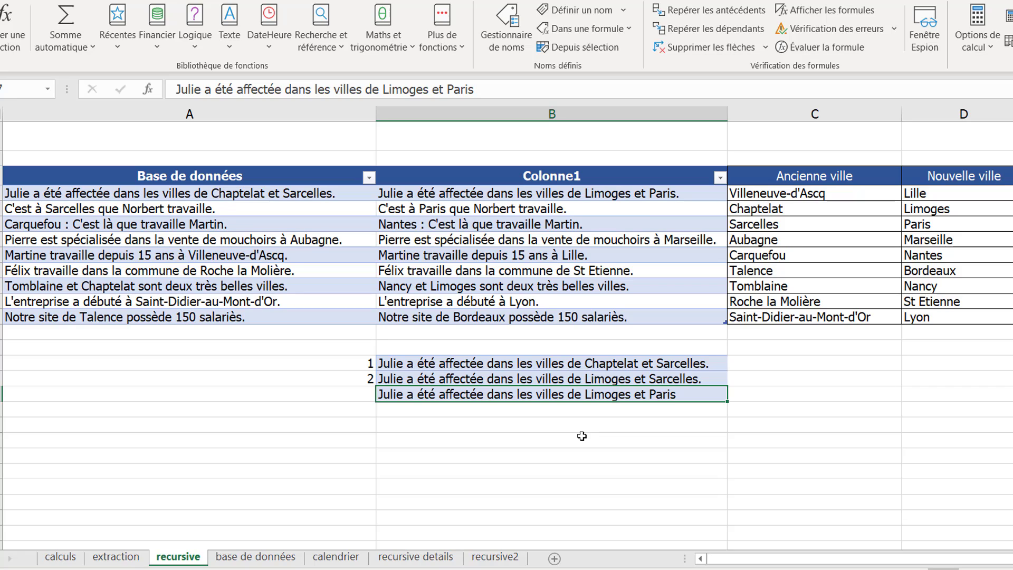